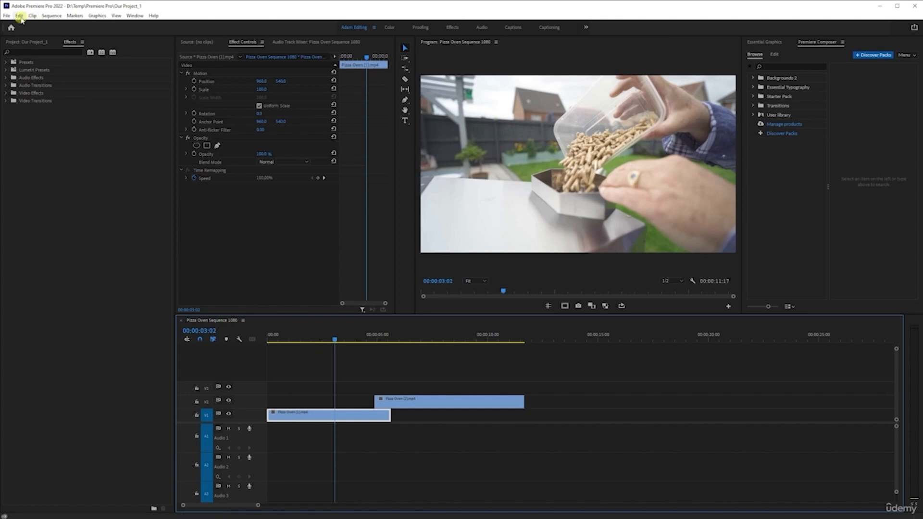
# Step: Browse the keyboard shortcuts list and inspect the commands assigned to the L key, closing it without changes
pyautogui.click(19, 16)
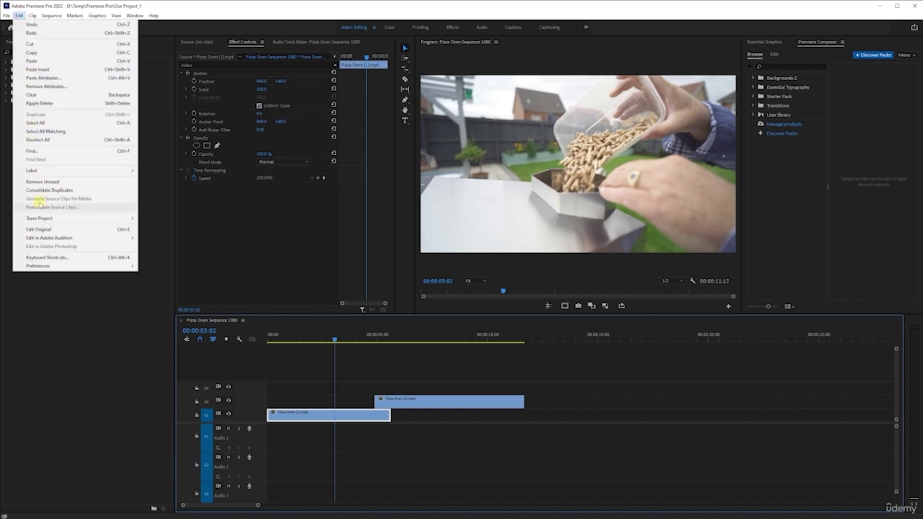
pyautogui.click(43, 258)
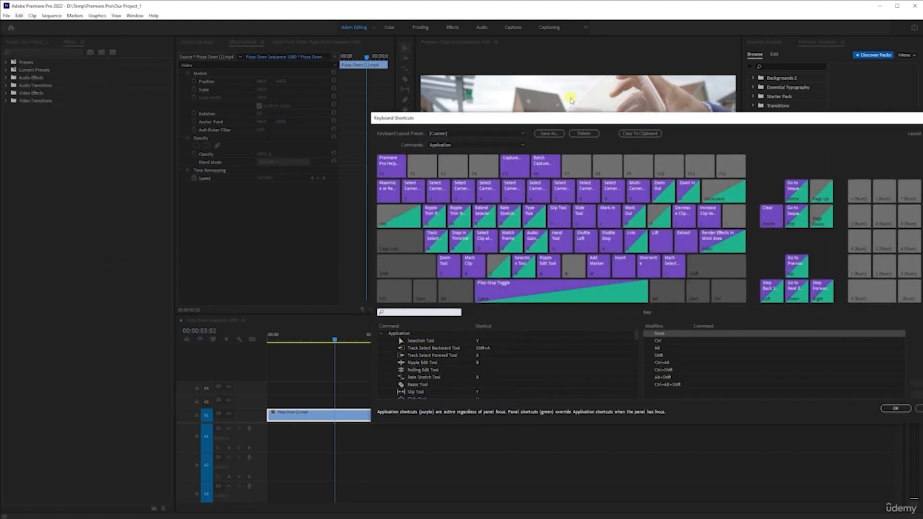
pyautogui.moveTo(580, 119); pyautogui.dragTo(392, 121)
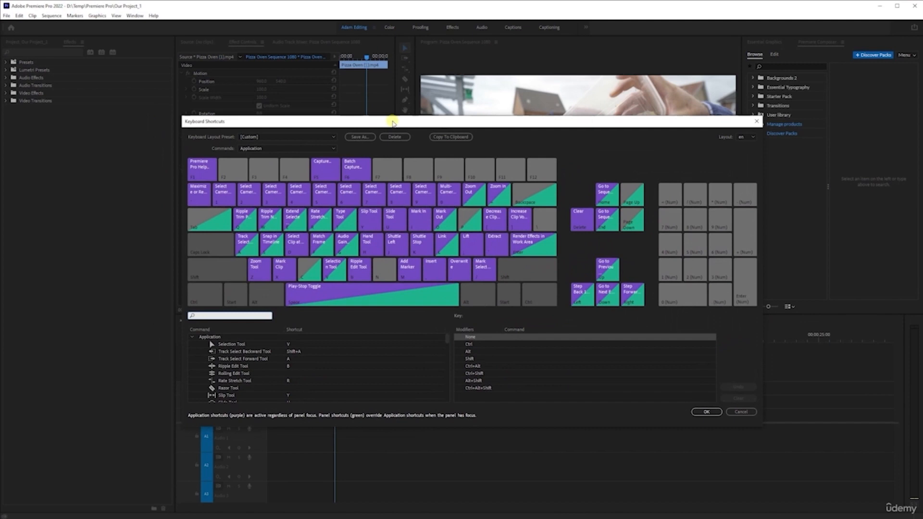
pyautogui.scroll(-2, 239, 361)
pyautogui.scroll(-10, 239, 360)
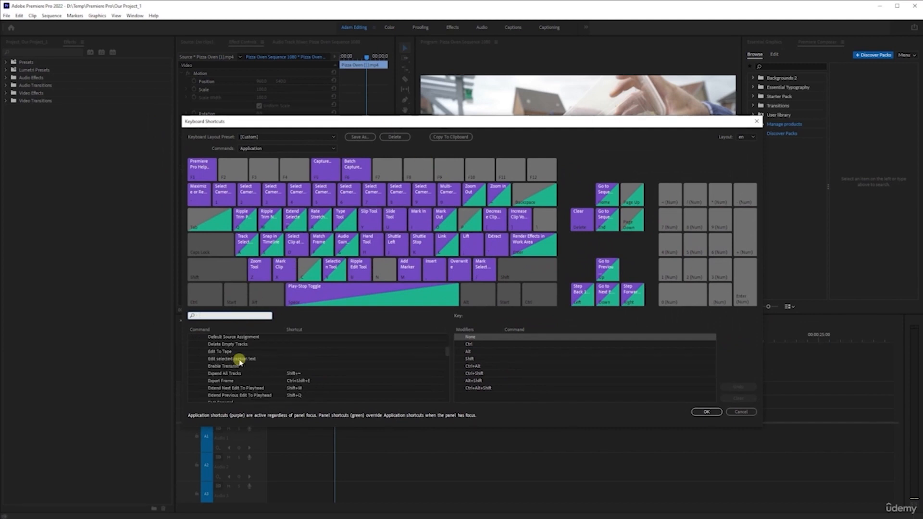
pyautogui.scroll(12, 239, 361)
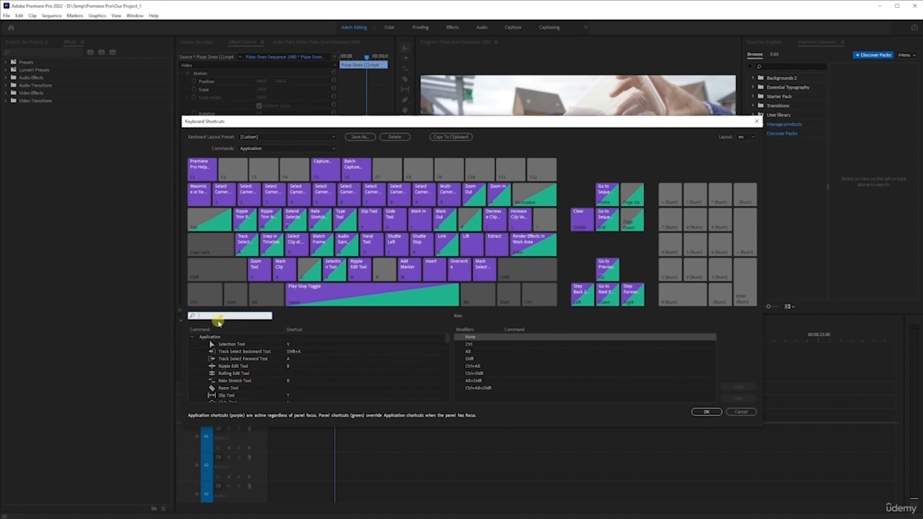
pyautogui.click(439, 243)
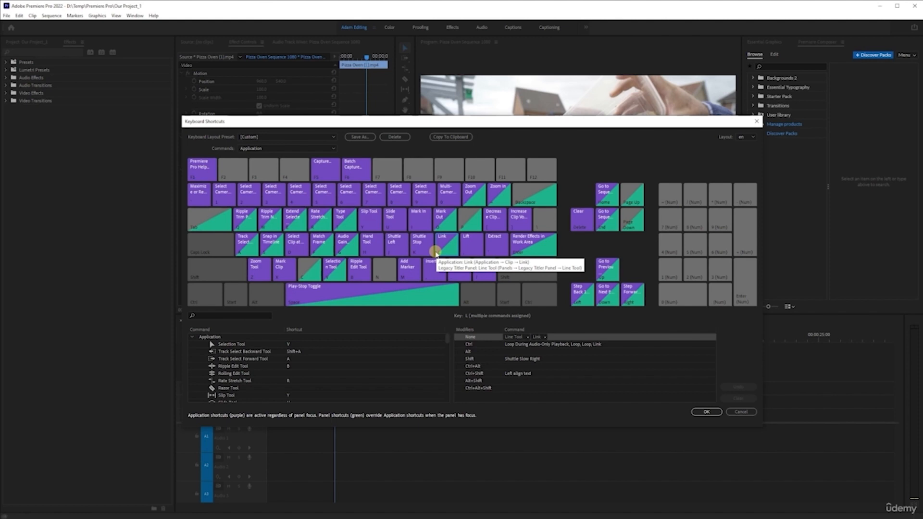
pyautogui.click(742, 412)
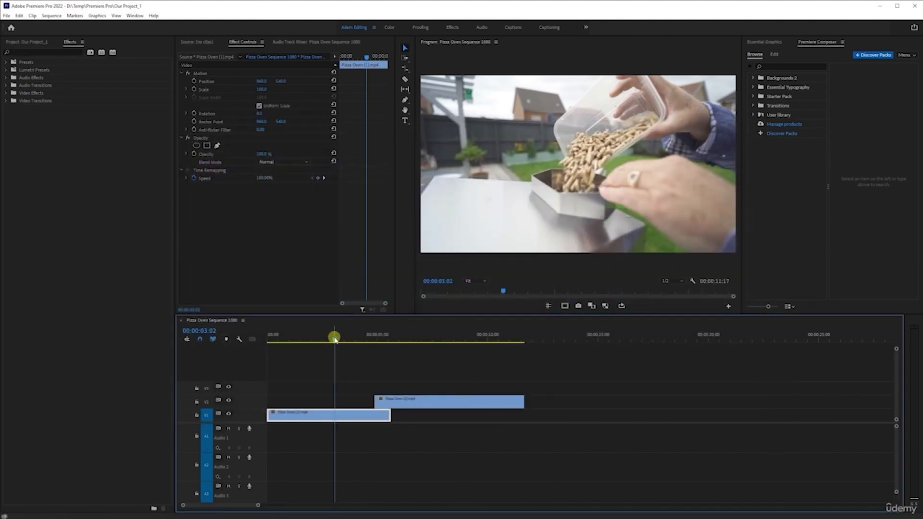
# Step: Play the sequence across the start of the second clip, and return the playhead to 00:00:02:20
pyautogui.moveTo(336, 340); pyautogui.dragTo(352, 352)
pyautogui.press('space')
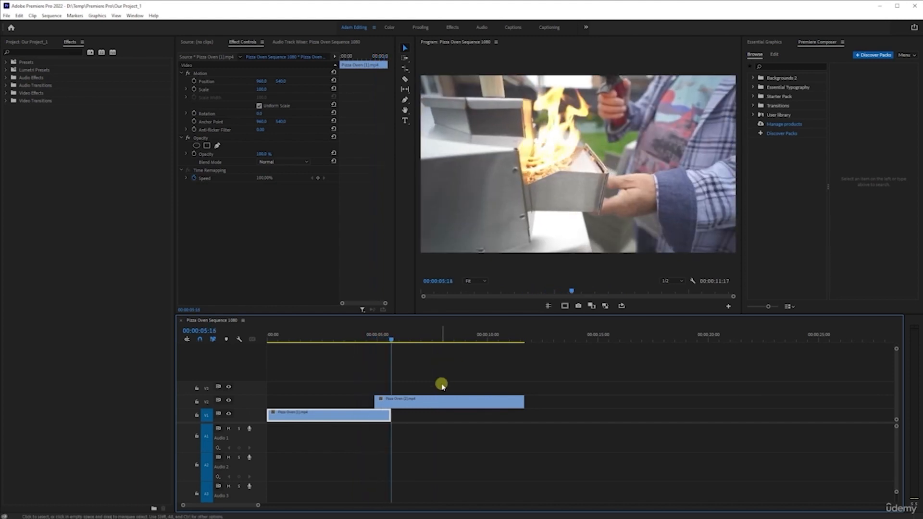
pyautogui.press('space')
pyautogui.moveTo(383, 336); pyautogui.dragTo(330, 342)
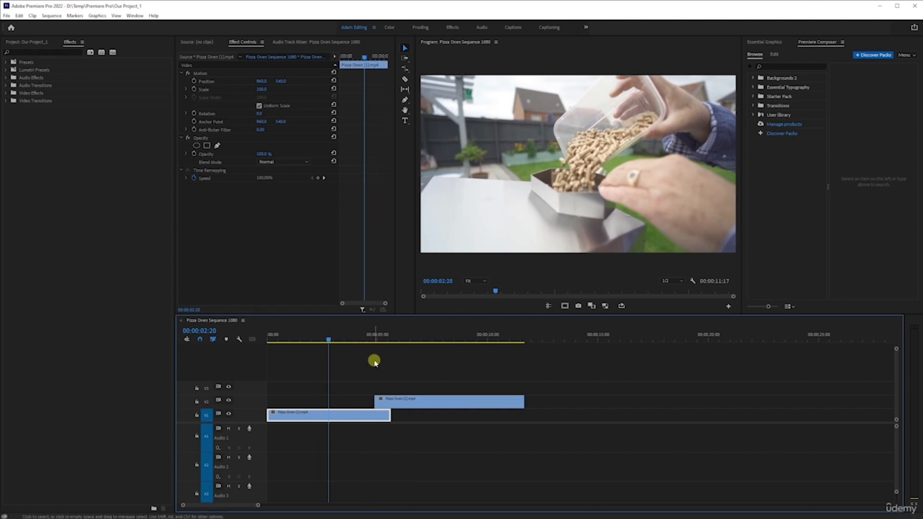
# Step: Reopen the keyboard shortcuts, search for "link" and remove the L shortcut from the clip Link command
pyautogui.click(22, 17)
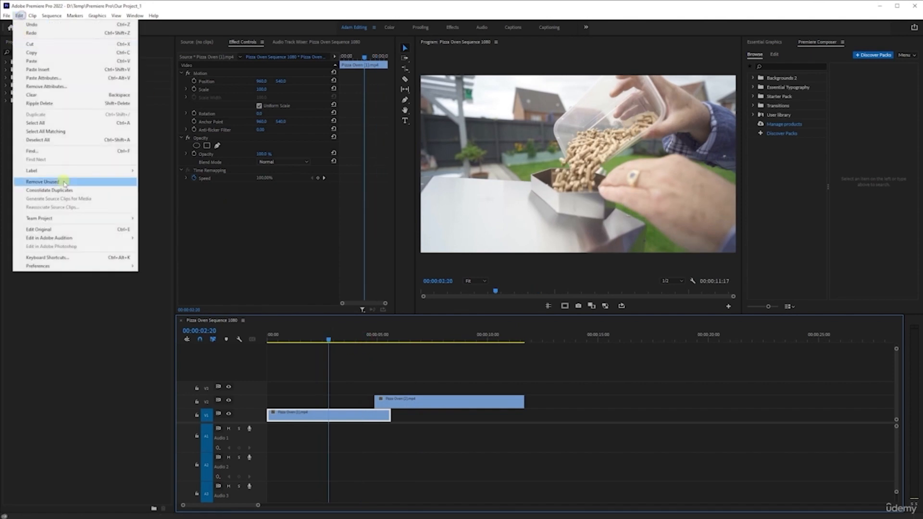
pyautogui.click(72, 258)
pyautogui.moveTo(542, 117); pyautogui.dragTo(373, 122)
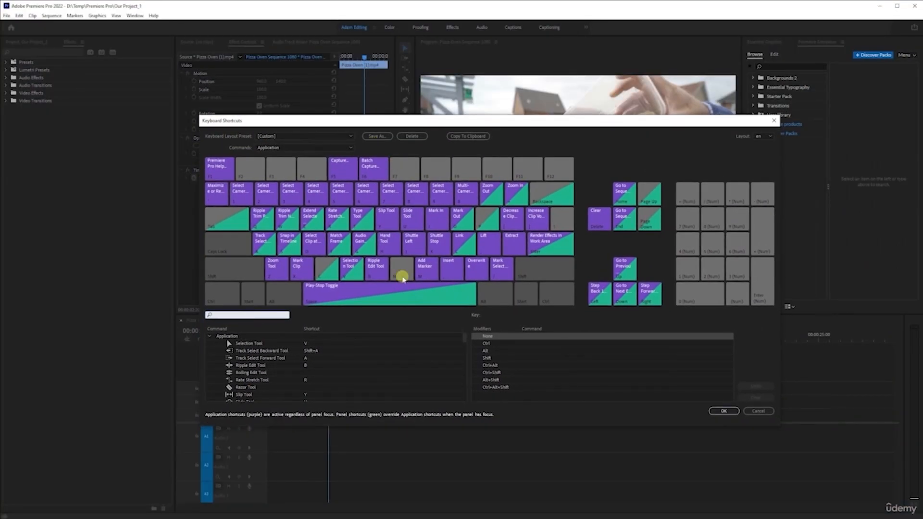
pyautogui.click(247, 315)
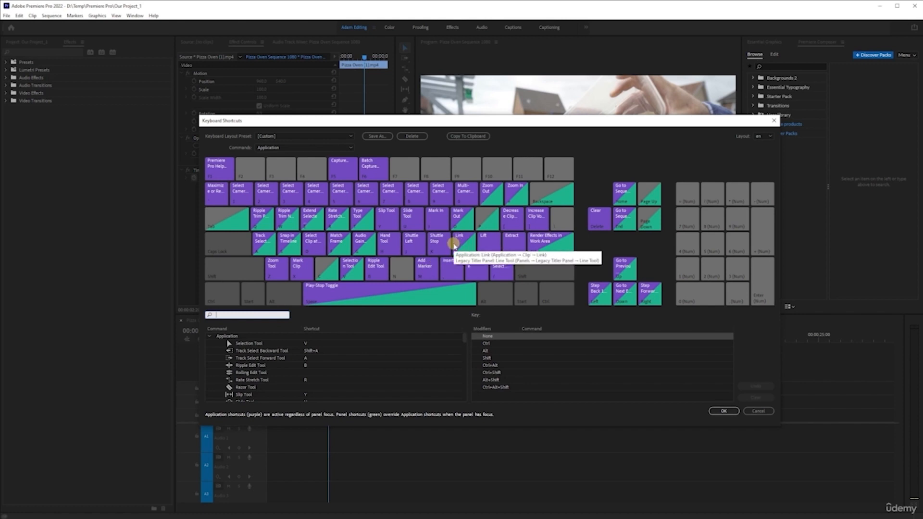
pyautogui.click(250, 313)
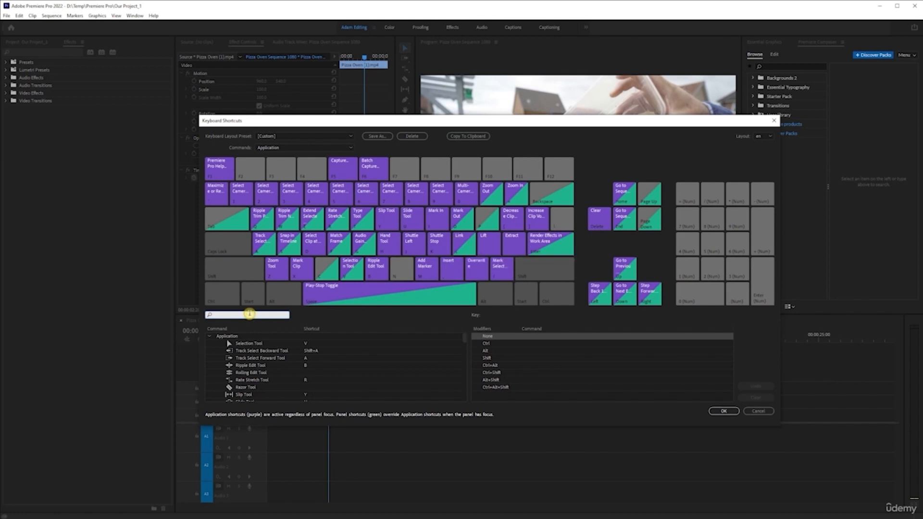
pyautogui.write('link')
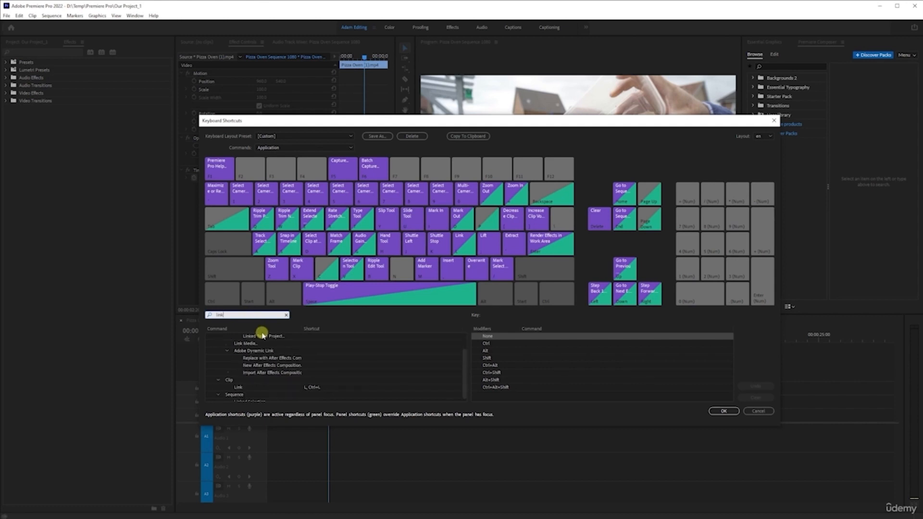
pyautogui.scroll(-1, 259, 349)
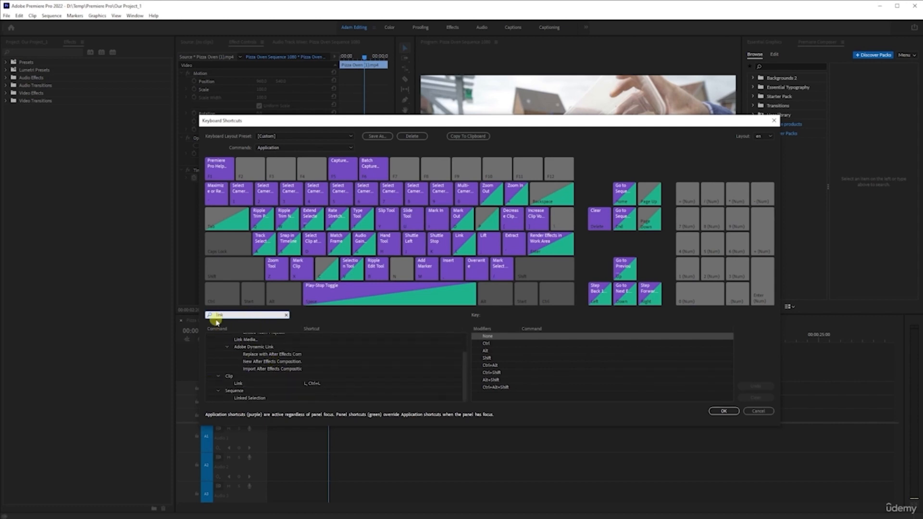
pyautogui.click(303, 385)
pyautogui.click(310, 385)
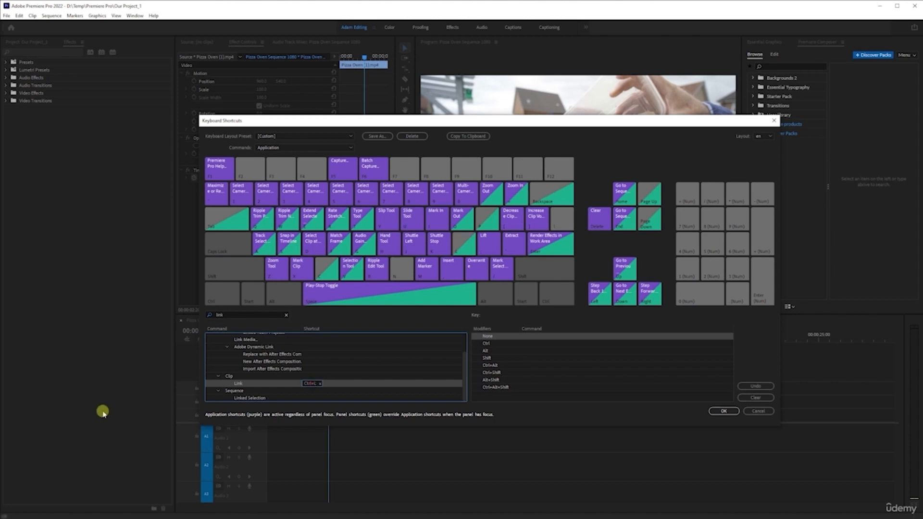
# Step: Search for "link" again and assign L as an additional shortcut for the clip Link command
pyautogui.click(282, 315)
pyautogui.write('link')
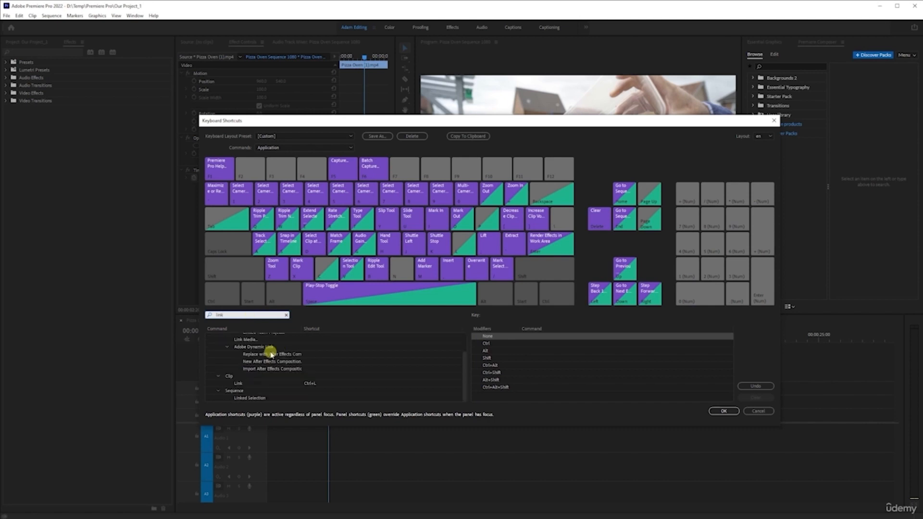
pyautogui.click(327, 383)
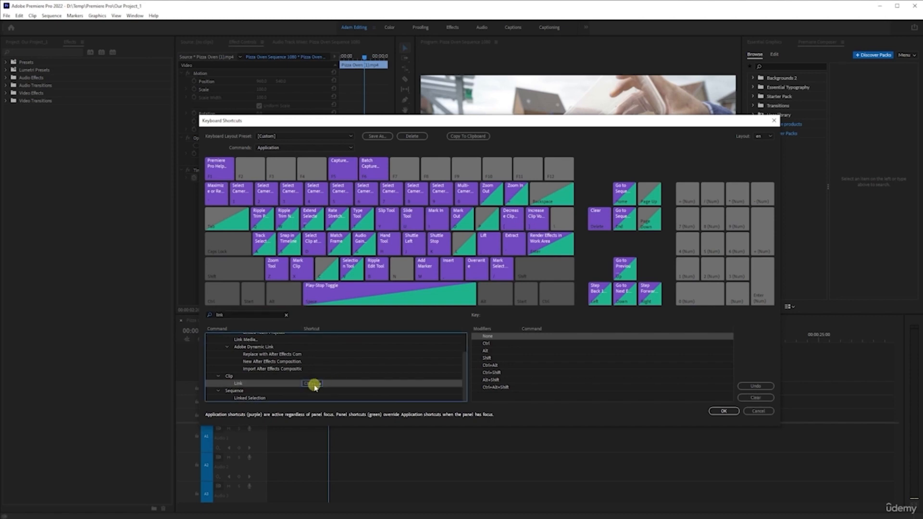
pyautogui.click(333, 384)
pyautogui.press('l')
# Step: Repeat the search for "link" to check the shortcuts assigned to the clip Link command
pyautogui.click(287, 316)
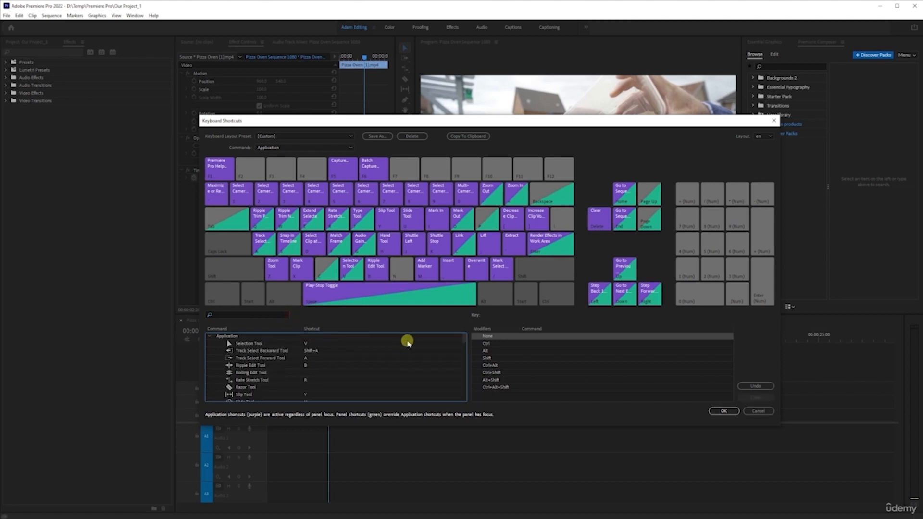
pyautogui.click(239, 315)
pyautogui.write('link')
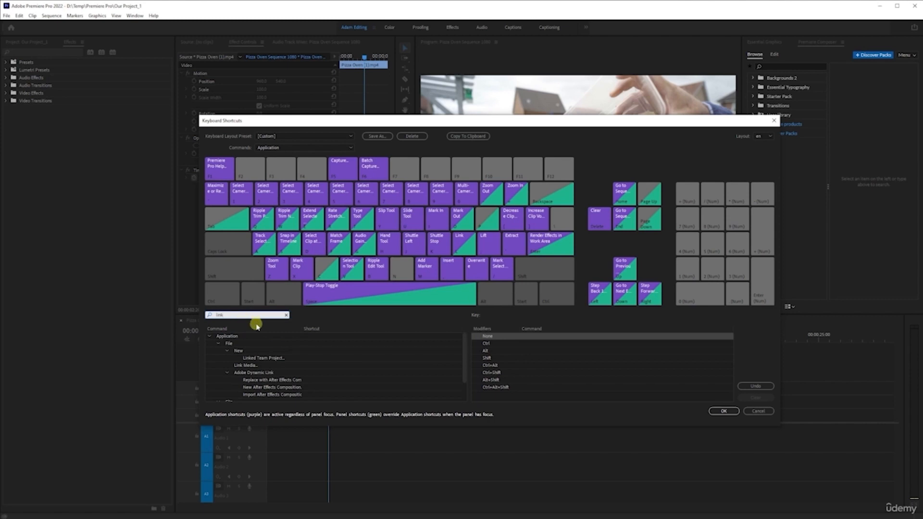
pyautogui.scroll(-3, 279, 351)
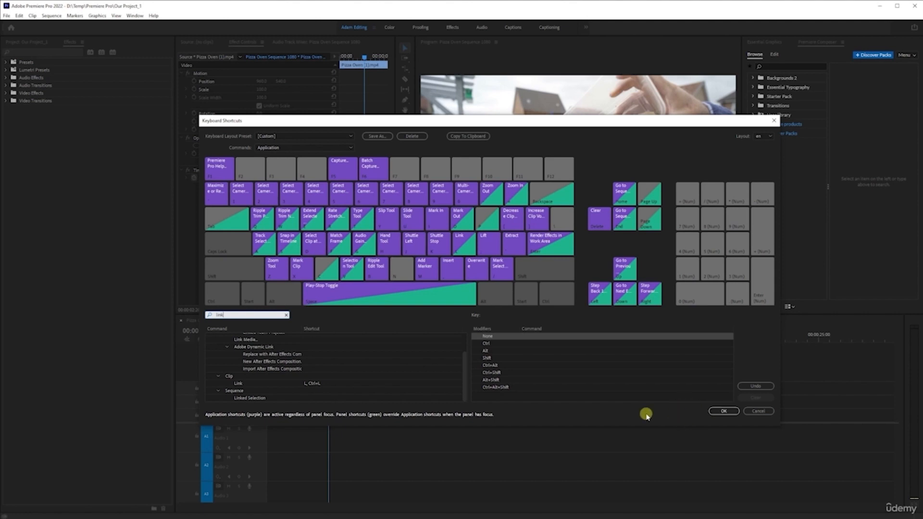
pyautogui.click(673, 417)
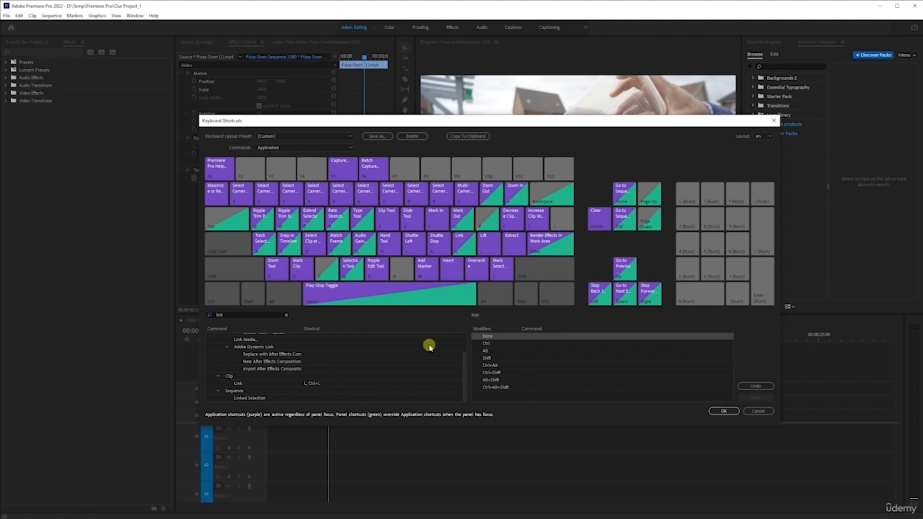
pyautogui.click(728, 413)
# Step: Search for "add" and assign the backslash key as an additional shortcut for the sequence Add Edit command
pyautogui.click(285, 315)
pyautogui.click(258, 315)
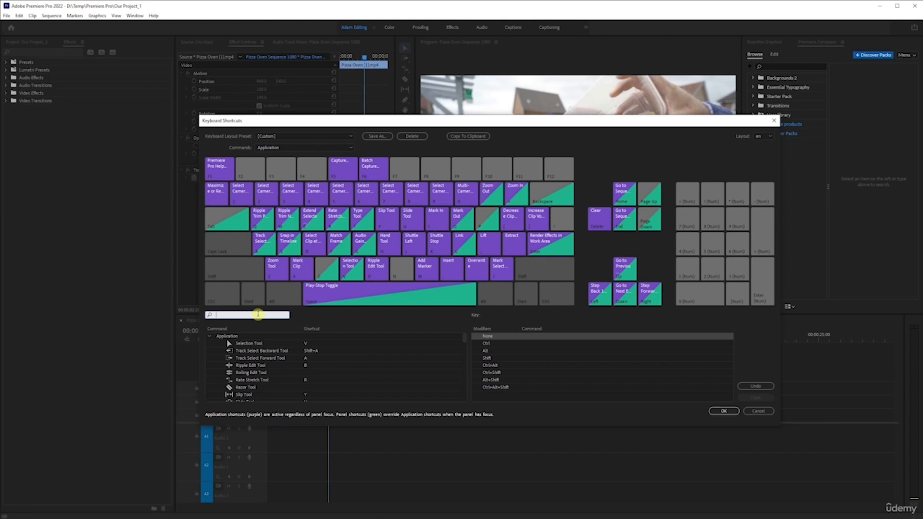
pyautogui.write('add')
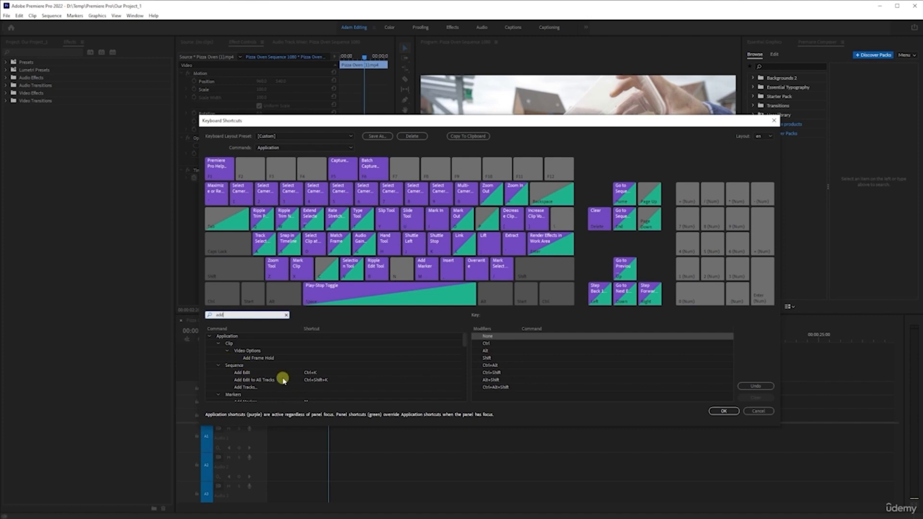
pyautogui.click(317, 373)
pyautogui.click(335, 374)
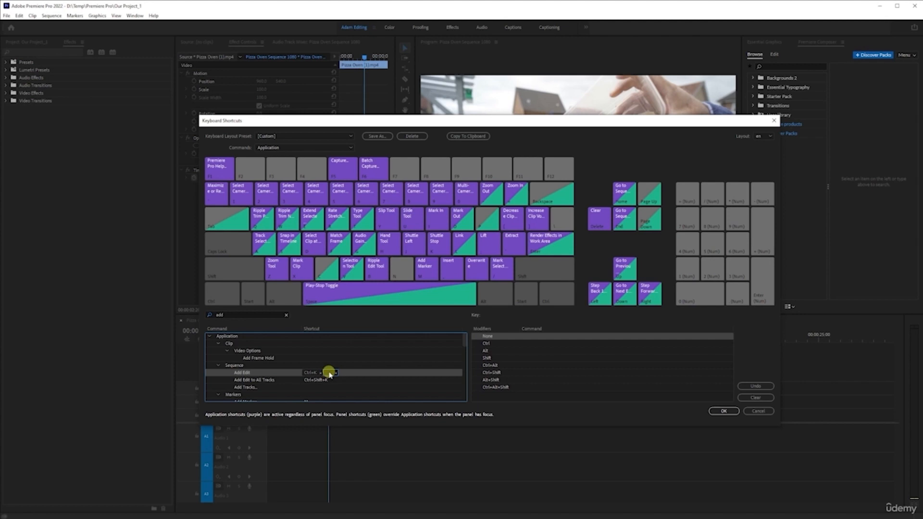
pyautogui.press(']')
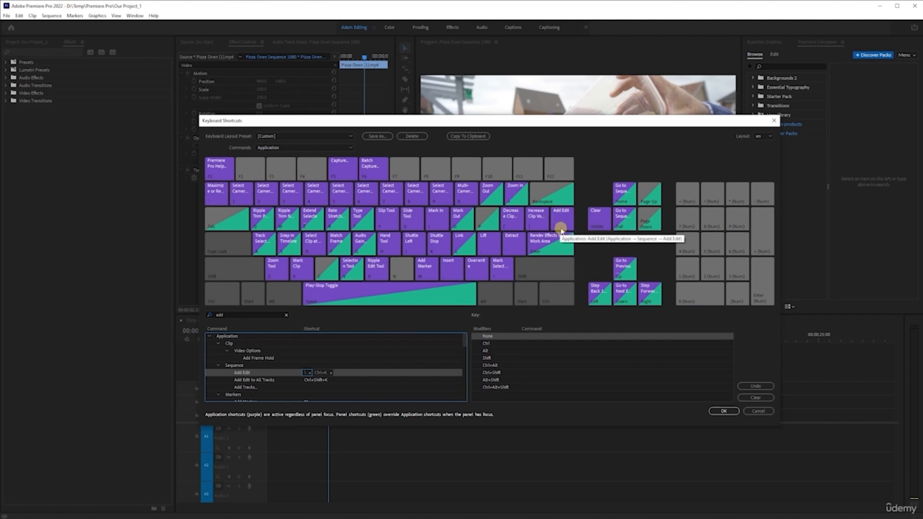
# Step: Search for "nest" and assign N as the shortcut for the clip Nest command
pyautogui.click(286, 315)
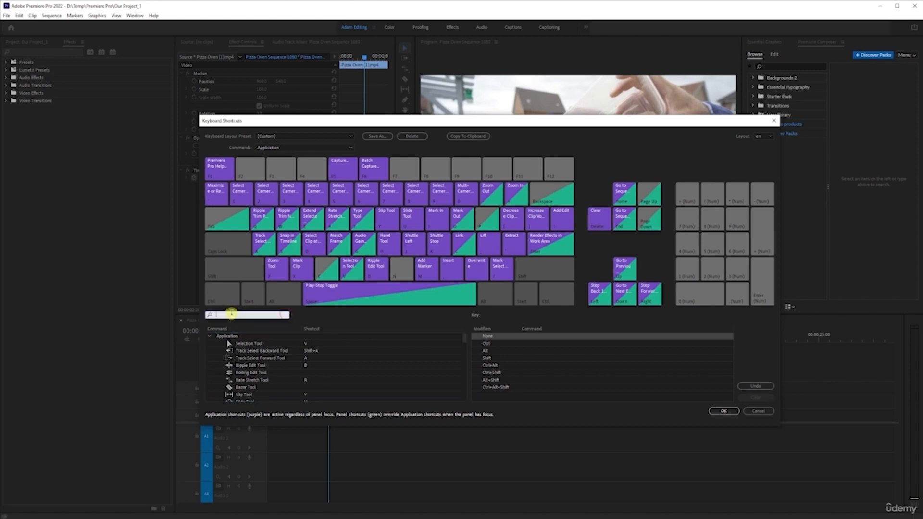
pyautogui.write('nest')
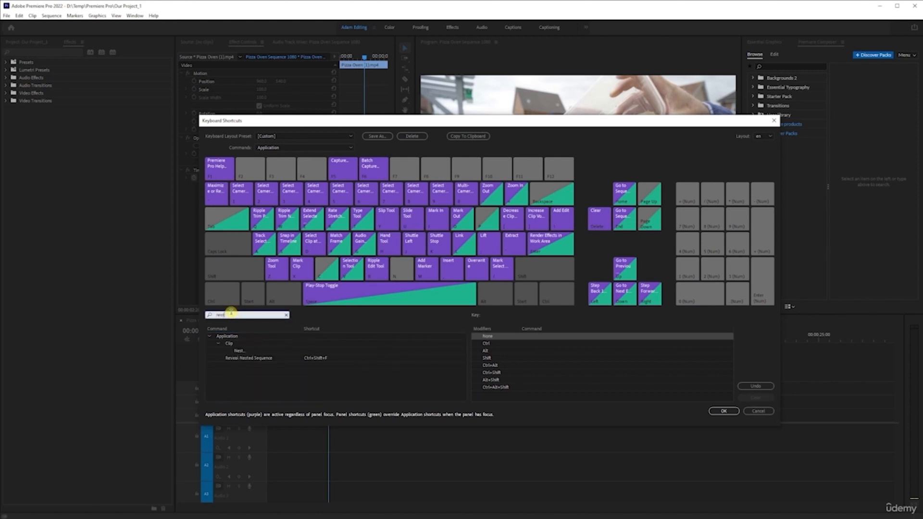
pyautogui.click(315, 351)
pyautogui.click(316, 351)
pyautogui.press('n')
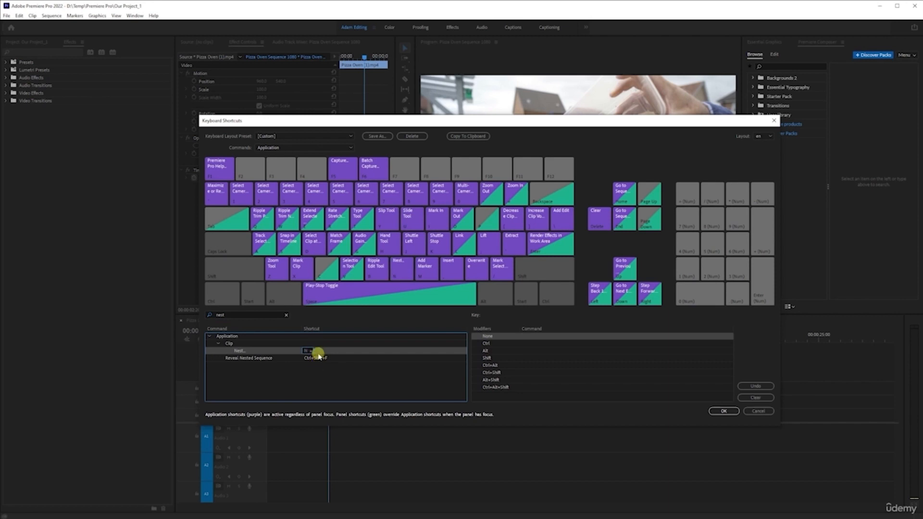
# Step: Search for "enable" and assign numpad 0 as an additional shortcut for the clip Enable command
pyautogui.click(286, 315)
pyautogui.click(272, 315)
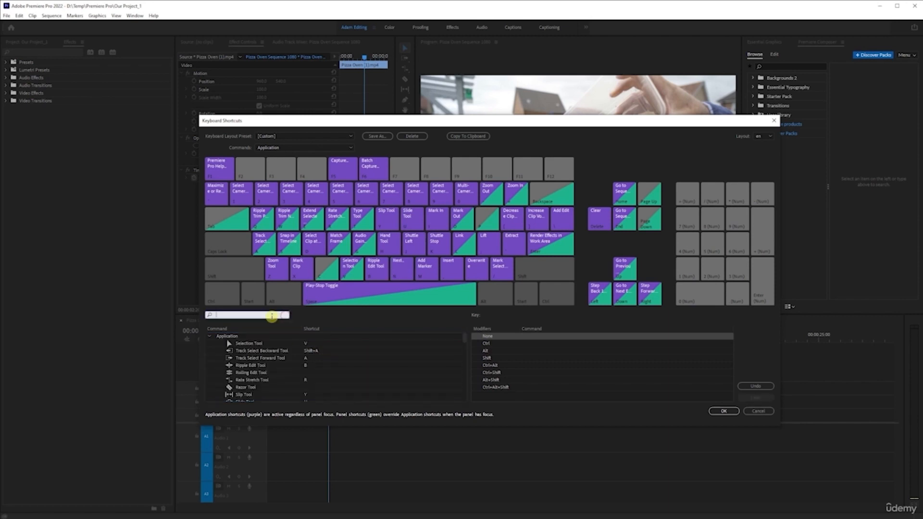
pyautogui.write('enable')
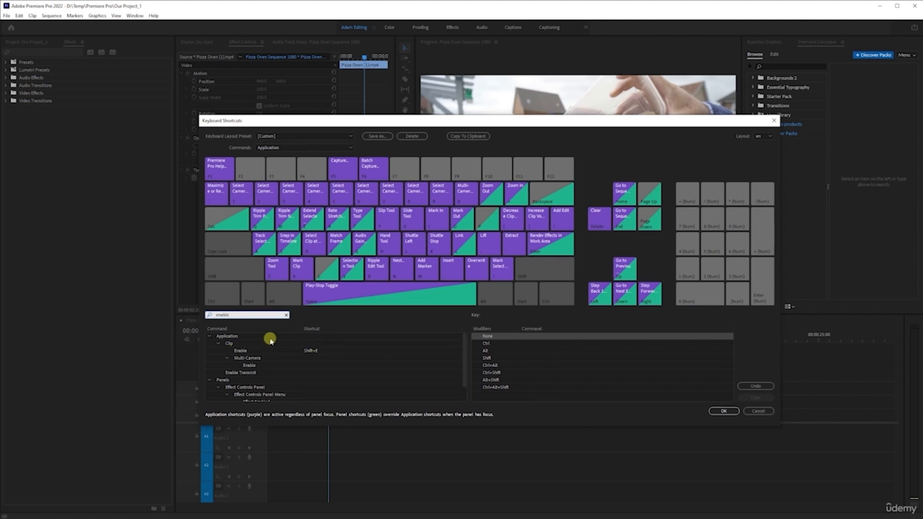
pyautogui.click(328, 352)
pyautogui.click(327, 352)
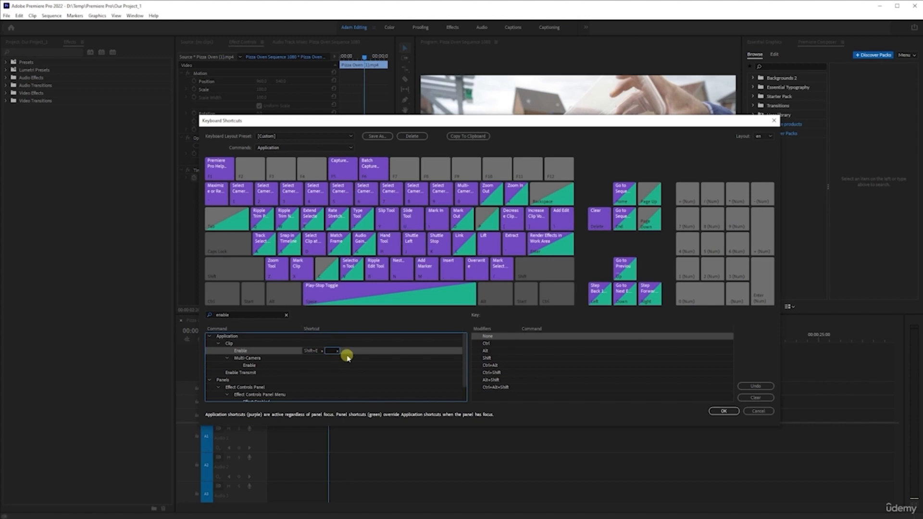
pyautogui.press('KP_0')
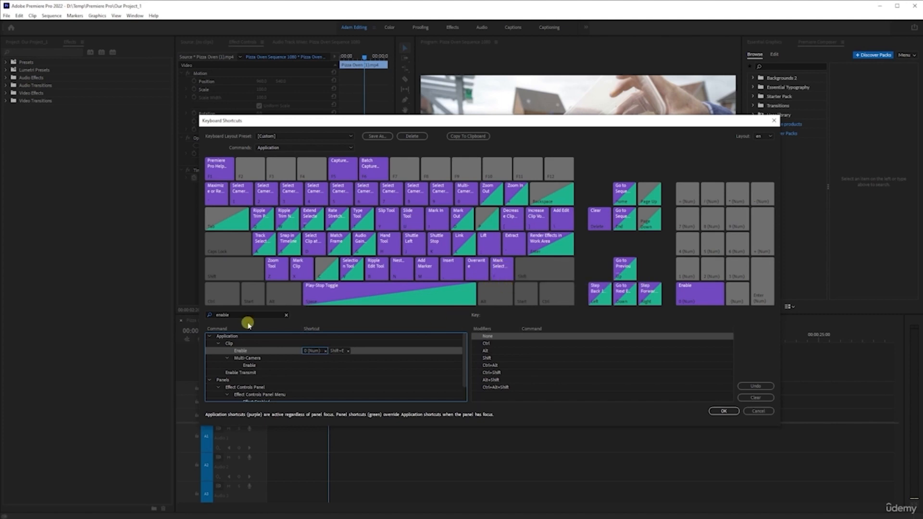
# Step: Search for "export", assign C as an additional shortcut for the Export Frame command, and apply the shortcut changes
pyautogui.moveTo(248, 315); pyautogui.dragTo(212, 315)
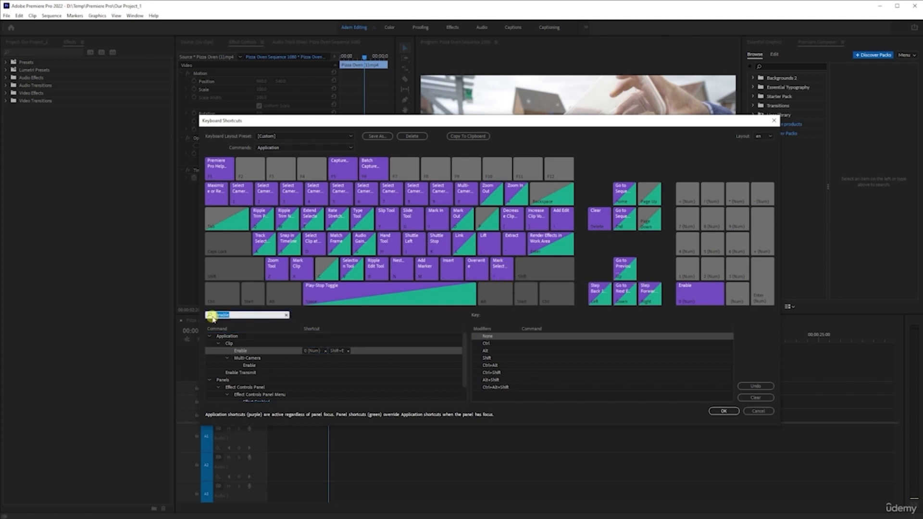
pyautogui.press('BackSpace')
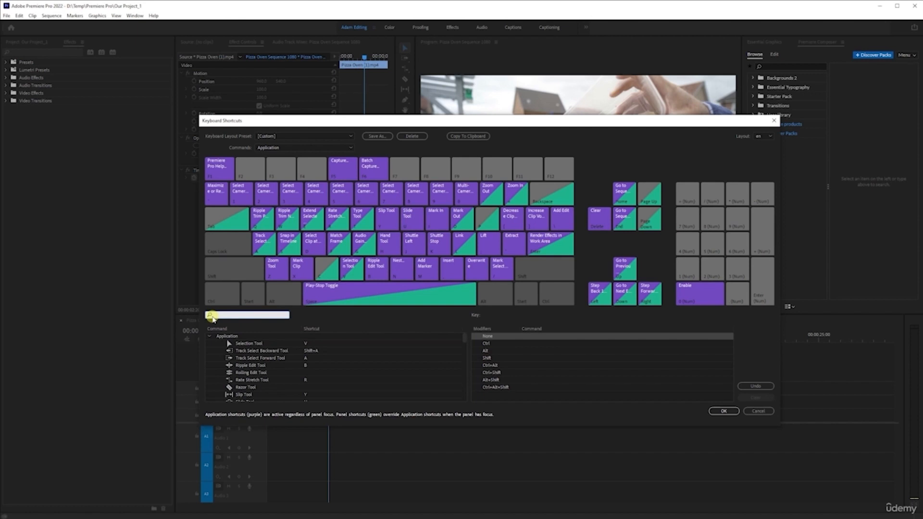
pyautogui.write('export')
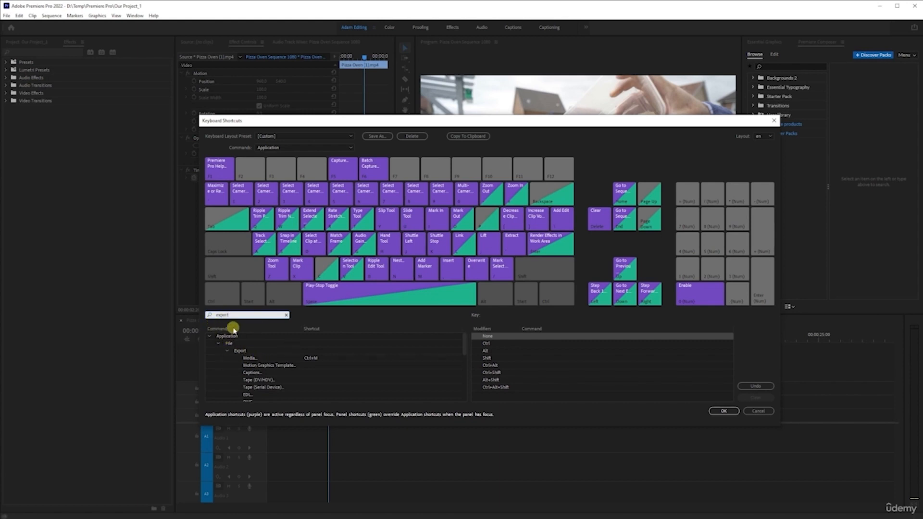
pyautogui.scroll(-1, 264, 373)
pyautogui.scroll(-3, 265, 374)
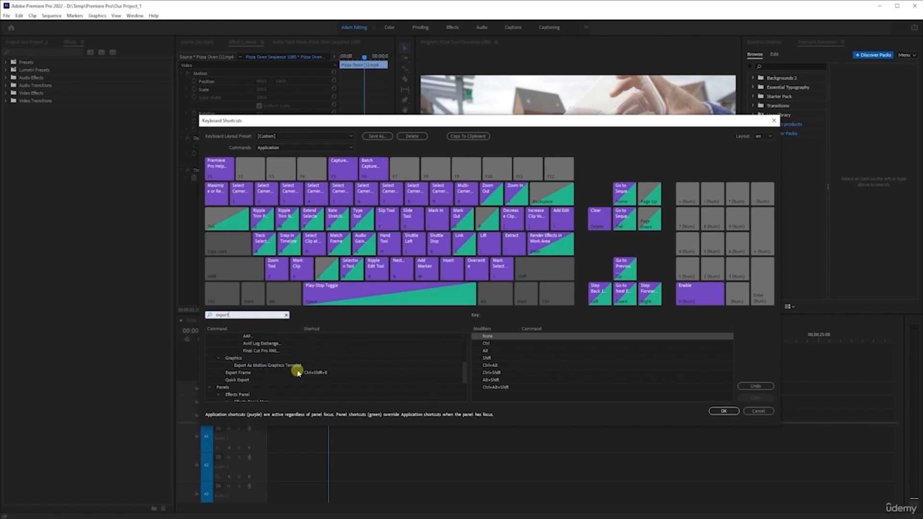
pyautogui.click(342, 374)
pyautogui.click(344, 375)
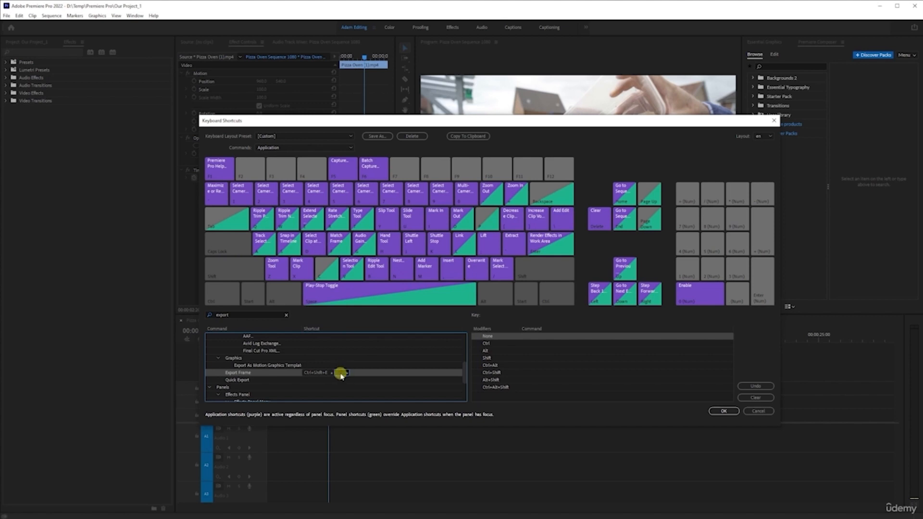
pyautogui.press('c')
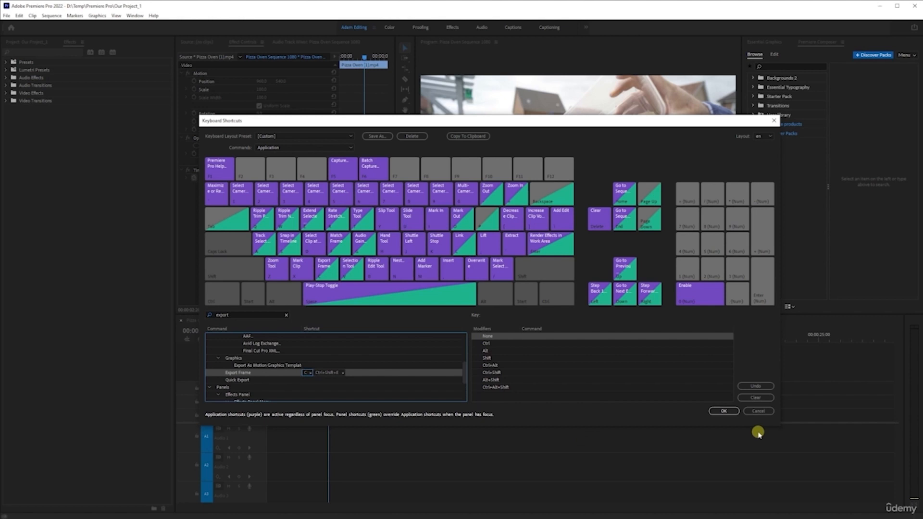
pyautogui.click(725, 411)
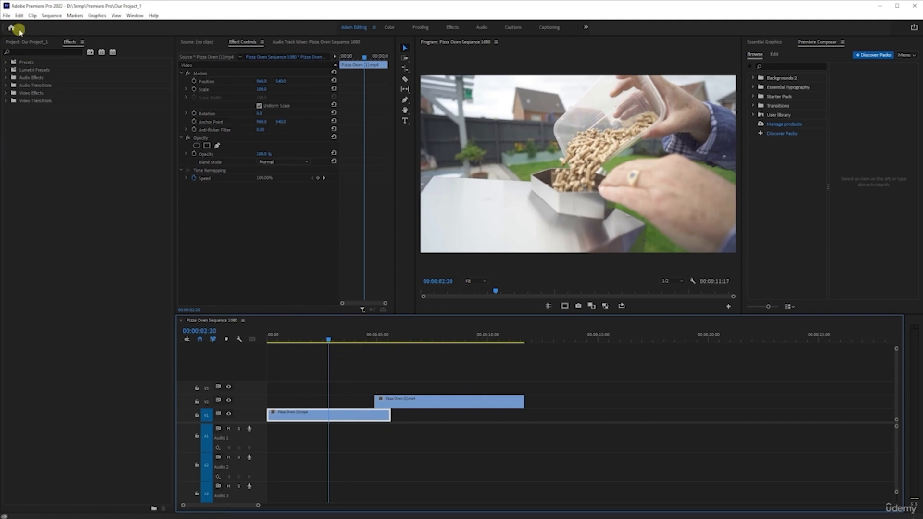
# Step: Reopen the keyboard shortcuts, search for "paste" and assign P as an additional shortcut for the Paste Attributes command, applying the change
pyautogui.click(7, 15)
pyautogui.click(101, 259)
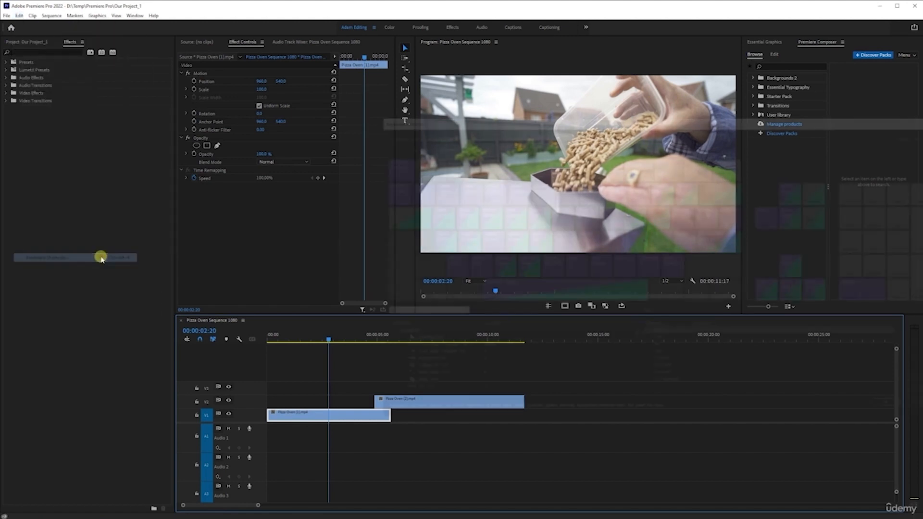
pyautogui.moveTo(561, 116); pyautogui.dragTo(331, 116)
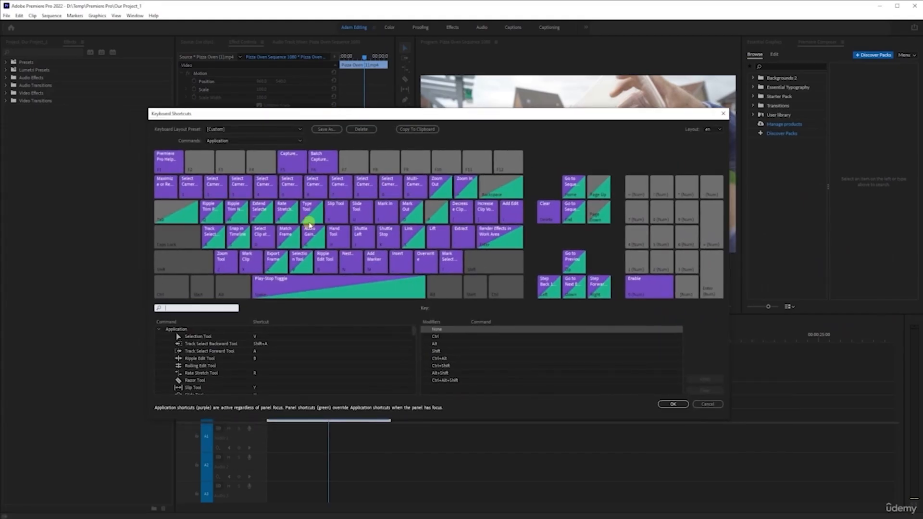
pyautogui.click(192, 306)
pyautogui.write('paste')
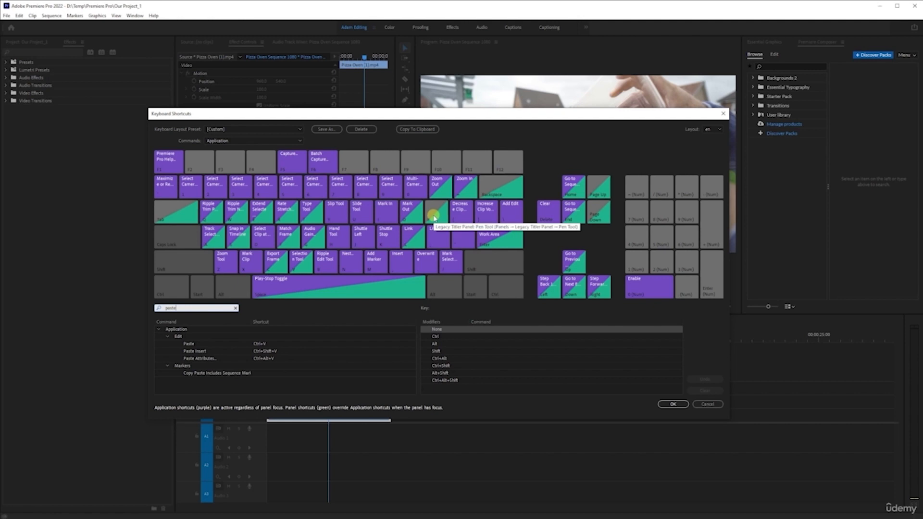
pyautogui.click(274, 358)
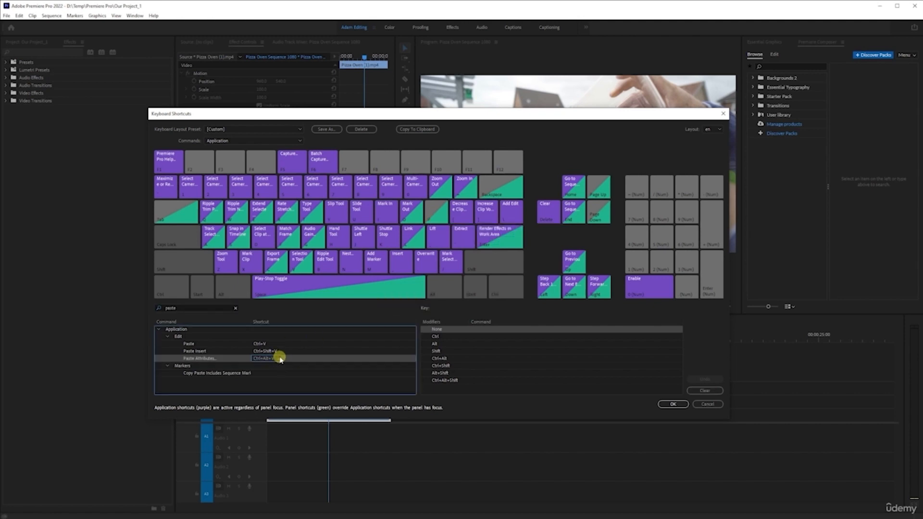
pyautogui.click(288, 359)
pyautogui.press('p')
pyautogui.click(674, 405)
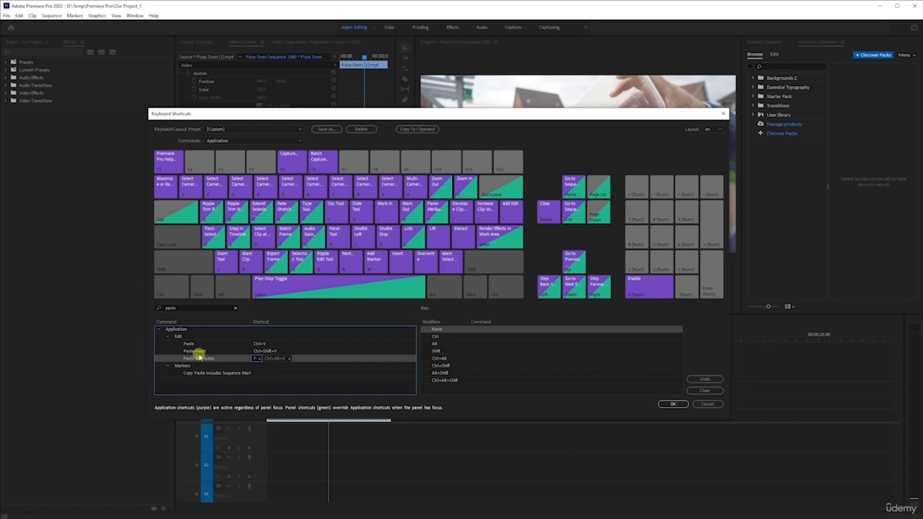
pyautogui.press('p')
pyautogui.click(673, 404)
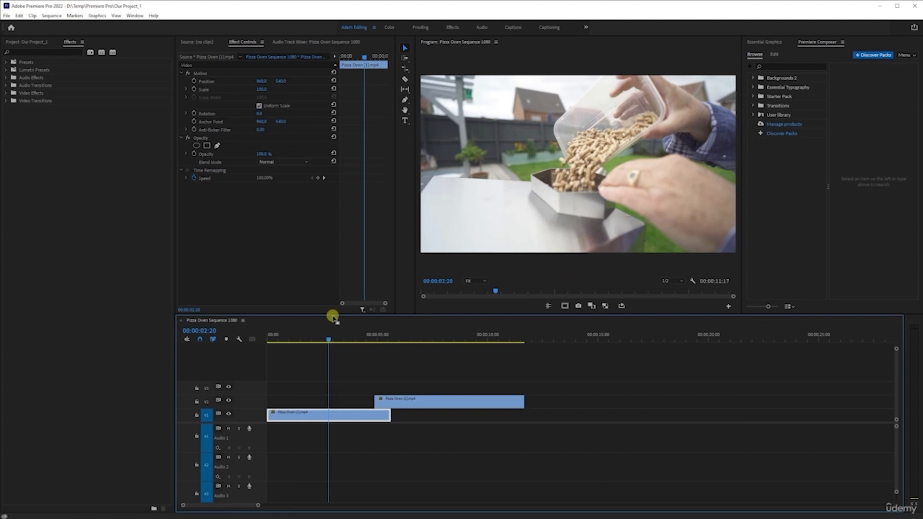
# Step: Try splitting the clip on V1 at the playhead with Add Edit, and undo the cut
pyautogui.click(329, 418)
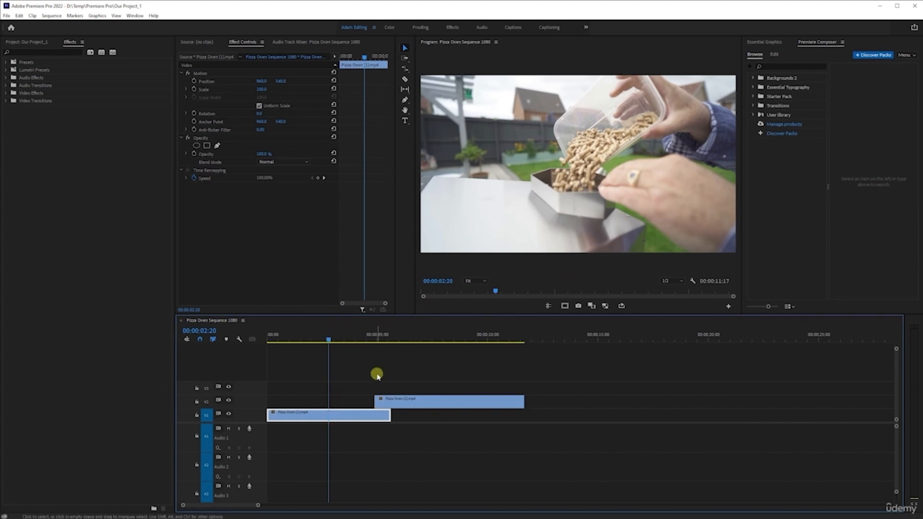
pyautogui.hotkey('ctrl', 'k')
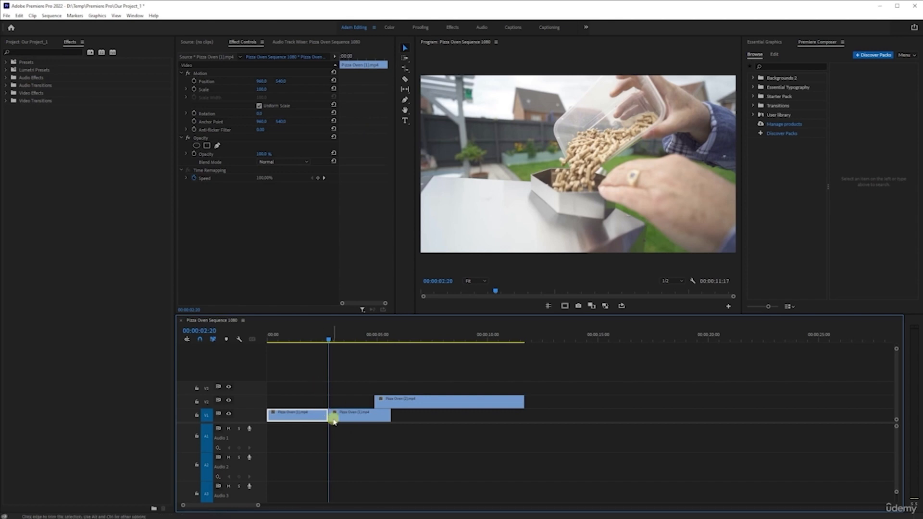
pyautogui.hotkey('ctrl', 'z')
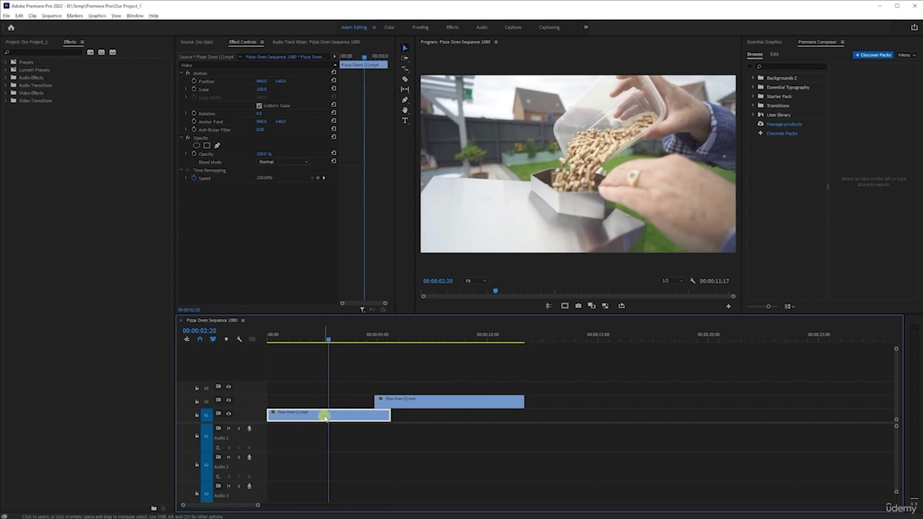
# Step: Set the program playback resolution to Full and move the playhead to 00:00:06:11
pyautogui.scroll(5, 325, 411)
pyautogui.scroll(-4, 327, 407)
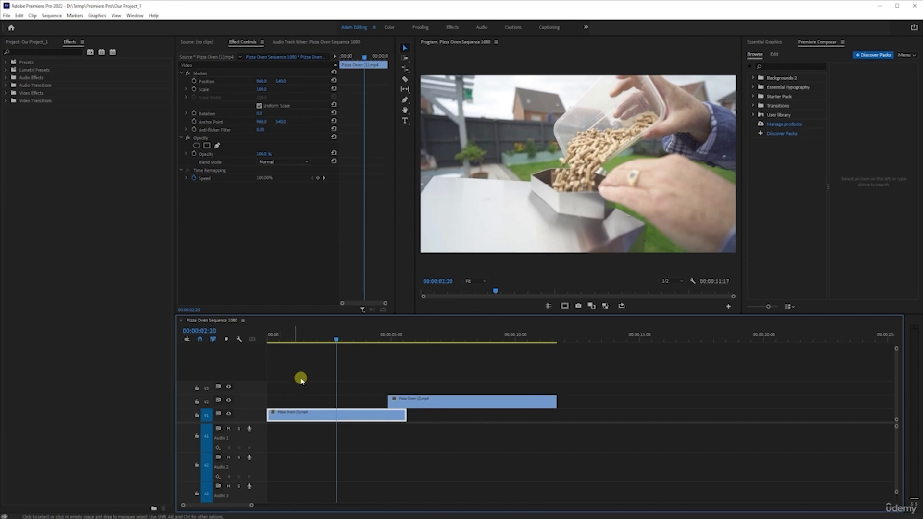
pyautogui.click(393, 335)
pyautogui.moveTo(393, 335); pyautogui.dragTo(435, 333)
pyautogui.click(669, 281)
pyautogui.click(671, 289)
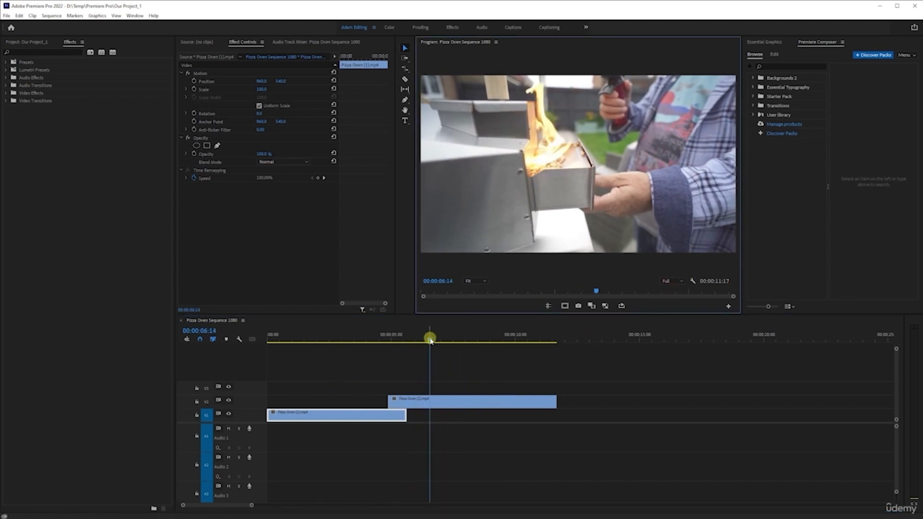
pyautogui.moveTo(432, 340)
pyautogui.mouseDown()
pyautogui.moveTo(451, 340)
pyautogui.moveTo(426, 340)
pyautogui.mouseUp()
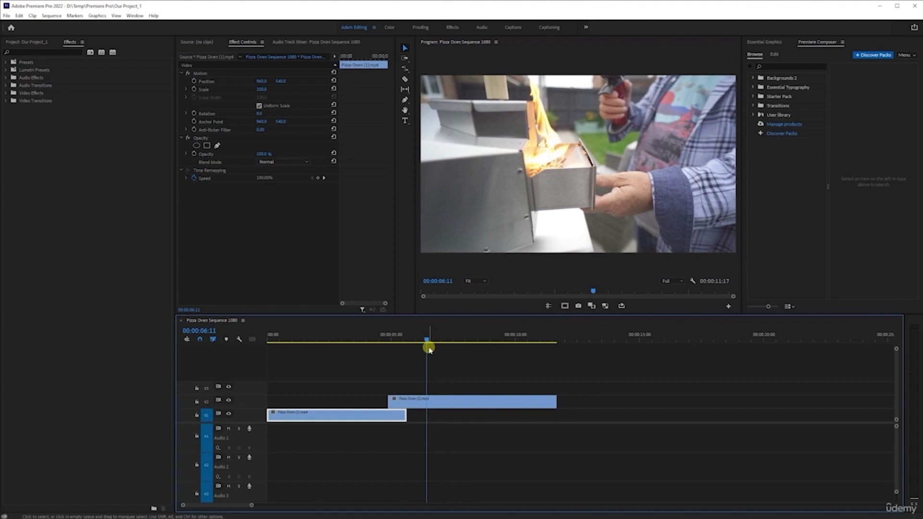
# Step: Start an Export Frame with the V2 clip selected, using JPEG as the format and Fire as the name
pyautogui.click(426, 403)
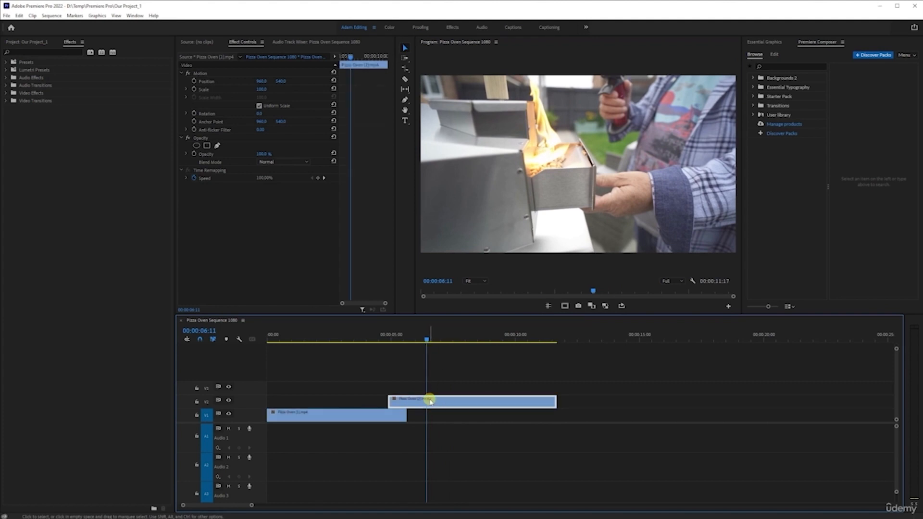
pyautogui.hotkey('ctrl', 'shift', 'e')
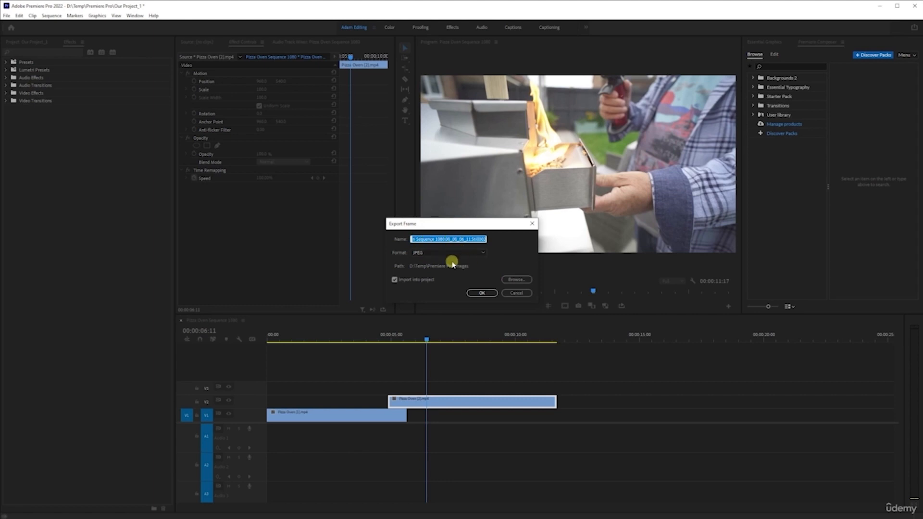
pyautogui.click(425, 254)
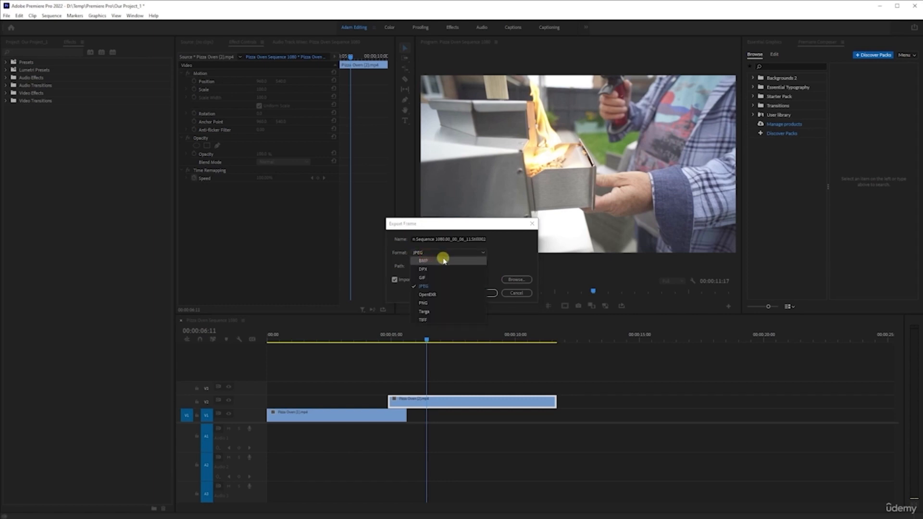
pyautogui.click(444, 261)
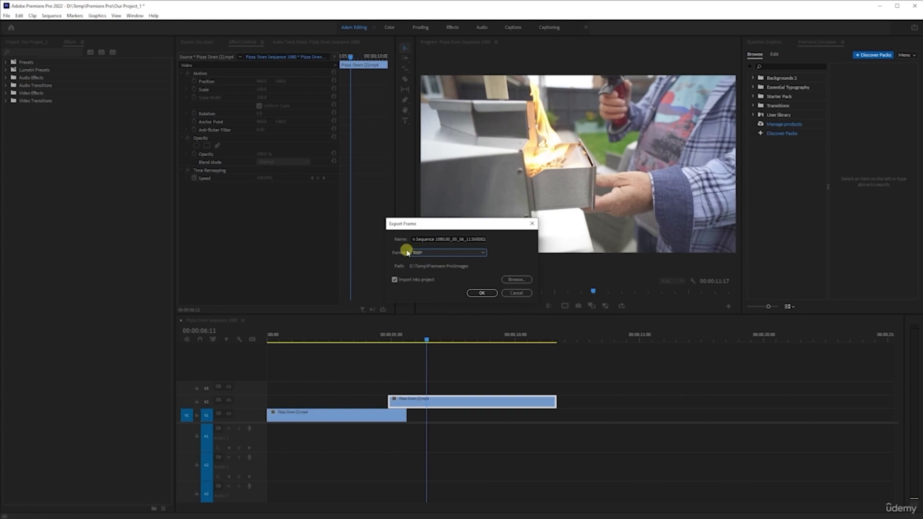
pyautogui.click(468, 254)
pyautogui.click(445, 286)
pyautogui.click(460, 250)
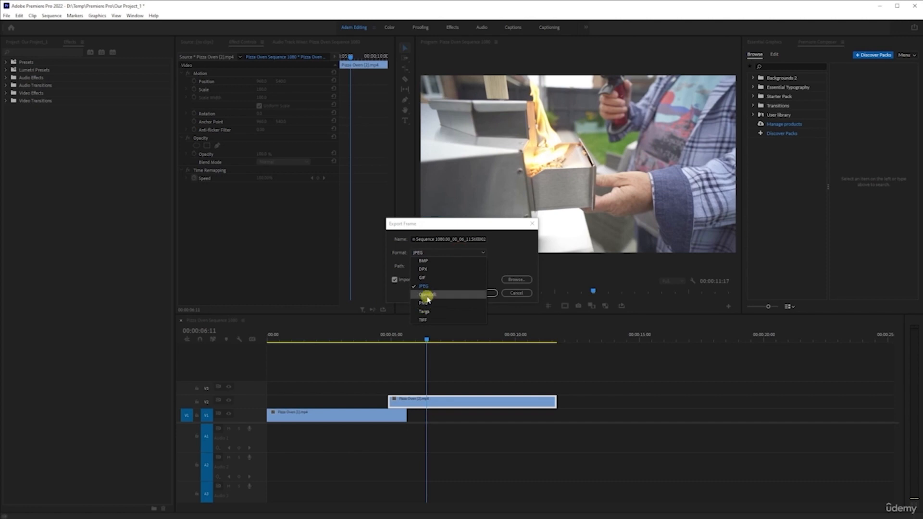
pyautogui.click(442, 287)
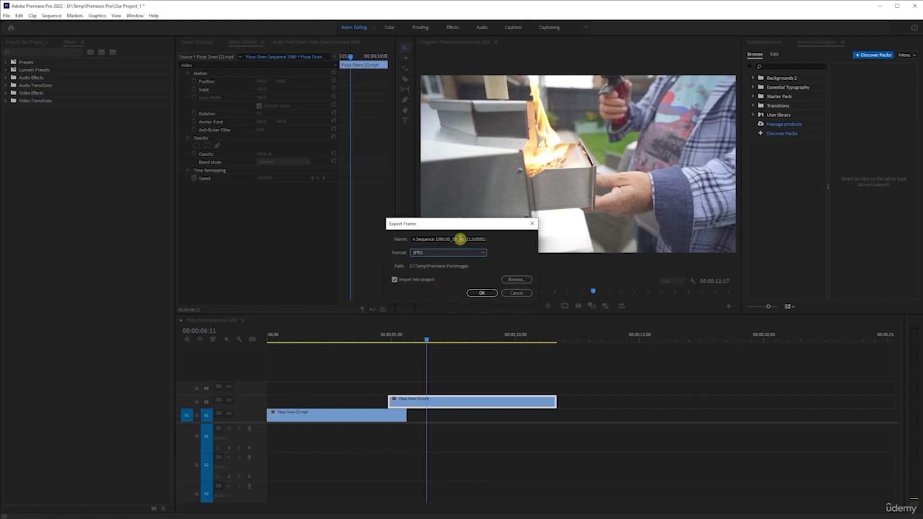
pyautogui.click(423, 239)
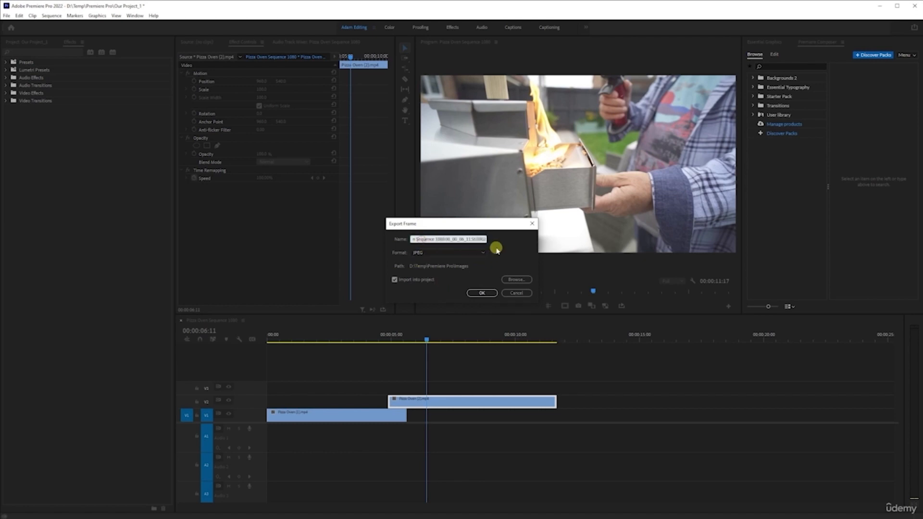
pyautogui.write('Fire')
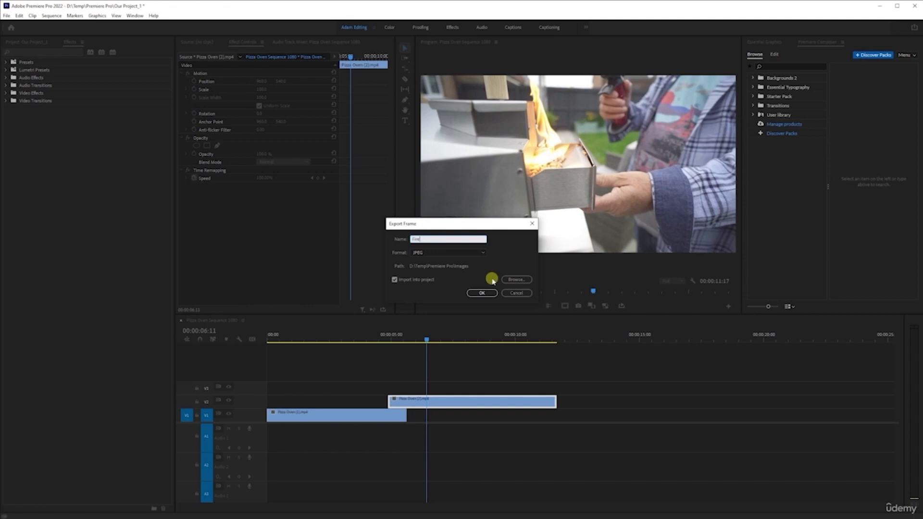
# Step: Choose the Images folder inside Premiere Pro as the destination and export the frame with Import into project turned off
pyautogui.click(504, 294)
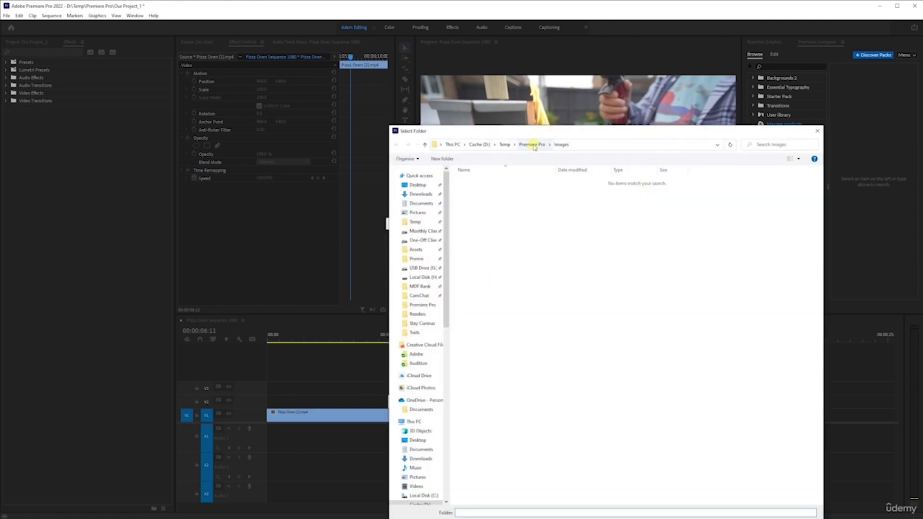
pyautogui.click(532, 144)
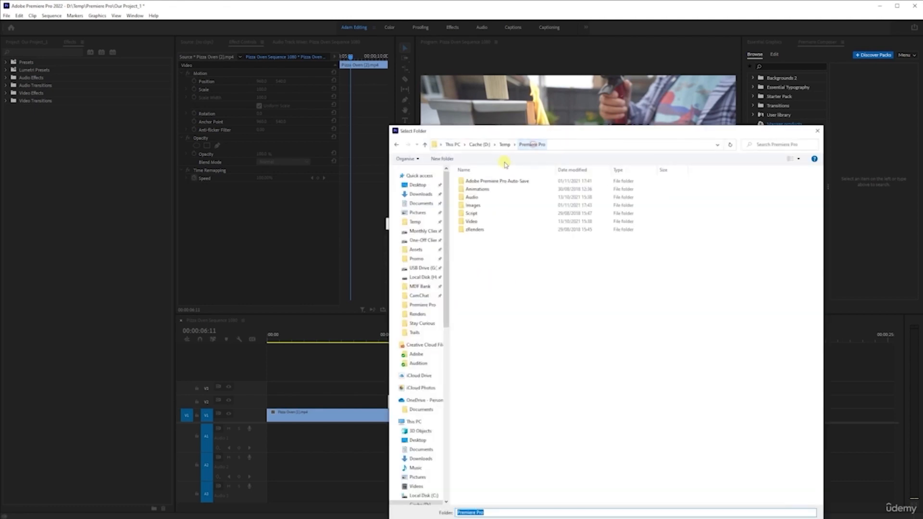
pyautogui.doubleClick(476, 206)
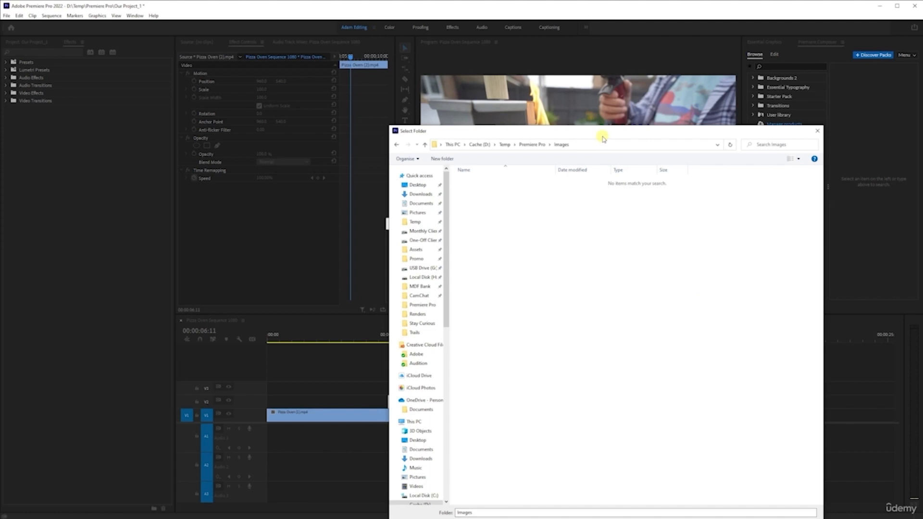
pyautogui.moveTo(602, 136); pyautogui.dragTo(575, 69)
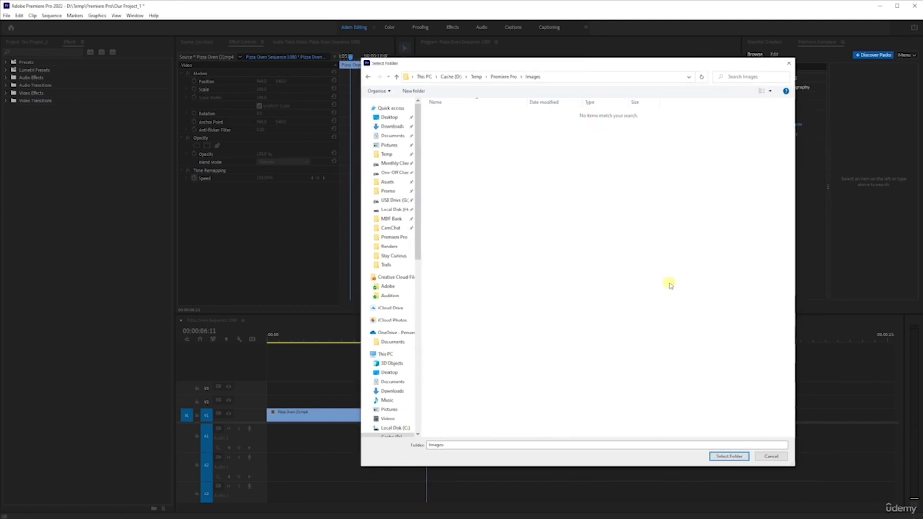
pyautogui.click(726, 457)
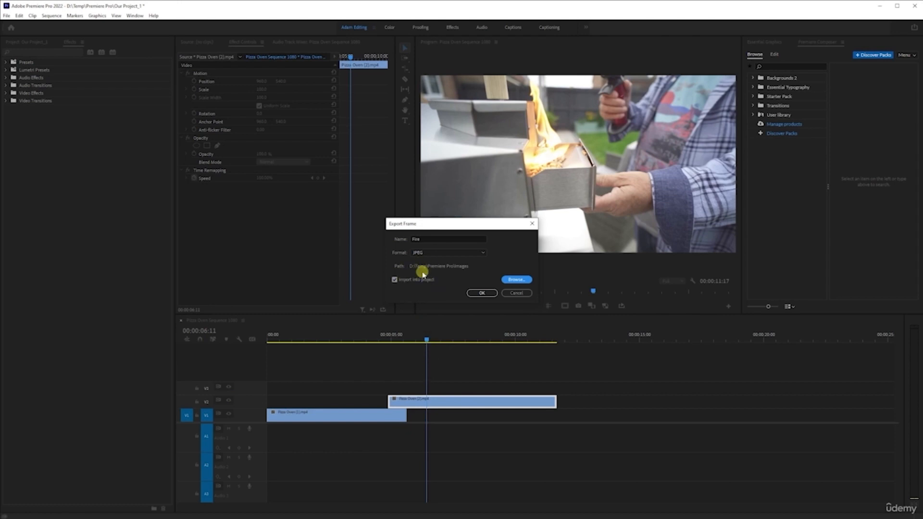
pyautogui.click(395, 279)
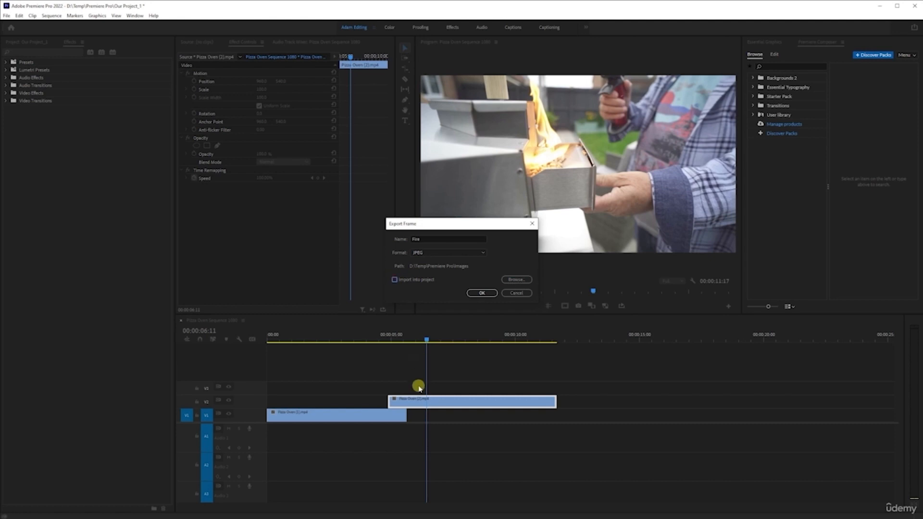
pyautogui.click(482, 293)
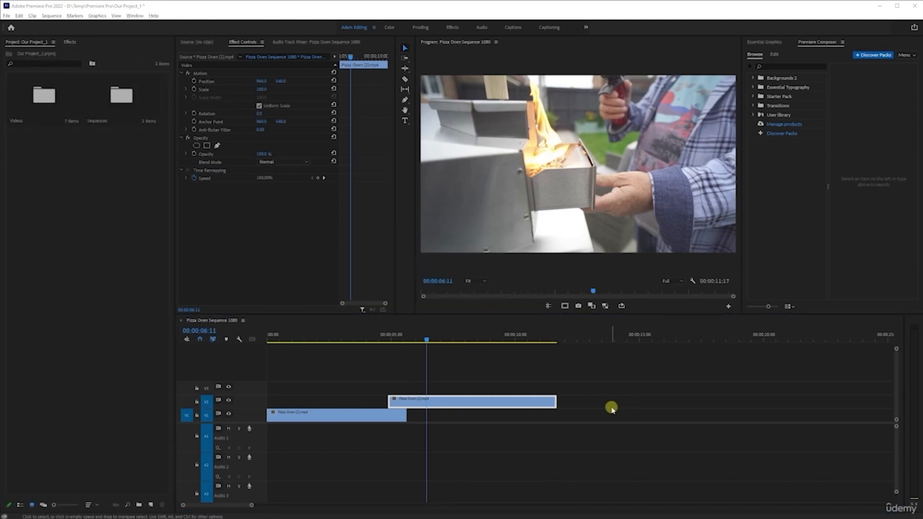
# Step: Save the project, then open the exported Fire image from the Images folder in File Explorer to check it and close both windows
pyautogui.hotkey('ctrl', 's')
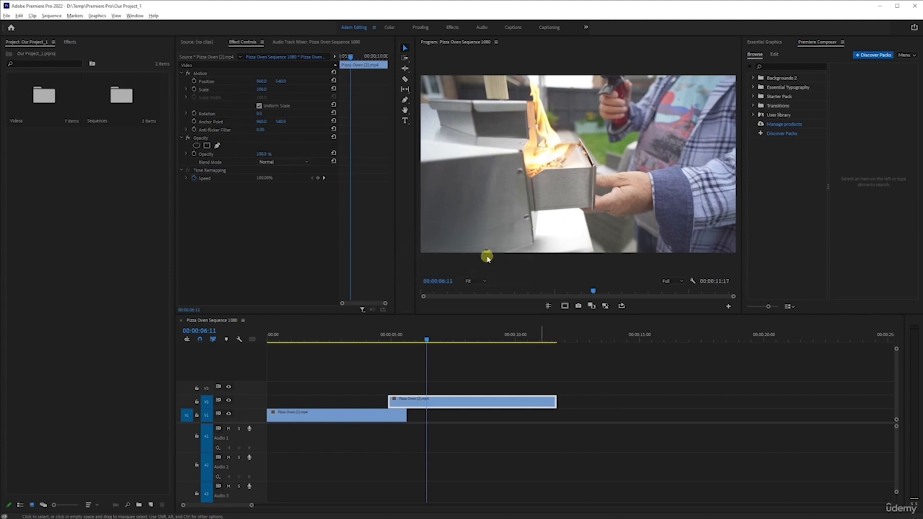
pyautogui.hotkey('alt', 'Tab')
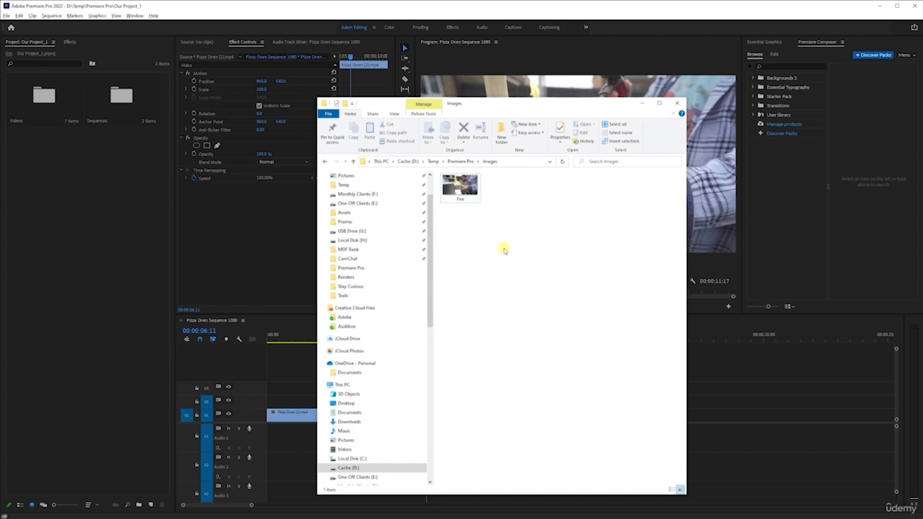
pyautogui.click(456, 182)
pyautogui.doubleClick(459, 183)
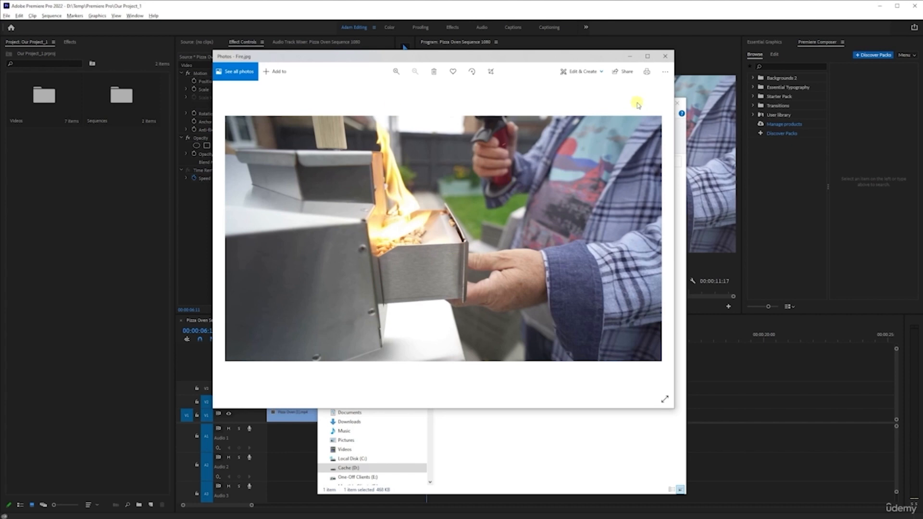
pyautogui.click(665, 56)
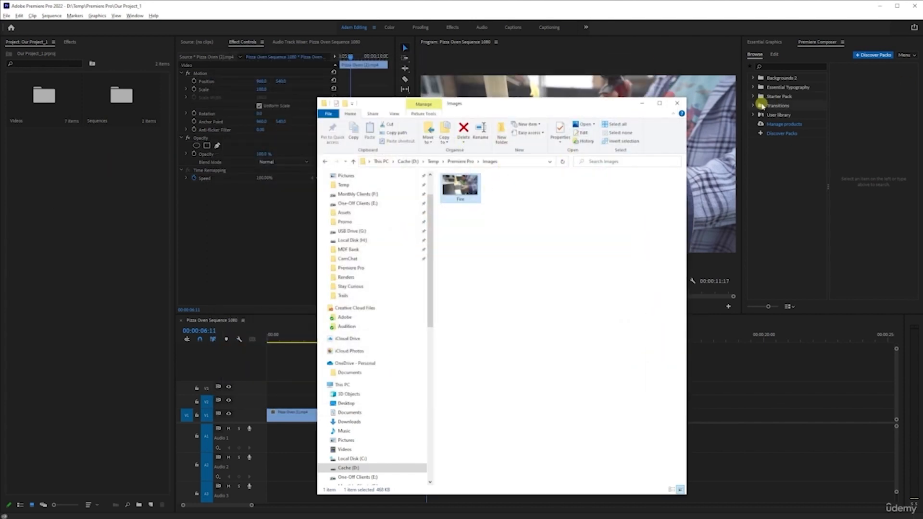
pyautogui.click(677, 102)
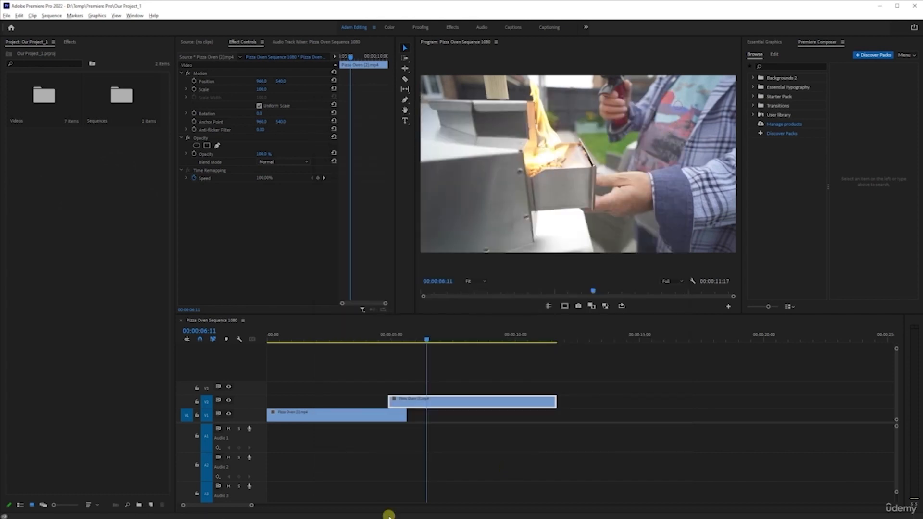
# Step: Select the V2 clip and toggle its Enable state off and on twice
pyautogui.scroll(-2, 302, 418)
pyautogui.scroll(4, 329, 409)
pyautogui.scroll(2, 330, 410)
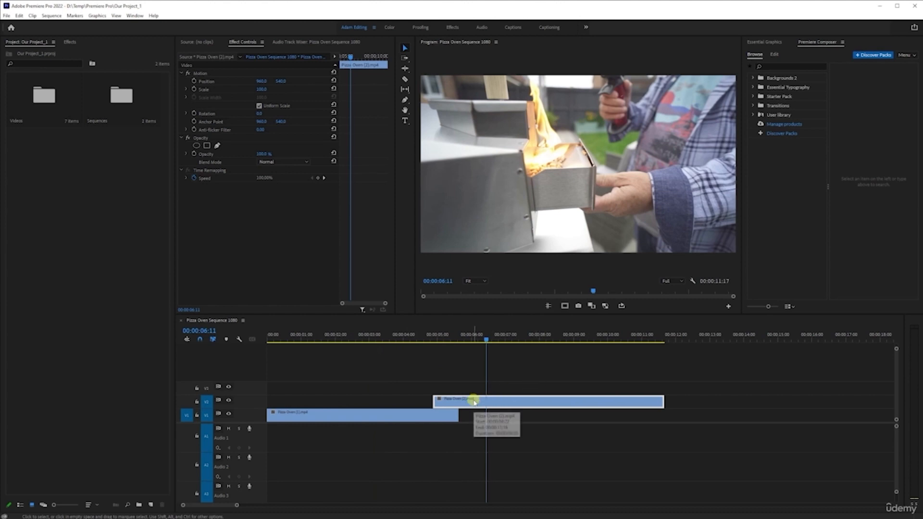
pyautogui.click(500, 459)
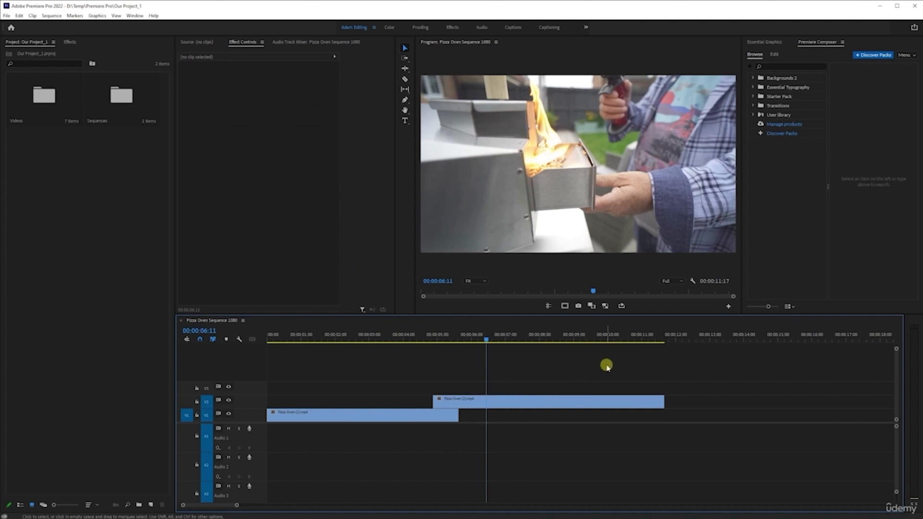
pyautogui.click(500, 403)
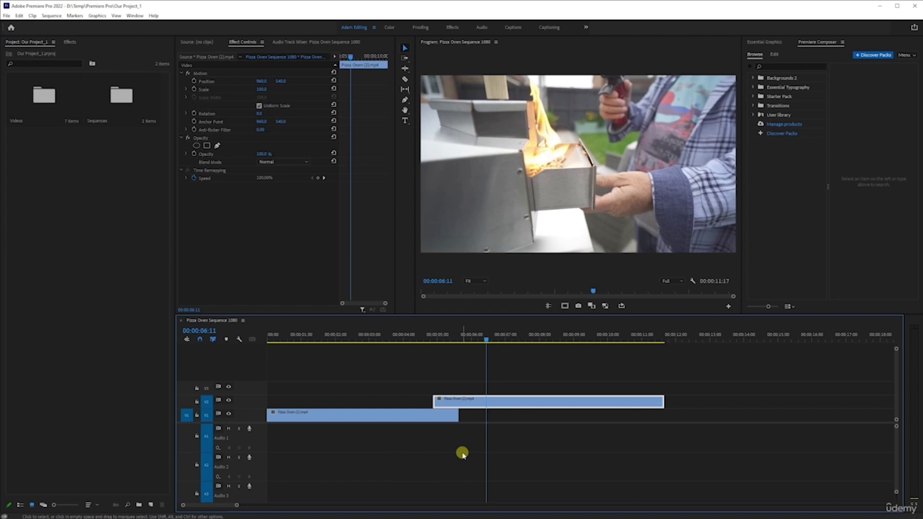
pyautogui.hotkey('shift', 'e')
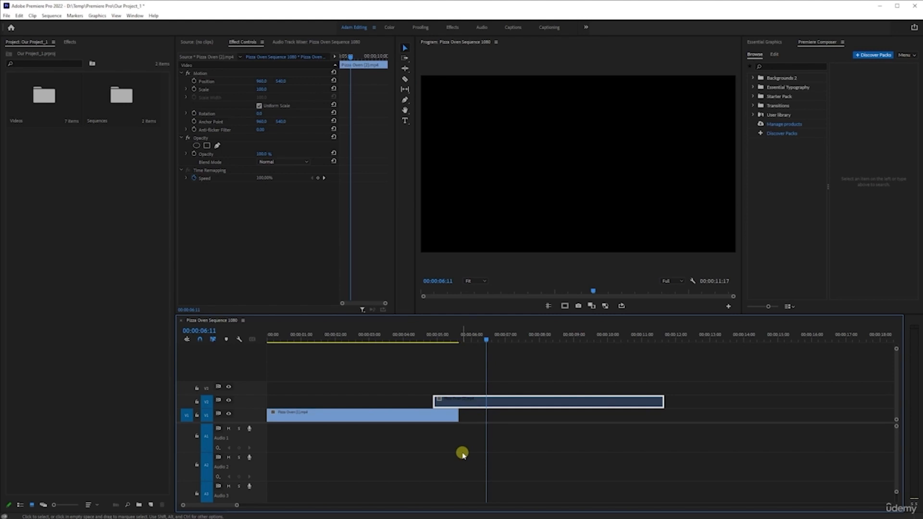
pyautogui.hotkey('shift', 'e')
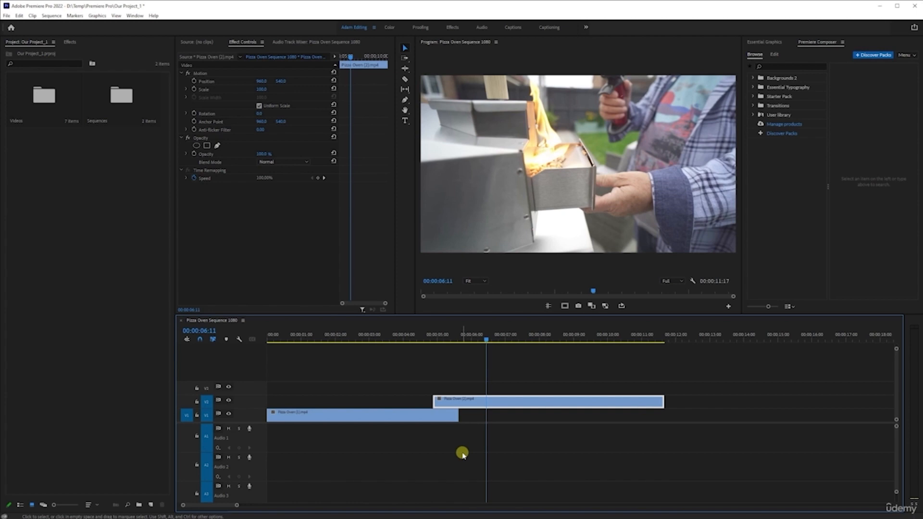
pyautogui.hotkey('shift', 'e')
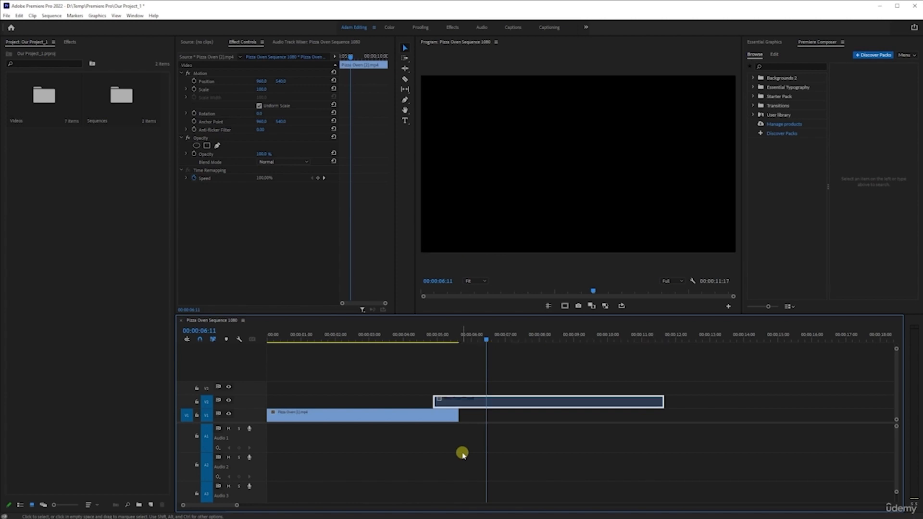
pyautogui.hotkey('shift', 'e')
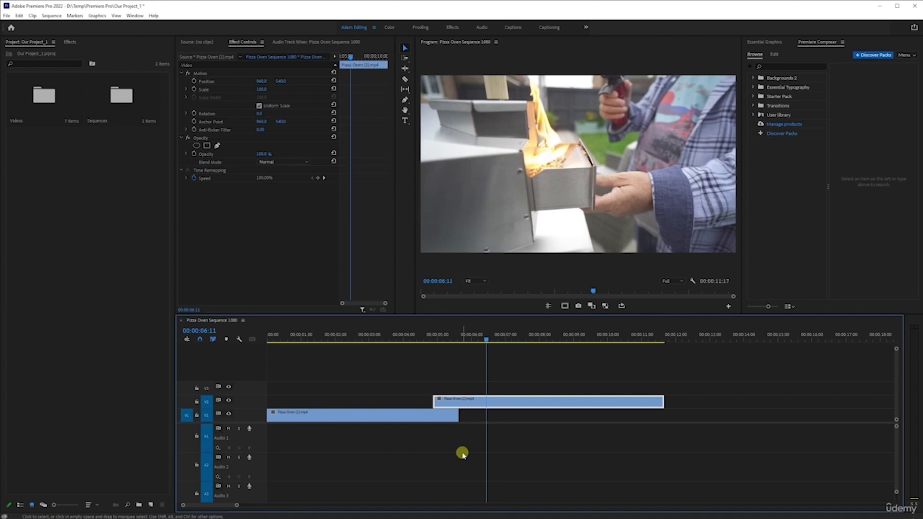
# Step: Try splitting the V2 clip at 00:00:06:11 with Add Edit, and undo the cut
pyautogui.scroll(-4, 455, 442)
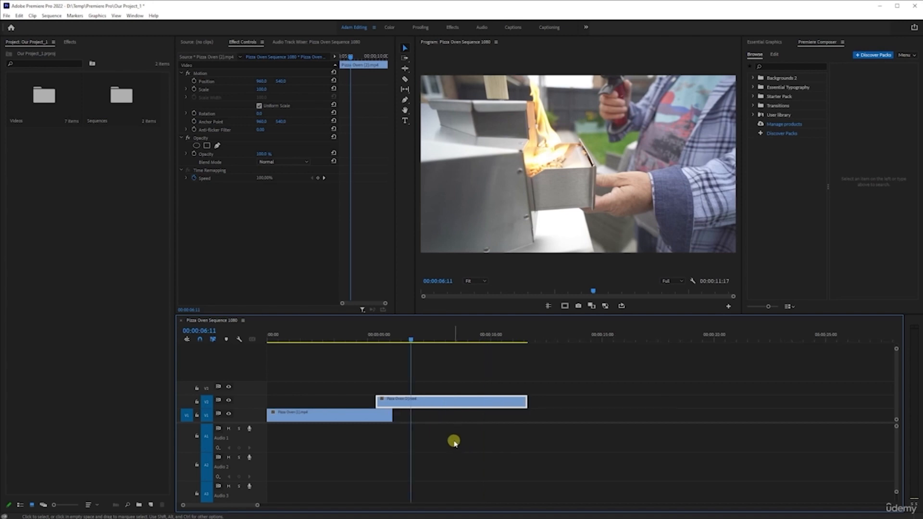
pyautogui.scroll(5, 454, 441)
pyautogui.scroll(-2, 453, 439)
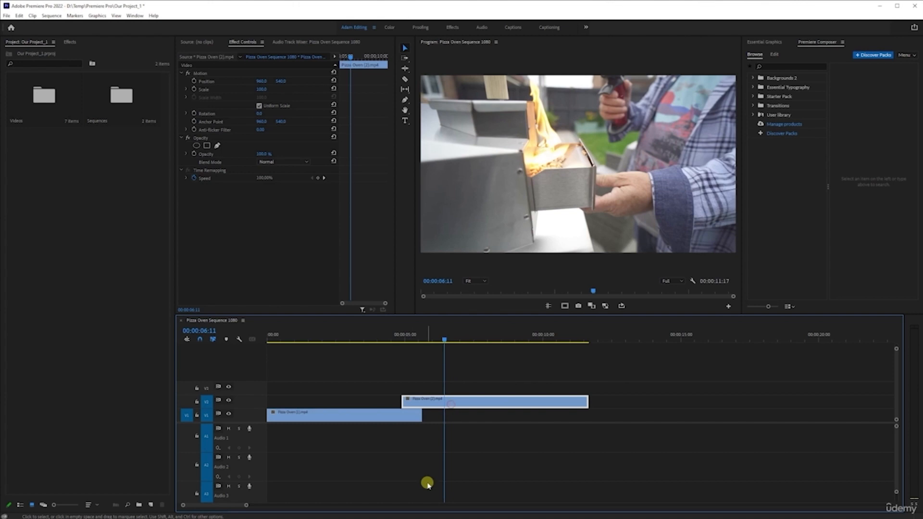
pyautogui.hotkey('ctrl', 'k')
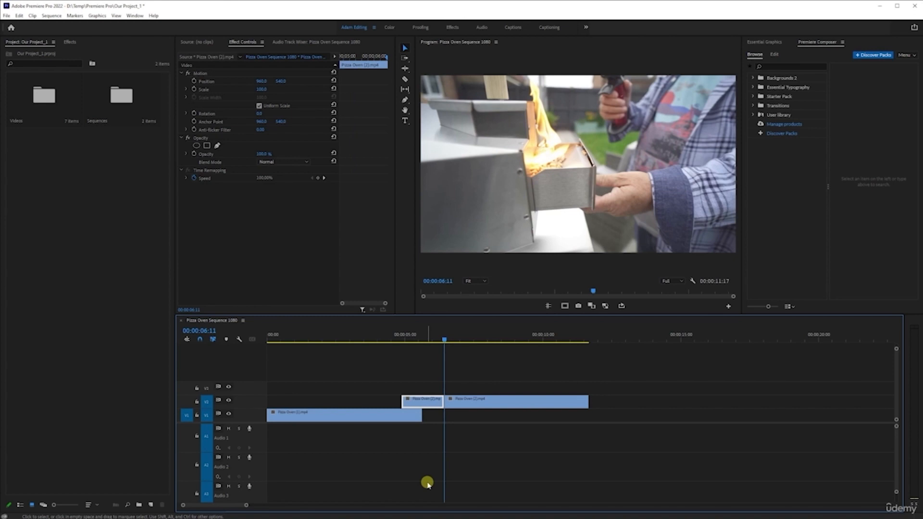
pyautogui.hotkey('ctrl', 'z')
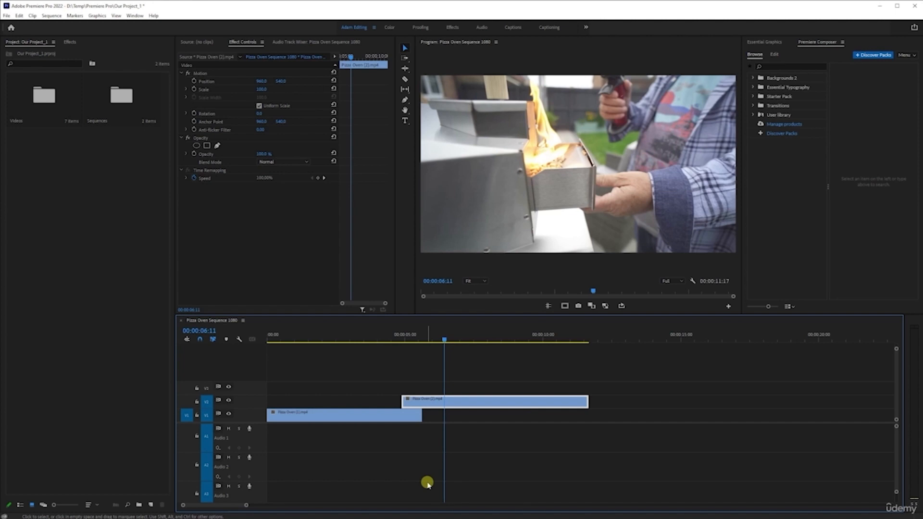
# Step: Split the V1 clip at 00:00:02:08 with Add Edit
pyautogui.moveTo(367, 341); pyautogui.dragTo(333, 344)
pyautogui.scroll(4, 363, 415)
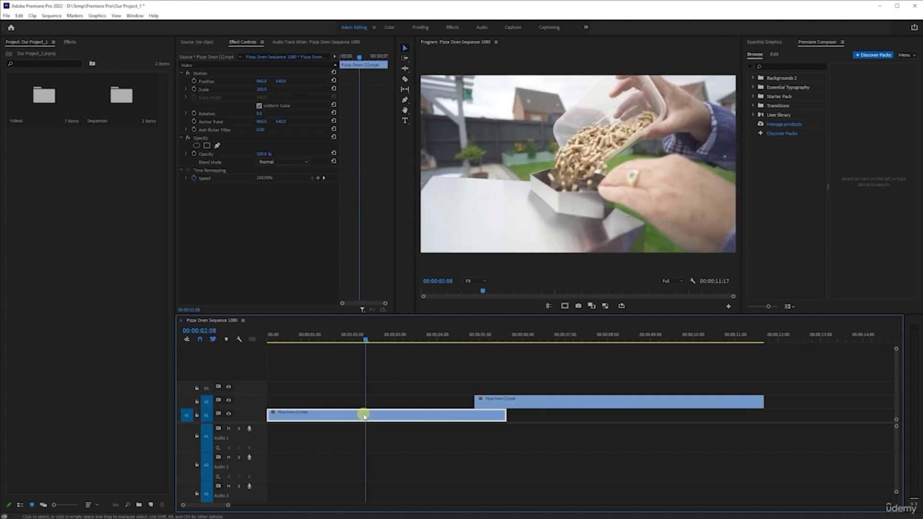
pyautogui.scroll(-1, 363, 416)
pyautogui.scroll(1, 347, 415)
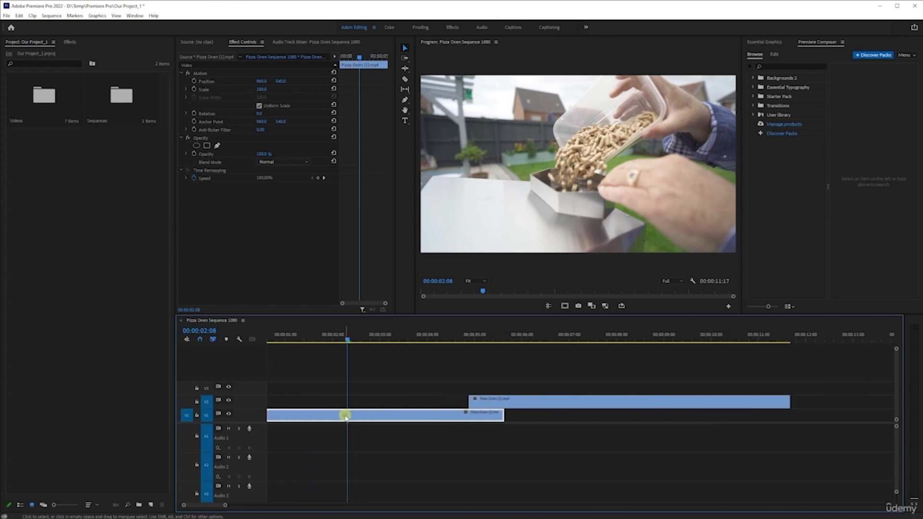
pyautogui.hotkey('ctrl', 'k')
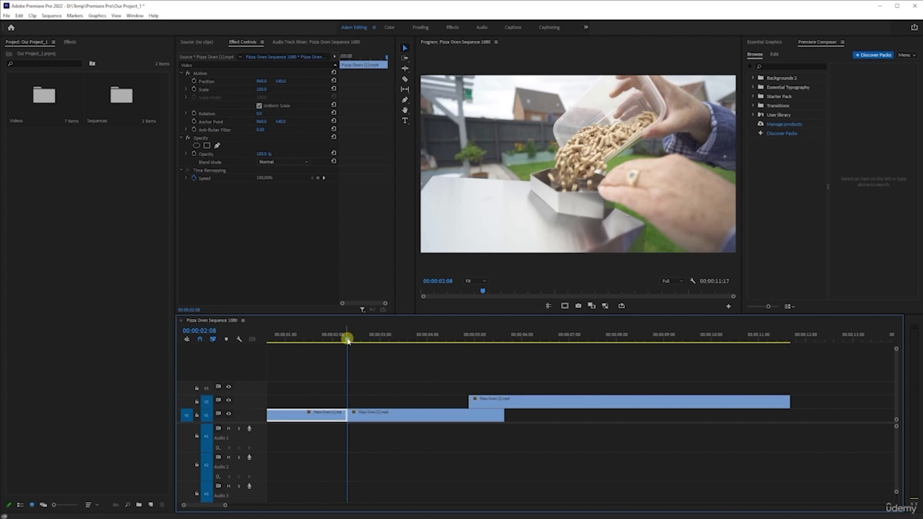
# Step: Move the V2 clip down onto V1 past a gap, and split the first clip again at 00:00:03:21
pyautogui.click(522, 403)
pyautogui.moveTo(551, 394); pyautogui.dragTo(707, 415)
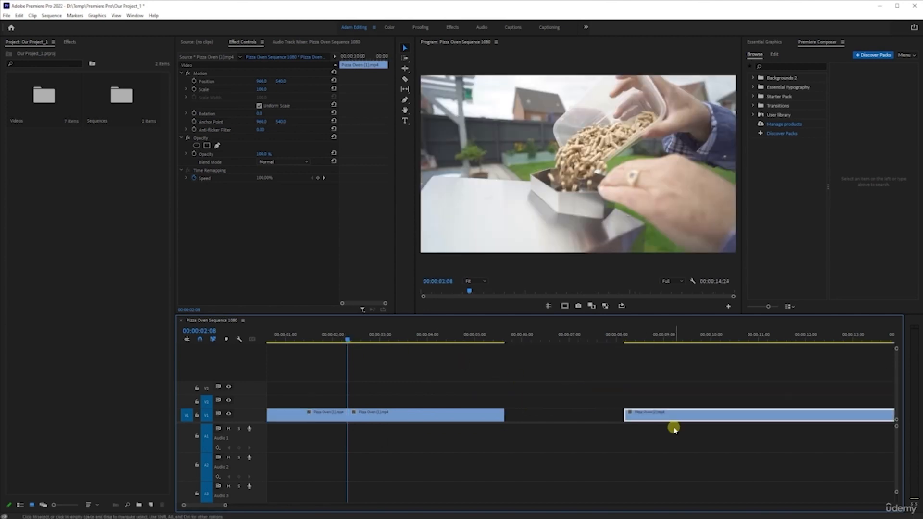
pyautogui.click(350, 337)
pyautogui.moveTo(350, 337); pyautogui.dragTo(419, 338)
pyautogui.click(449, 416)
pyautogui.hotkey('ctrl', 'k')
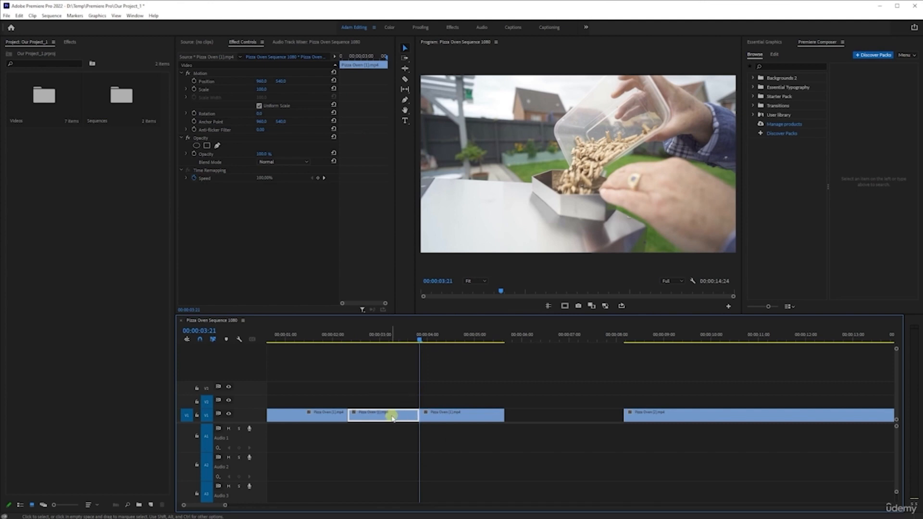
# Step: Try deleting the middle segment between the two cuts on V1, and undo the deletion
pyautogui.click(375, 338)
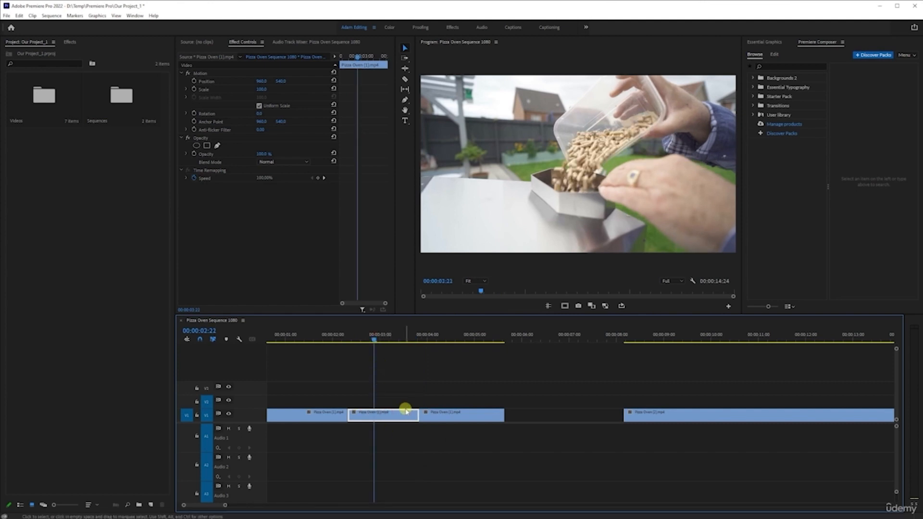
pyautogui.press('Delete')
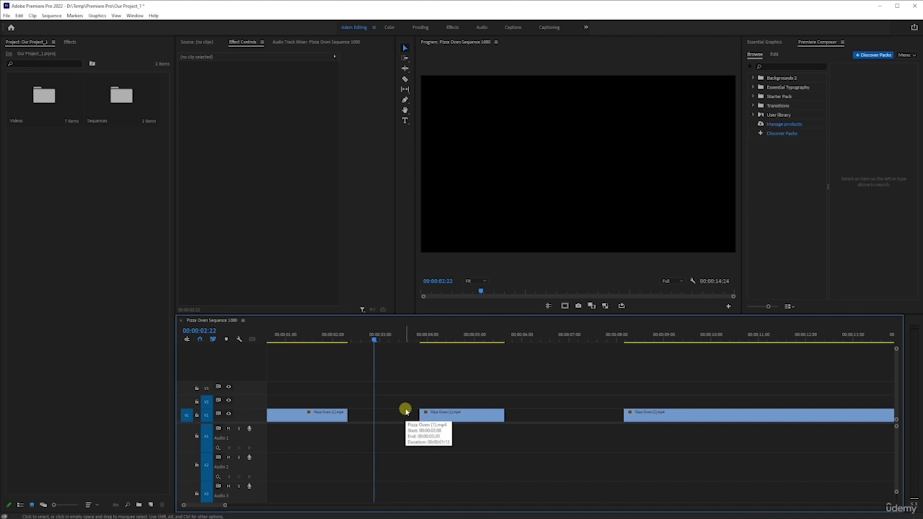
pyautogui.hotkey('ctrl', 'z')
pyautogui.click(374, 413)
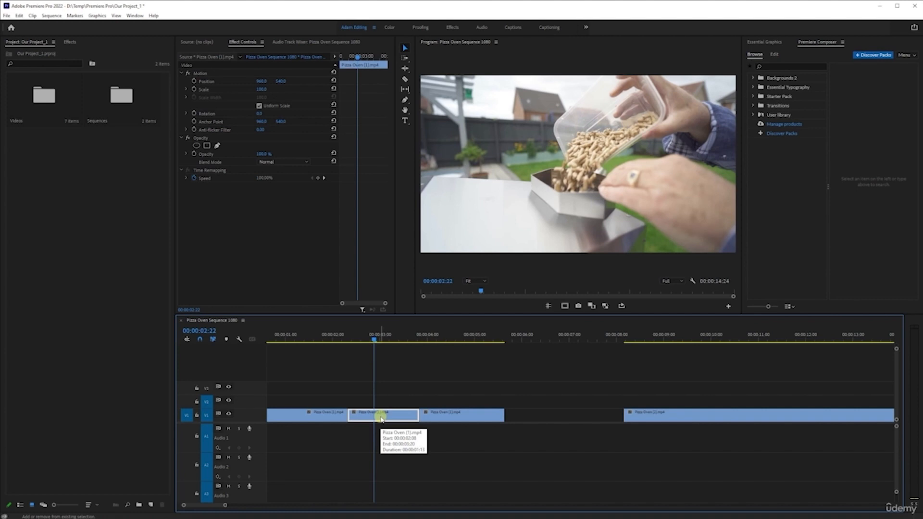
# Step: Undo the recent edits back to before the second clip was moved from V2 to V1
pyautogui.hotkey('ctrl', 'z')
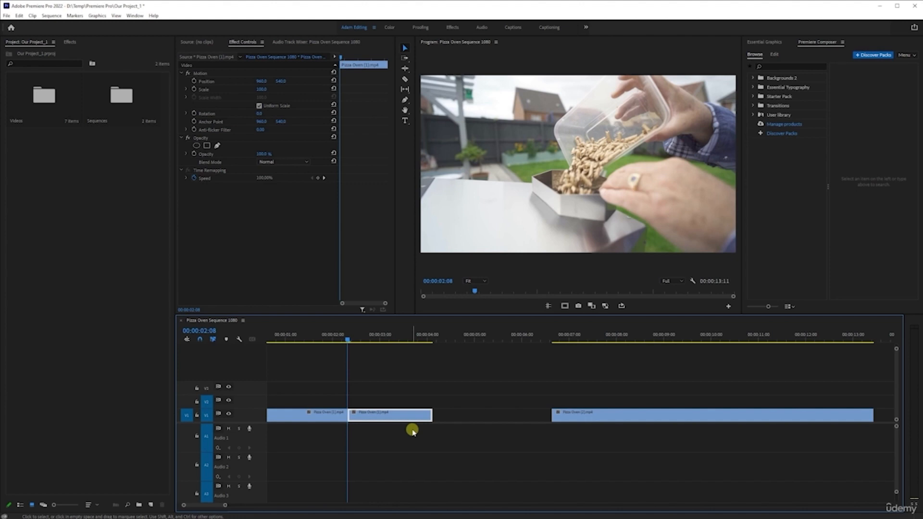
pyautogui.hotkey('ctrl', 'z')
pyautogui.hotkey('ctrl', 'z')
pyautogui.hotkey('ctrl', 'z')
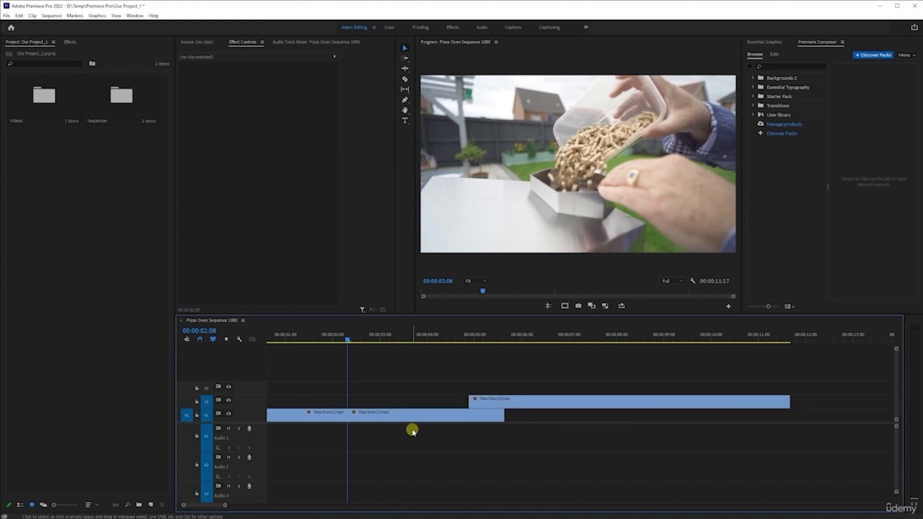
# Step: Move the V2 clip down onto V1 with a gap before it, and split the first clip at 00:00:01:17
pyautogui.moveTo(577, 402); pyautogui.dragTo(674, 422)
pyautogui.moveTo(348, 339); pyautogui.dragTo(188, 344)
pyautogui.press('space')
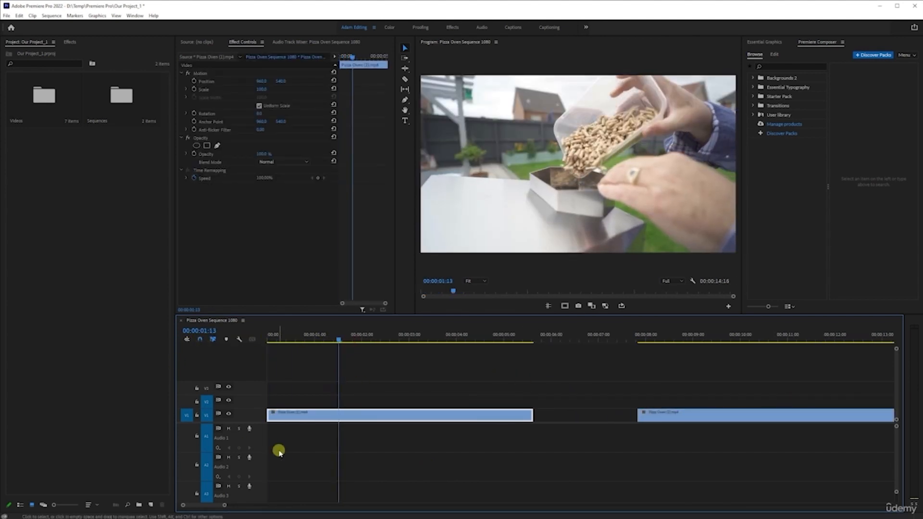
pyautogui.press('space')
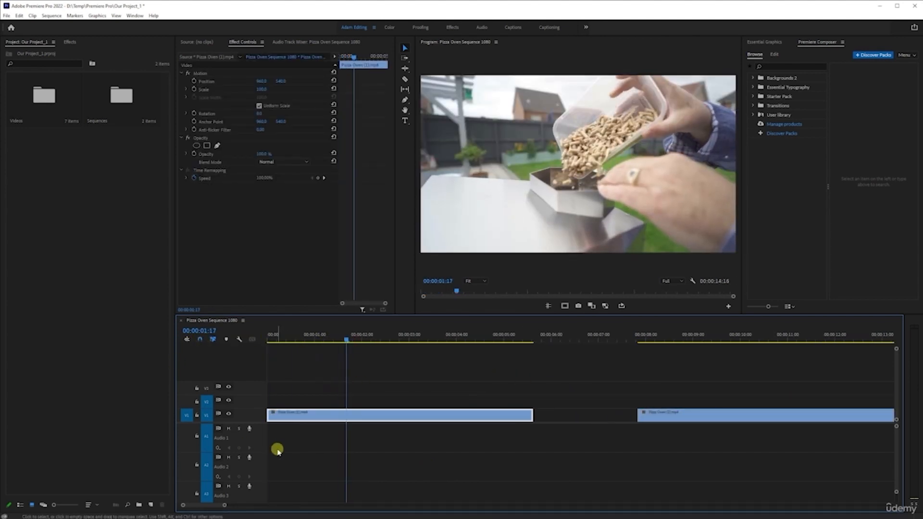
pyautogui.hotkey('ctrl', 'k')
# Step: Try Ripple Trim Previous Edit to Playhead on the second V1 segment at 00:00:04:10 and again at 00:00:03:23, undoing each trim
pyautogui.moveTo(432, 336); pyautogui.dragTo(476, 342)
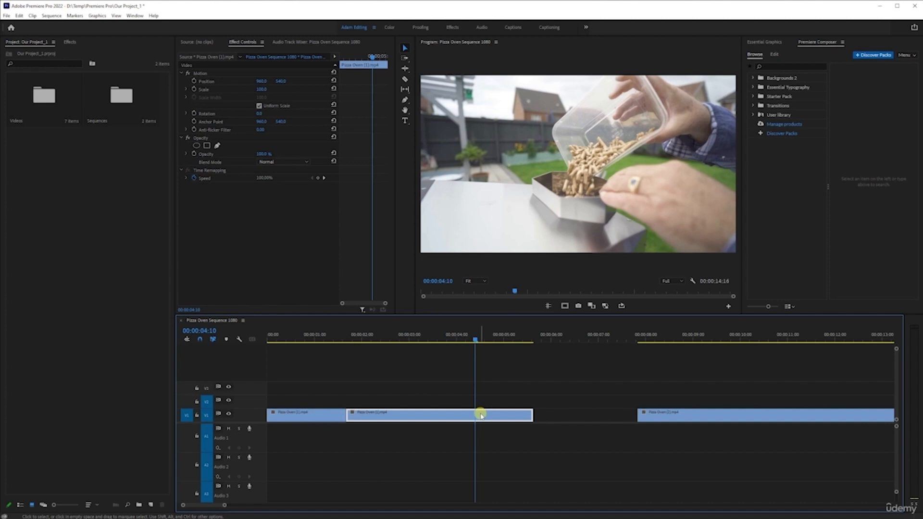
pyautogui.moveTo(482, 416)
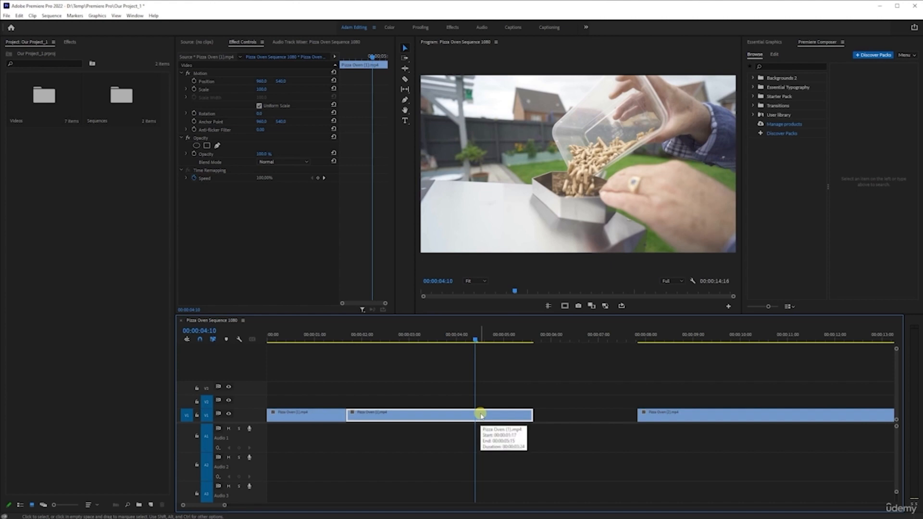
pyautogui.press('q')
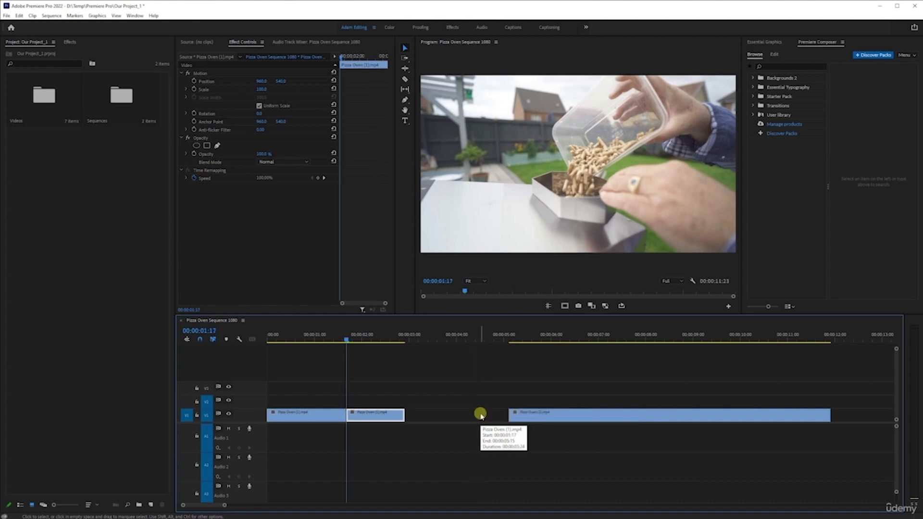
pyautogui.hotkey('ctrl', 'z')
pyautogui.click(452, 337)
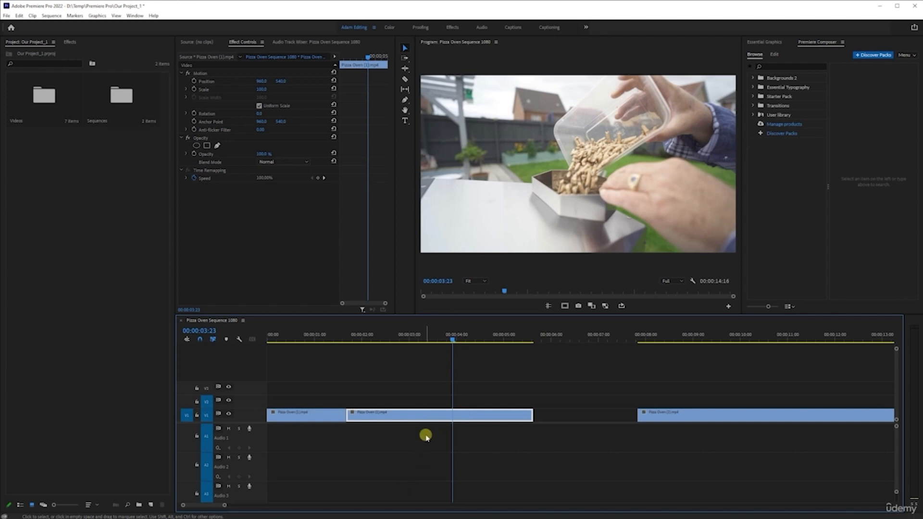
pyautogui.press('q')
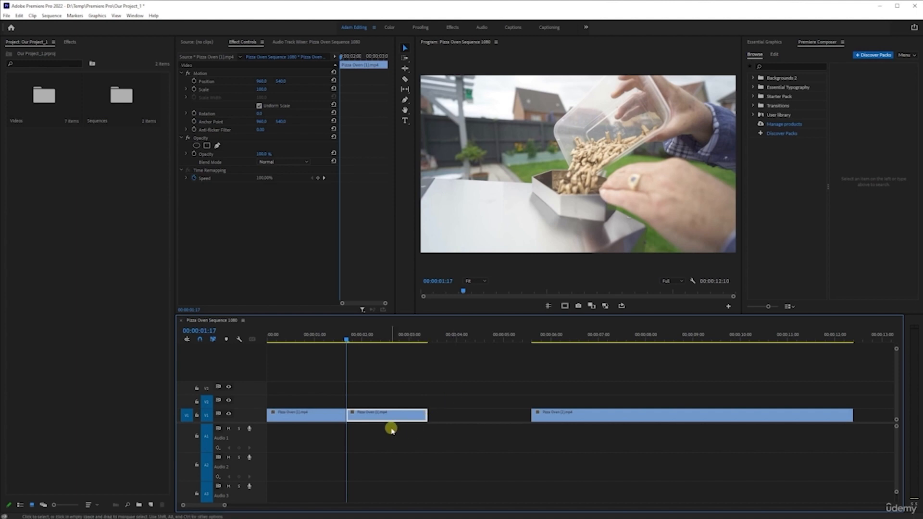
pyautogui.hotkey('ctrl', 'z')
# Step: Try Ripple Trim Next Edit to Playhead on the second V1 segment at 00:00:03:18, and undo the trim
pyautogui.moveTo(400, 330); pyautogui.dragTo(440, 330)
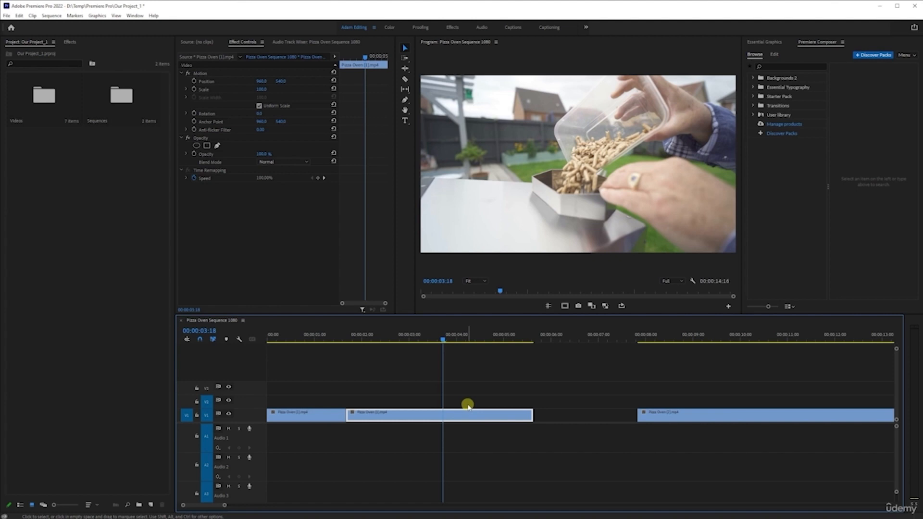
pyautogui.press('w')
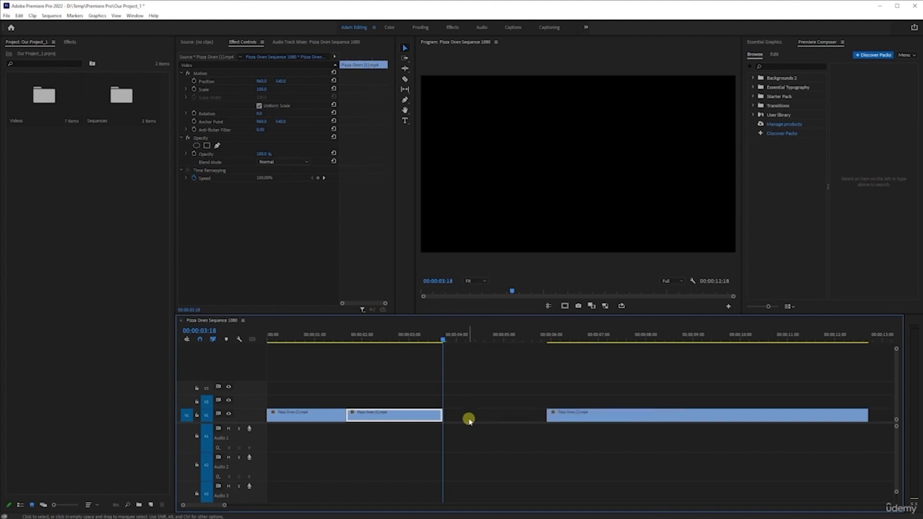
pyautogui.hotkey('ctrl', 'z')
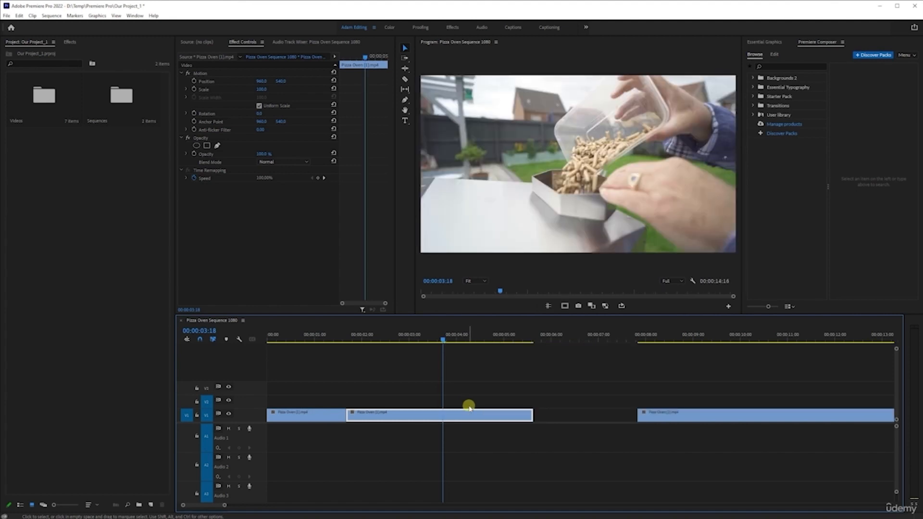
# Step: Undo the split in the first V1 clip
pyautogui.hotkey('ctrl', 'z')
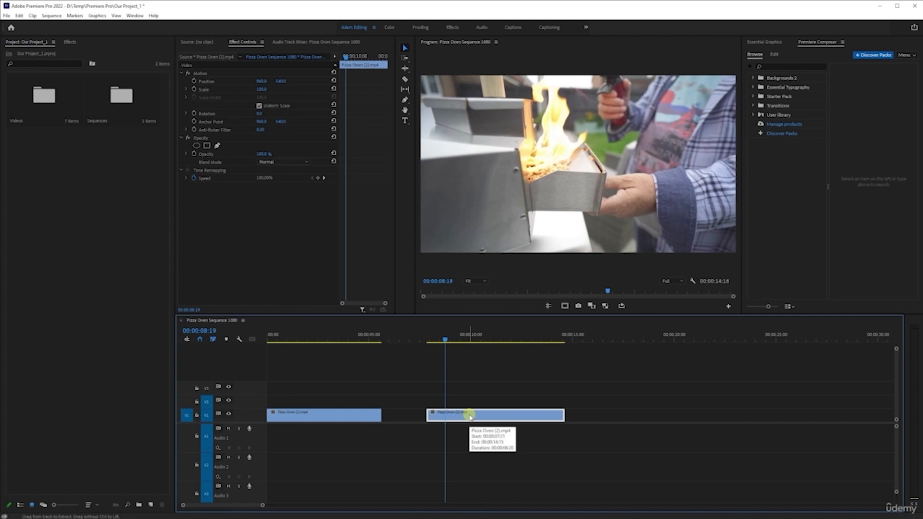
# Step: Paste a copy of the second V1 clip onto V1 at 00:00:14:23, and delete the pasted copy
pyautogui.click(571, 335)
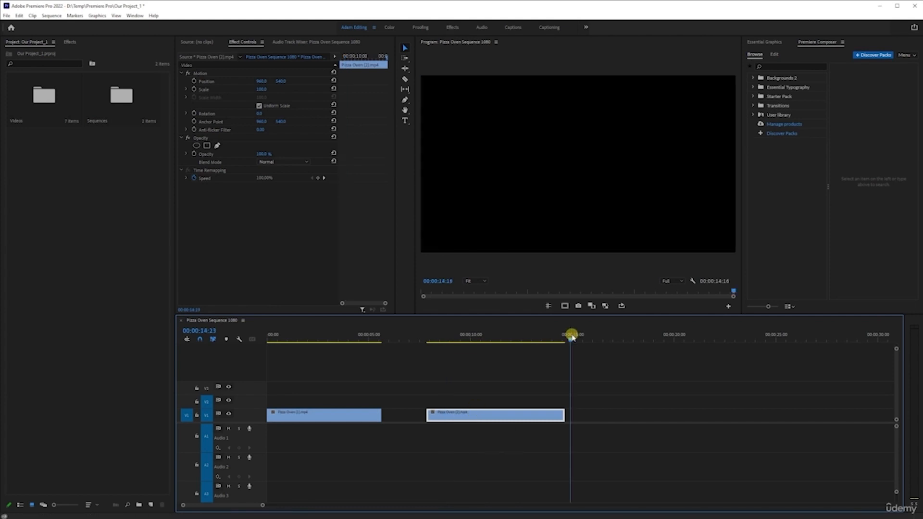
pyautogui.hotkey('ctrl', 'v')
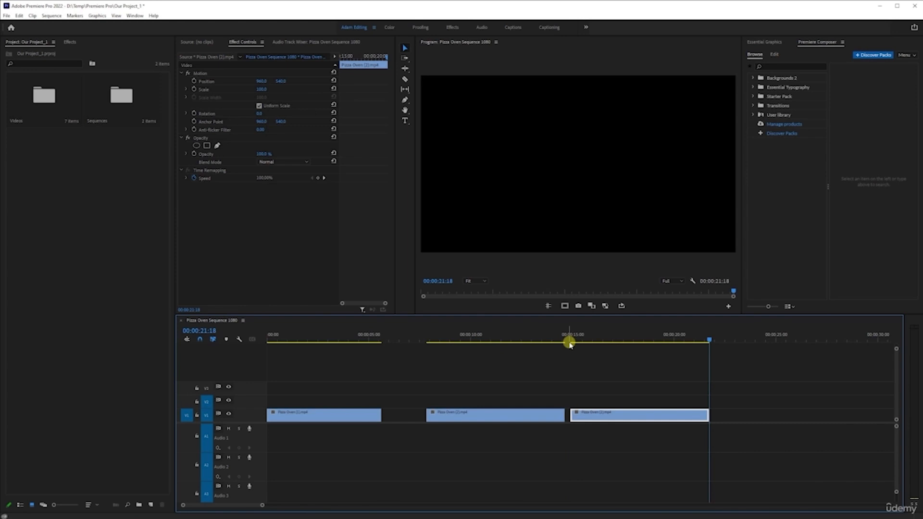
pyautogui.click(479, 335)
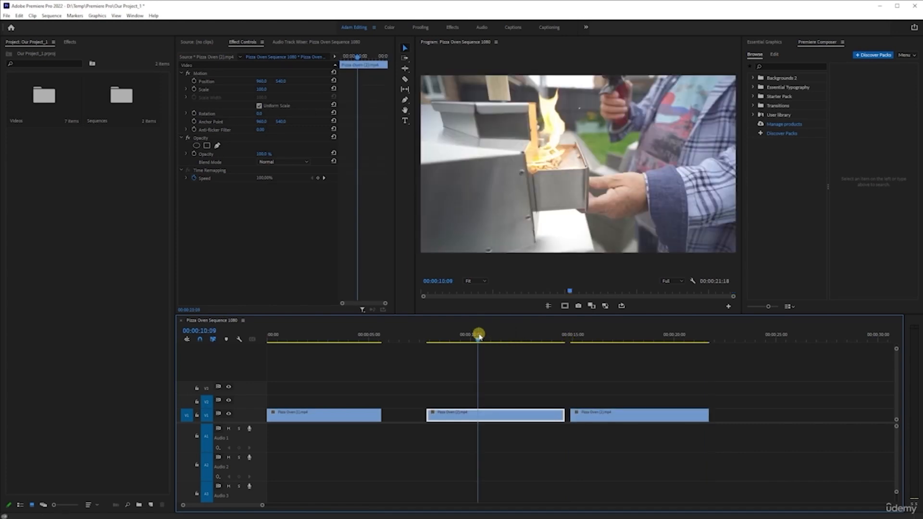
pyautogui.moveTo(478, 336); pyautogui.dragTo(641, 340)
pyautogui.click(593, 394)
pyautogui.press('Delete')
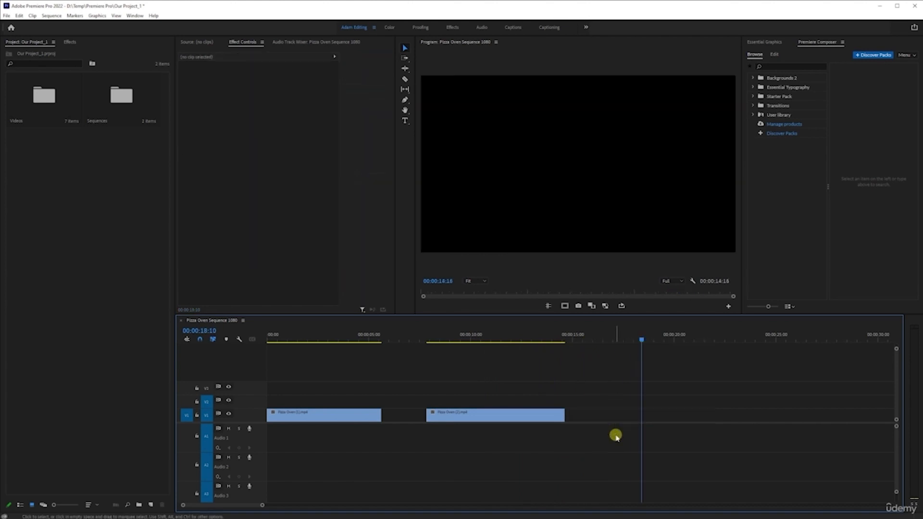
# Step: Duplicate the second V1 clip into the empty space after it, and delete the duplicate
pyautogui.click(457, 335)
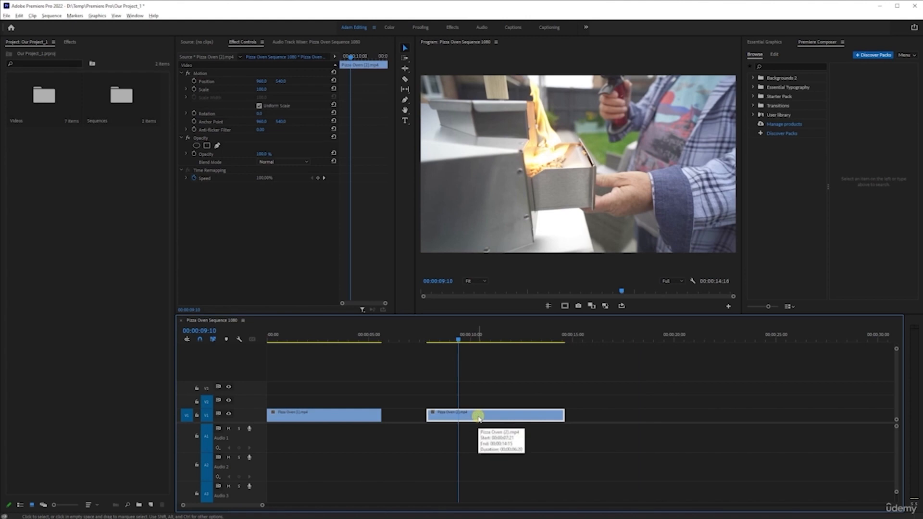
pyautogui.moveTo(479, 417); pyautogui.dragTo(639, 414)
pyautogui.moveTo(607, 335); pyautogui.dragTo(607, 355)
pyautogui.moveTo(625, 387); pyautogui.dragTo(651, 437)
pyautogui.press('Delete')
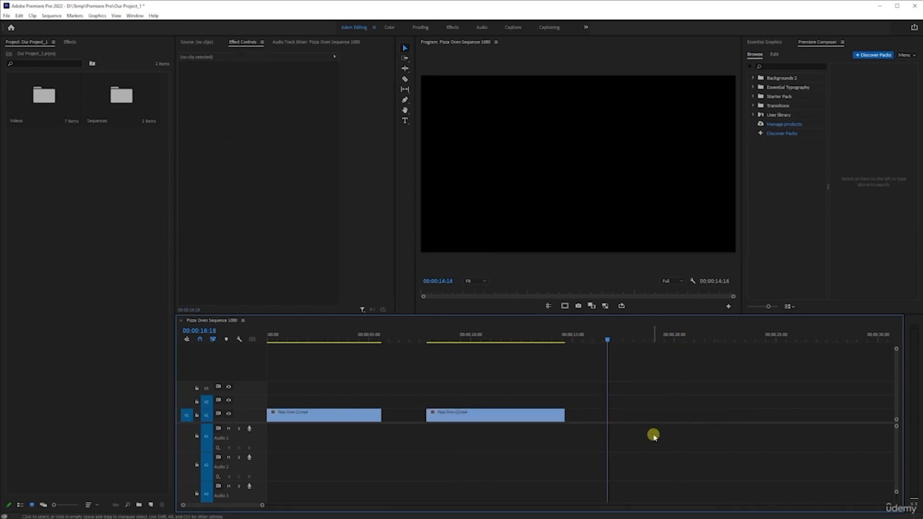
# Step: Try stacking duplicates of the second V1 clip directly above it on V2, V3 and V4, and undo the duplicates
pyautogui.click(523, 335)
pyautogui.moveTo(469, 414); pyautogui.dragTo(478, 377)
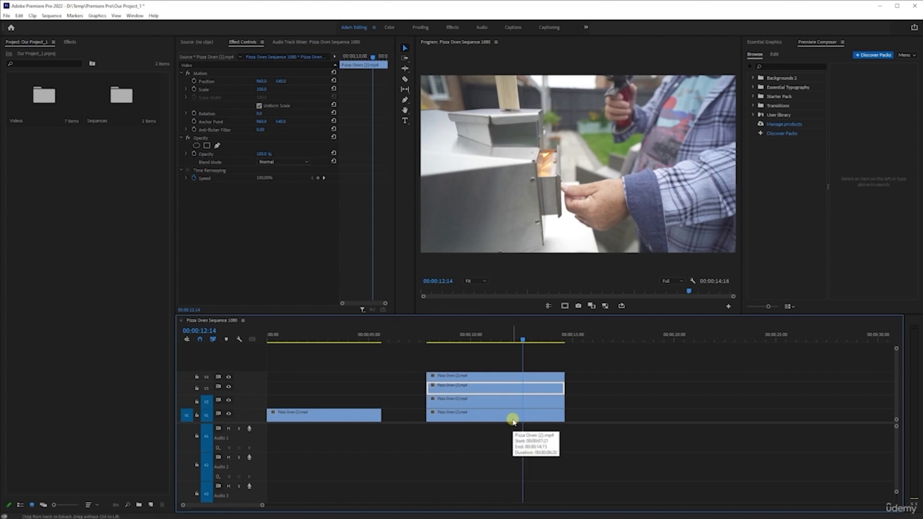
pyautogui.hotkey('ctrl', 'z')
pyautogui.hotkey('ctrl', 'z')
pyautogui.hotkey('ctrl', 'z')
pyautogui.press('-')
pyautogui.press('-')
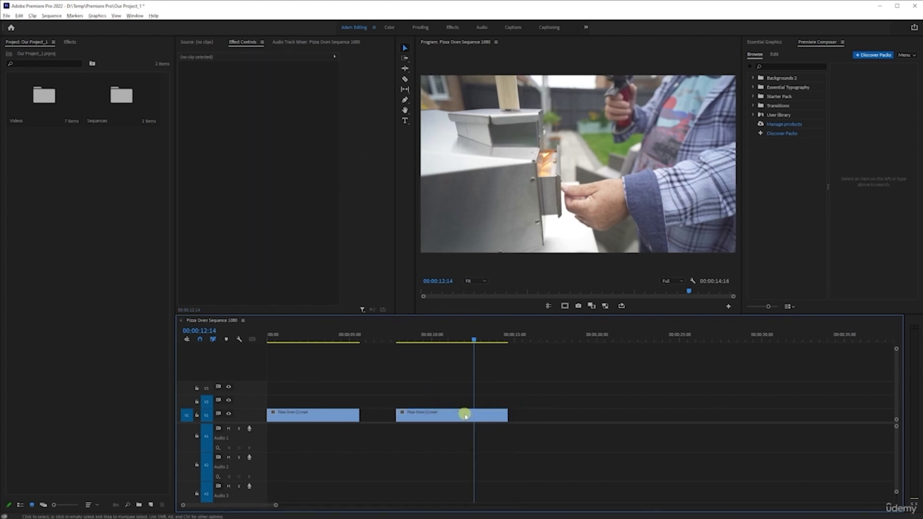
# Step: Place the playhead at the start of the second V1 clip, at 00:00:07:21
pyautogui.click(381, 338)
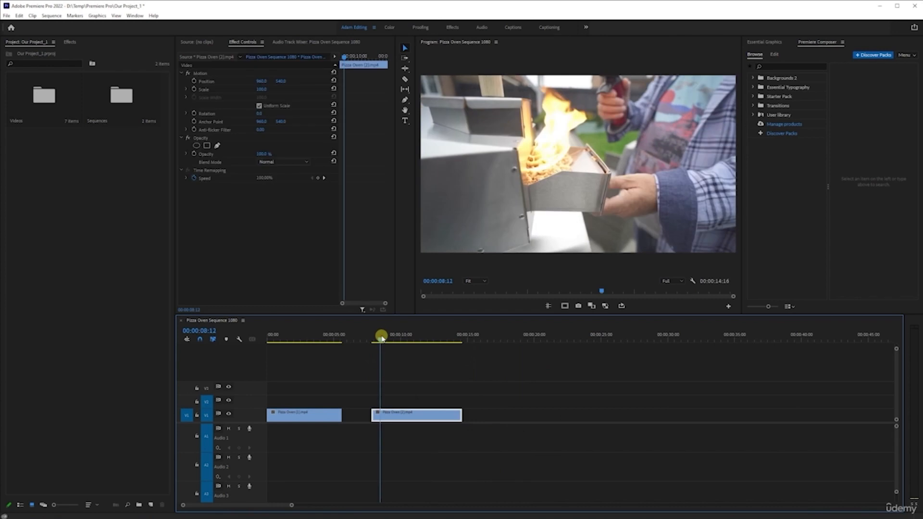
pyautogui.moveTo(382, 341)
pyautogui.mouseDown()
pyautogui.moveTo(439, 341)
pyautogui.moveTo(388, 347)
pyautogui.mouseUp()
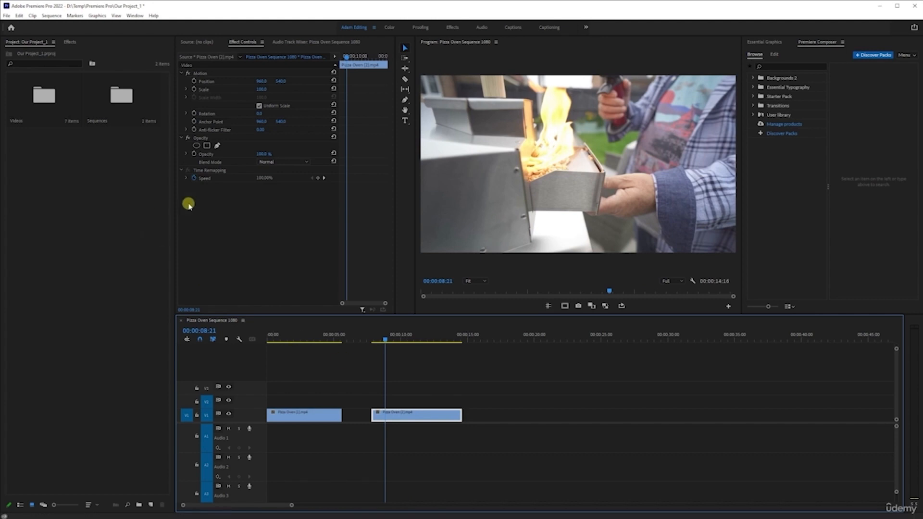
pyautogui.scroll(-2, 375, 386)
pyautogui.scroll(5, 373, 384)
pyautogui.scroll(4, 371, 383)
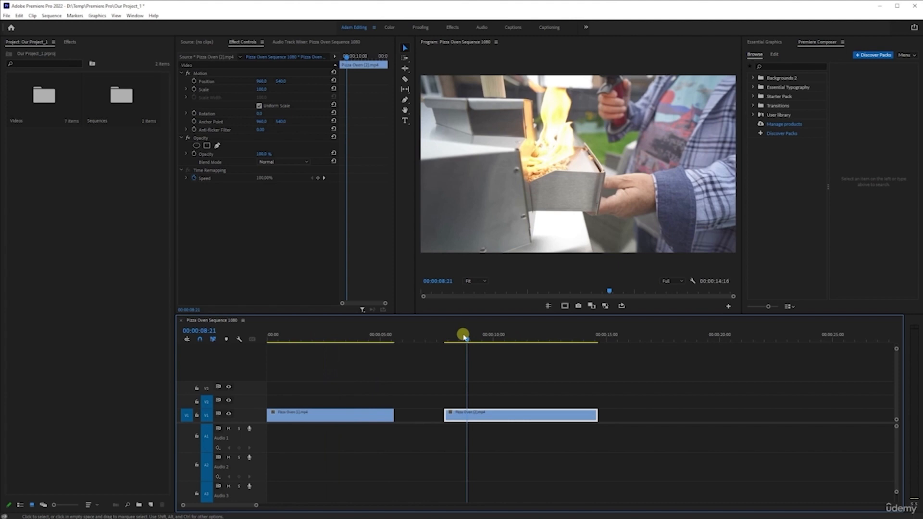
pyautogui.click(446, 336)
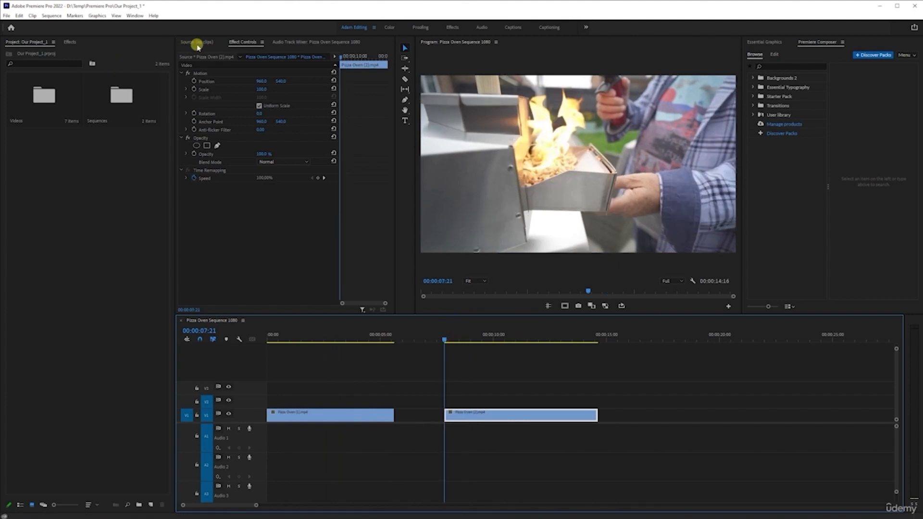
# Step: Reveal the second V1 clip's source in the Videos bin and open it in the Source Monitor
pyautogui.click(199, 42)
pyautogui.doubleClick(44, 96)
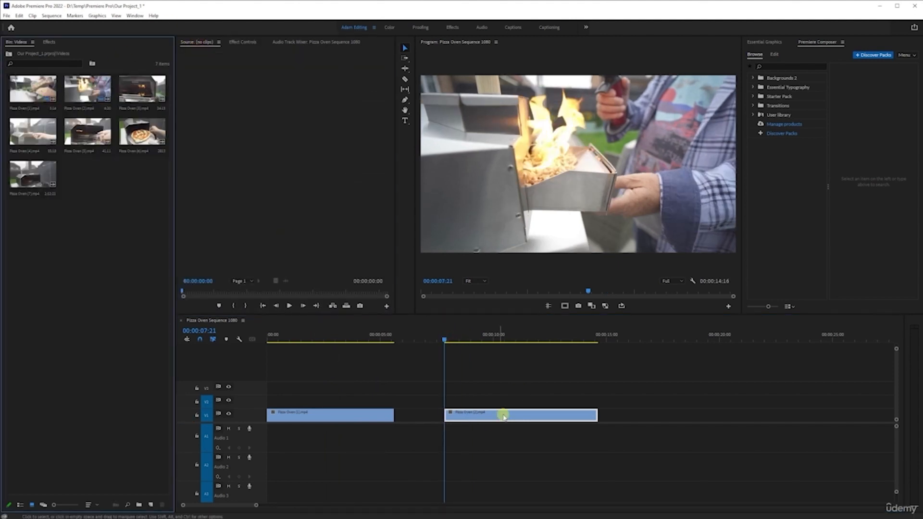
pyautogui.click(475, 414)
pyautogui.rightClick(476, 415)
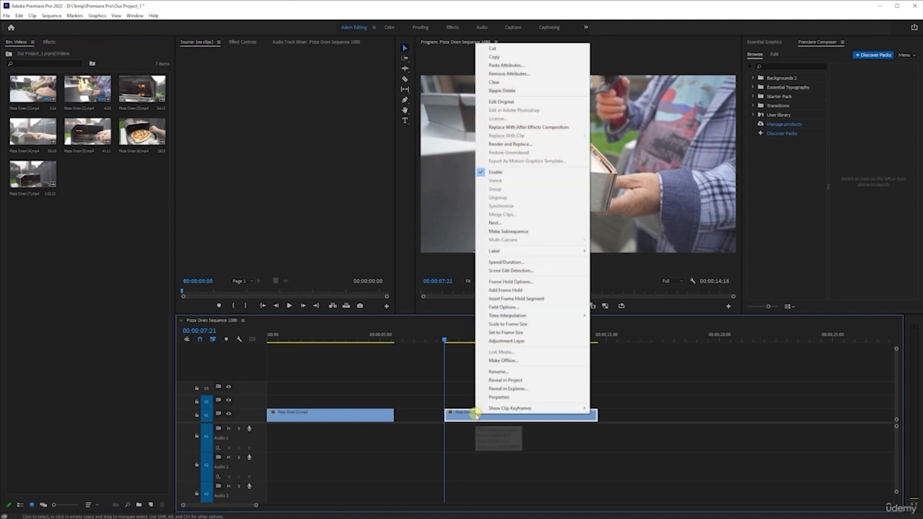
pyautogui.click(516, 380)
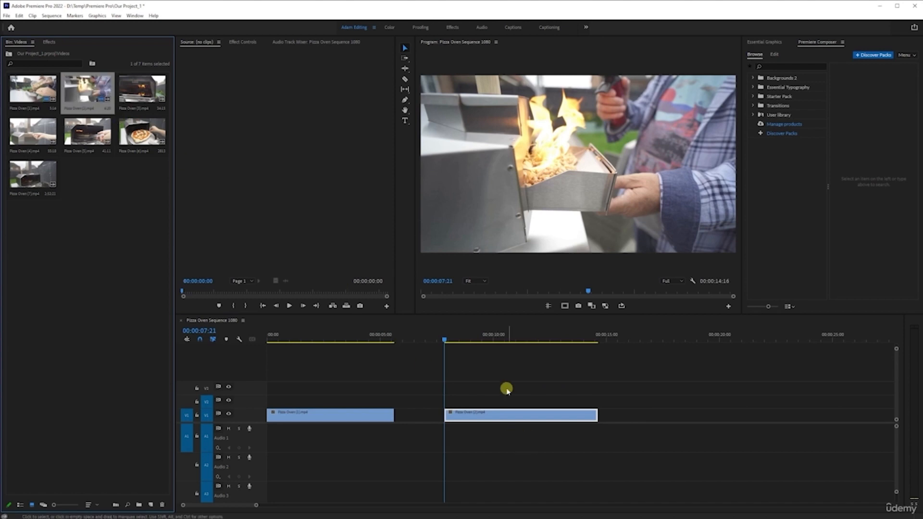
pyautogui.doubleClick(86, 101)
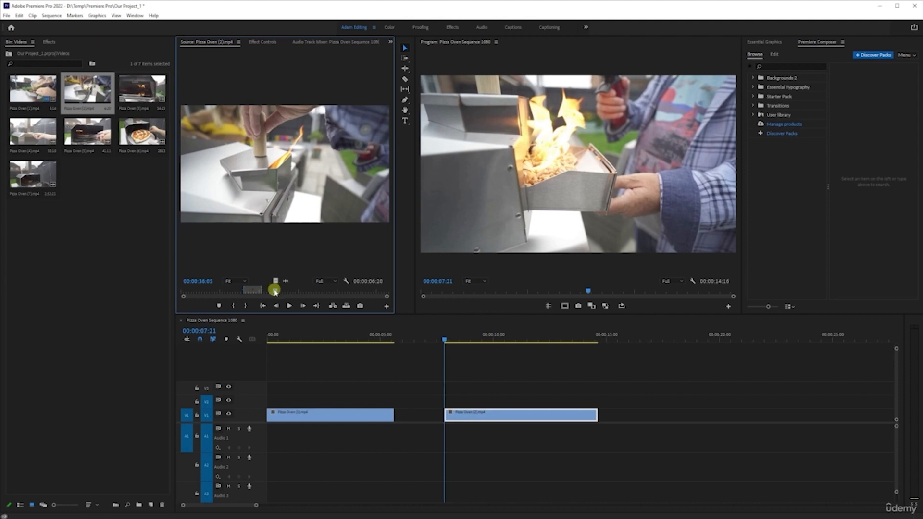
# Step: Review the source clip's marked range by playing from its In point and going to its Out point
pyautogui.click(253, 291)
pyautogui.click(260, 306)
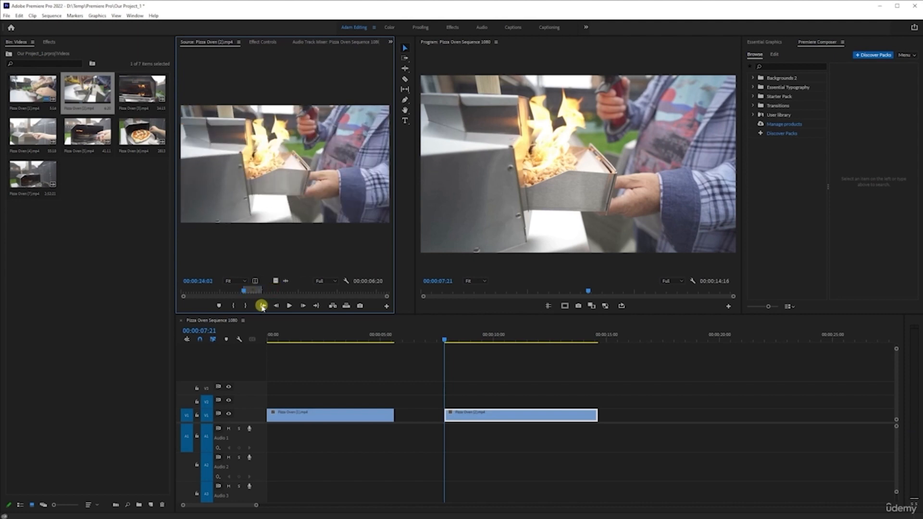
pyautogui.press('space')
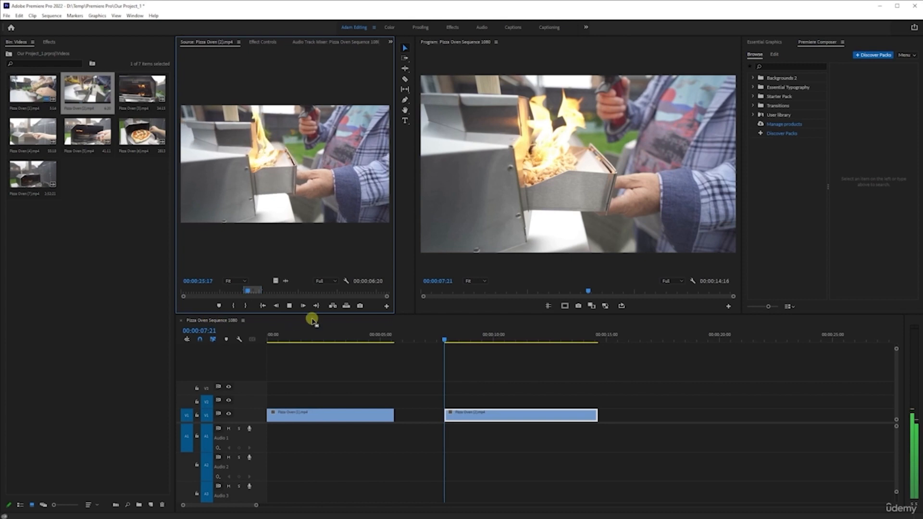
pyautogui.click(315, 304)
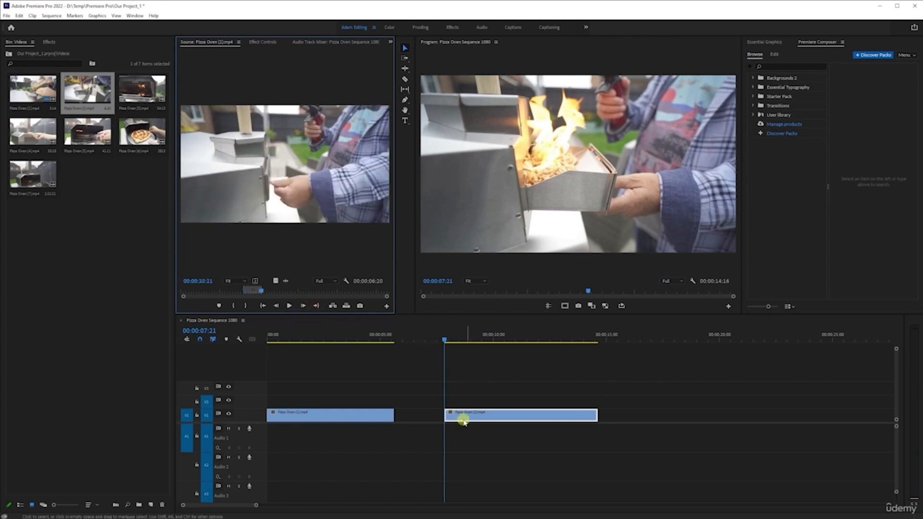
pyautogui.moveTo(276, 281); pyautogui.dragTo(244, 171)
# Step: Clear the source clip's In and Out points and mark a new range from 00:00:39:06 to 00:00:44:13
pyautogui.moveTo(260, 291); pyautogui.dragTo(283, 291)
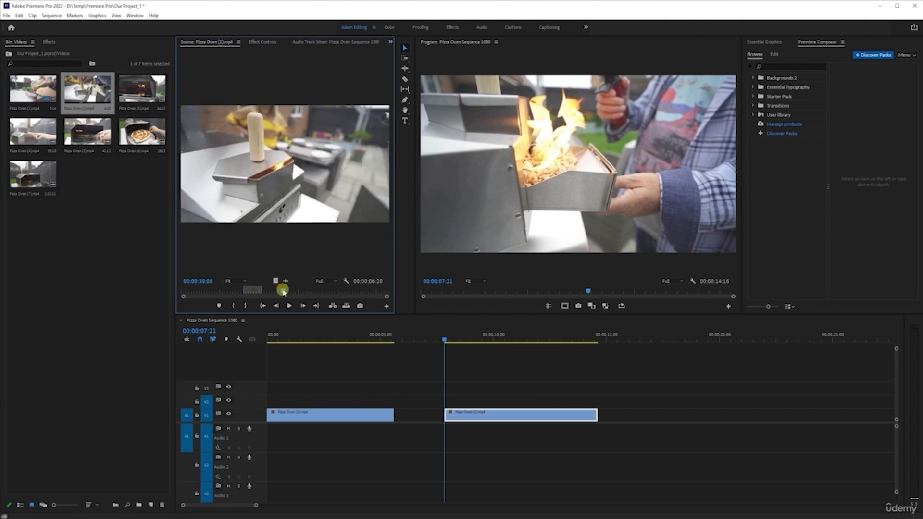
pyautogui.rightClick(250, 291)
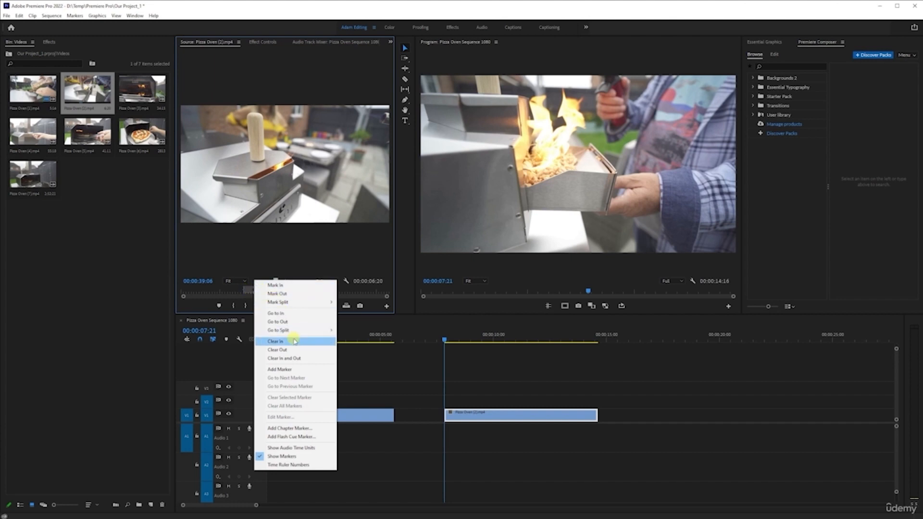
pyautogui.click(294, 358)
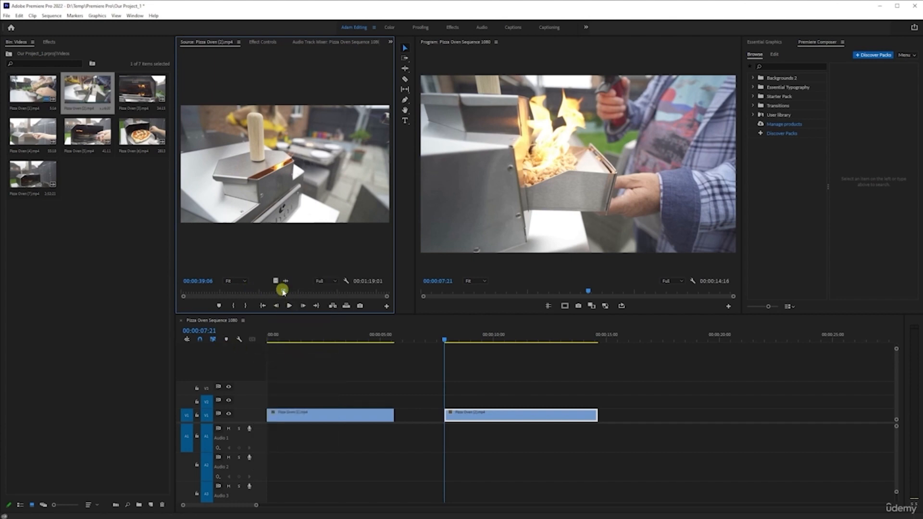
pyautogui.press('i')
pyautogui.moveTo(282, 292); pyautogui.dragTo(296, 292)
pyautogui.press('o')
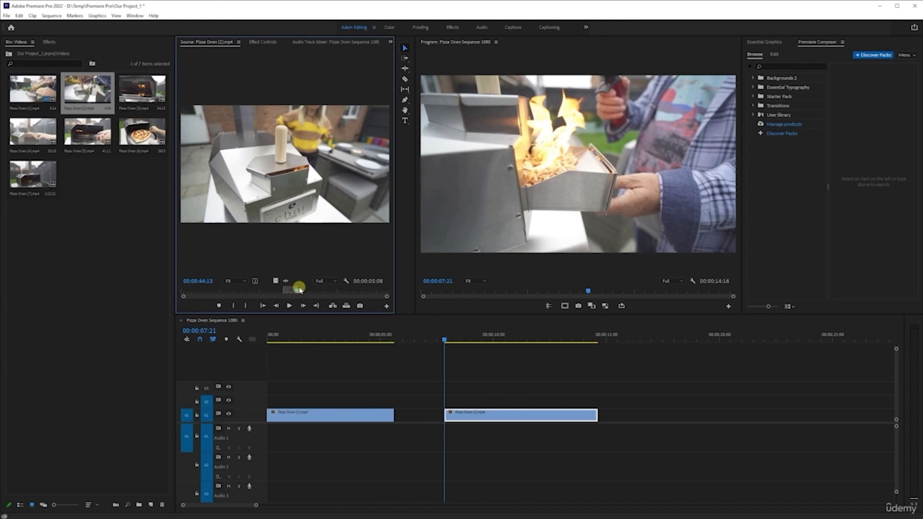
# Step: Replace the second V1 clip with video only from the Source Monitor, and save the project
pyautogui.moveTo(275, 282); pyautogui.dragTo(448, 408)
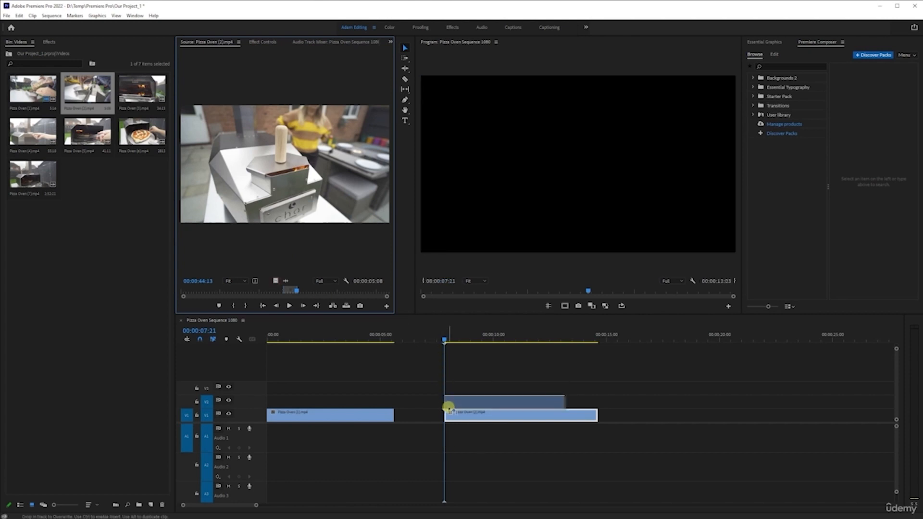
pyautogui.moveTo(449, 407); pyautogui.dragTo(448, 408)
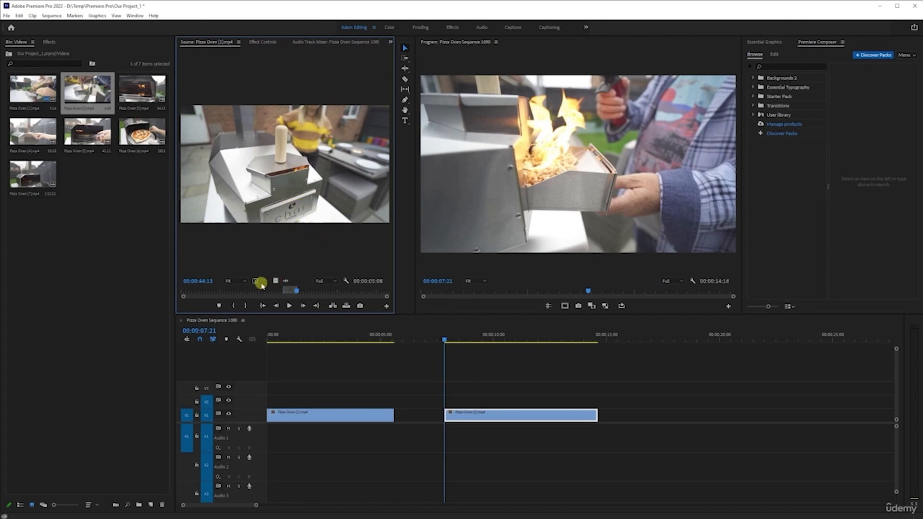
pyautogui.moveTo(274, 279); pyautogui.dragTo(458, 414)
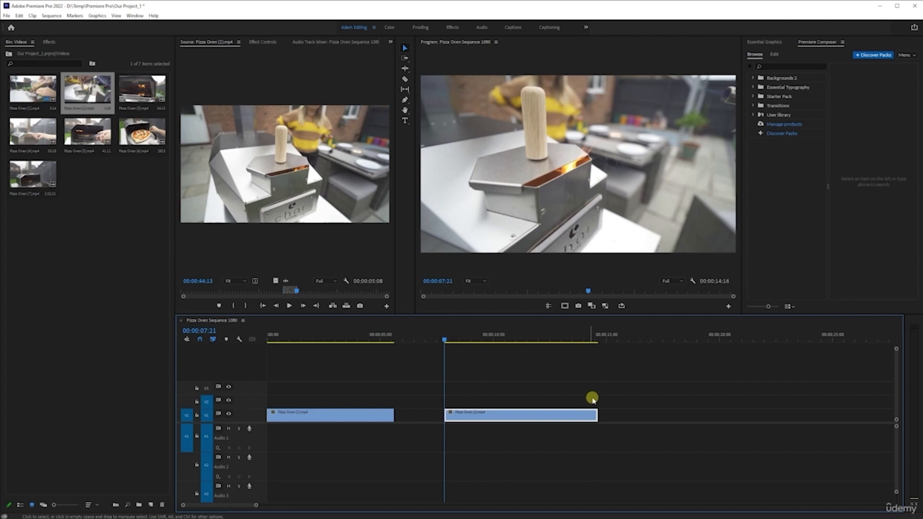
pyautogui.hotkey('ctrl', 's')
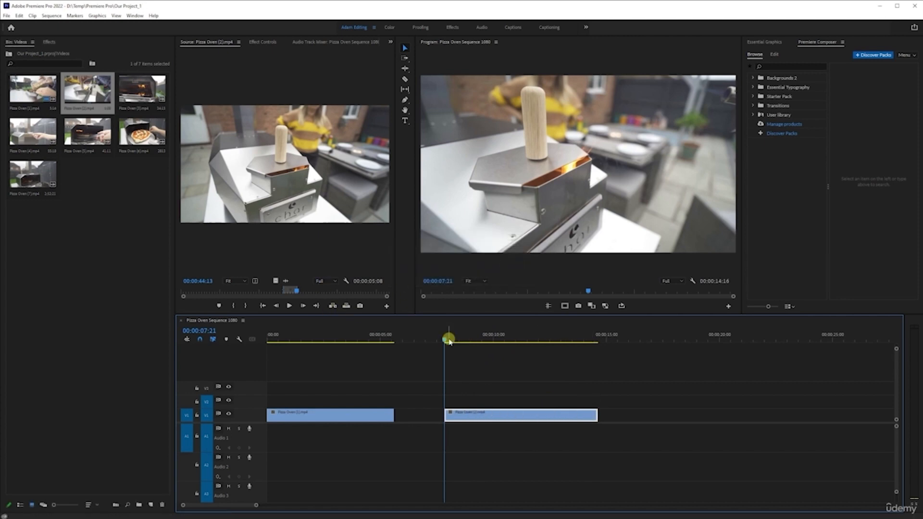
# Step: Scrub through the replaced V1 clip to check its footage, and undo the replacement
pyautogui.moveTo(446, 339); pyautogui.dragTo(598, 339)
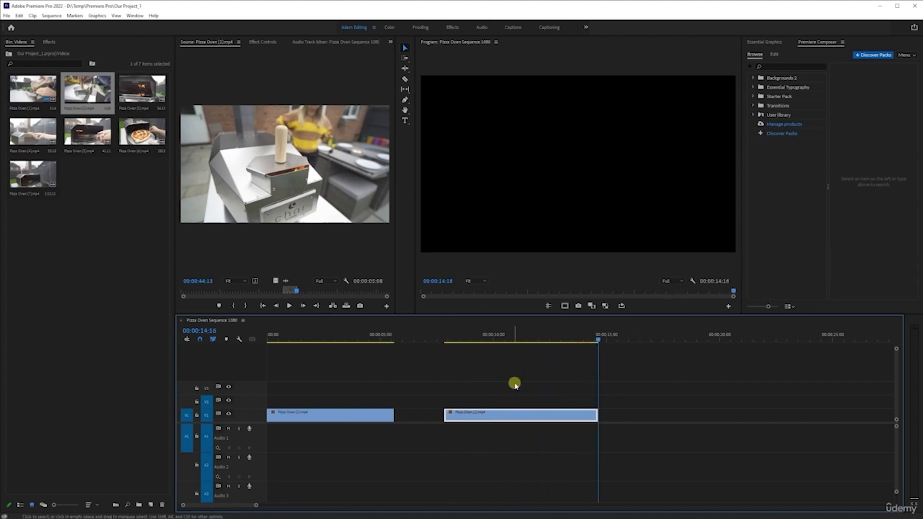
pyautogui.click(473, 338)
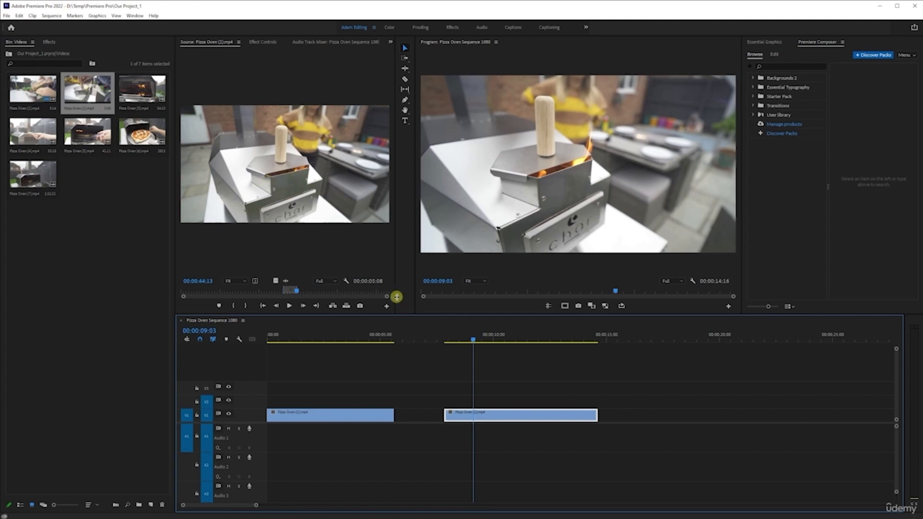
pyautogui.click(443, 337)
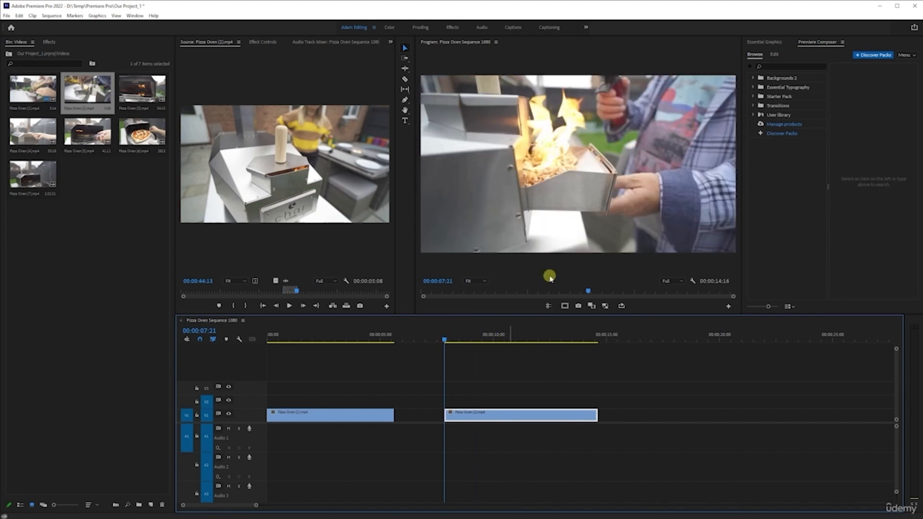
# Step: Select the empty gap between the two V1 clips, and clear the selection
pyautogui.press('-')
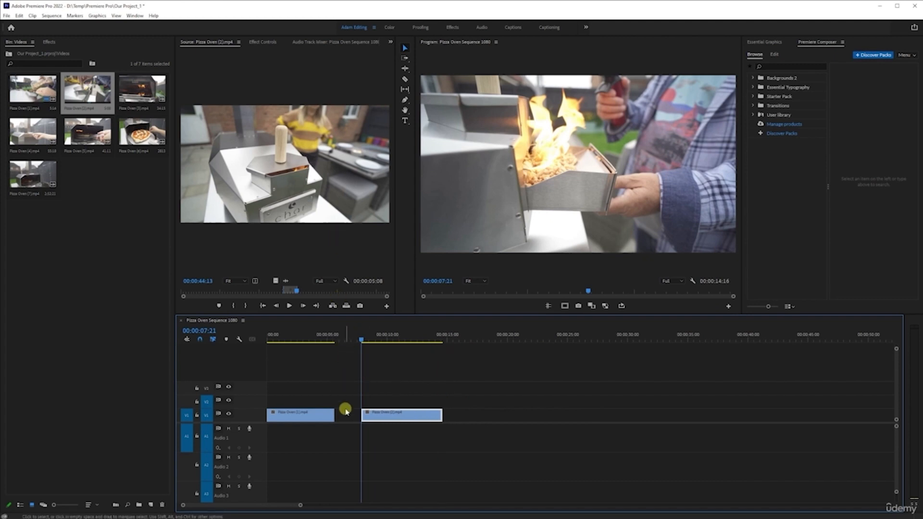
pyautogui.click(345, 414)
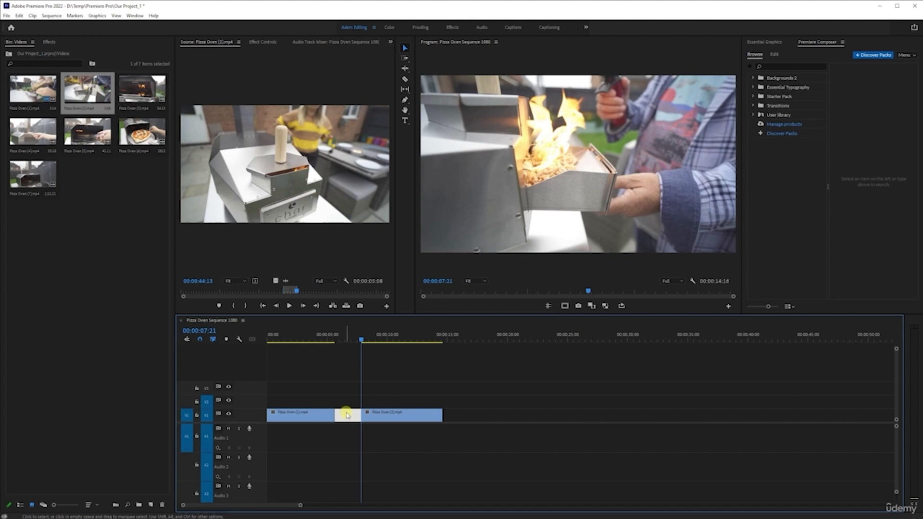
pyautogui.click(397, 399)
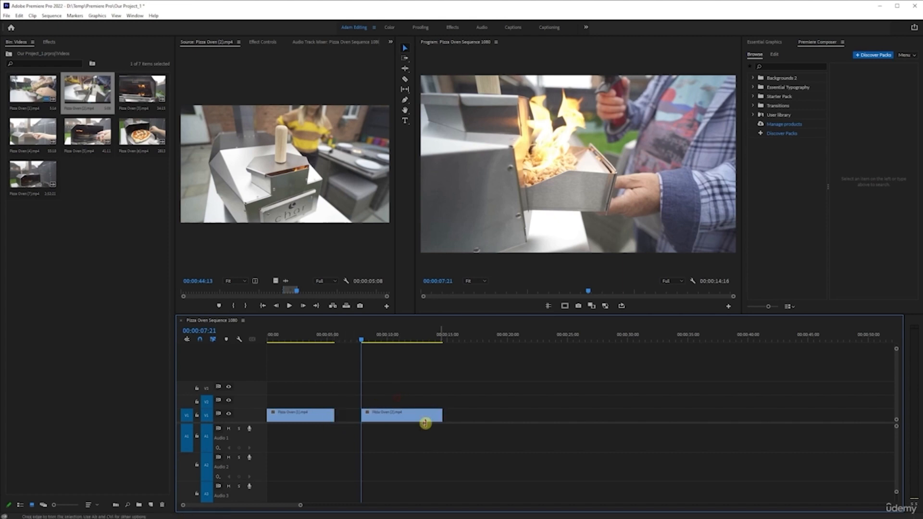
pyautogui.press('=')
pyautogui.press('=')
pyautogui.press('=')
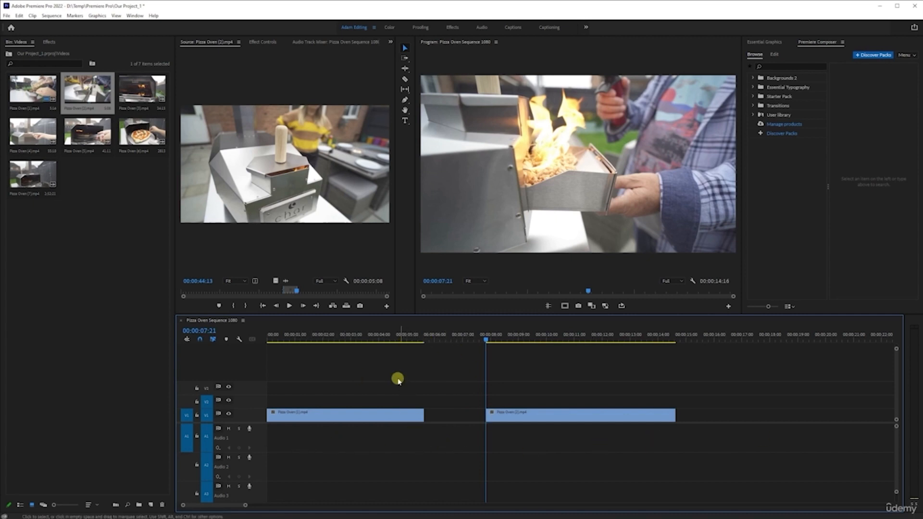
# Step: Scrub through the gap and the second V1 clip, and move that clip flush against the end of the first clip
pyautogui.click(295, 335)
pyautogui.moveTo(299, 335); pyautogui.dragTo(532, 359)
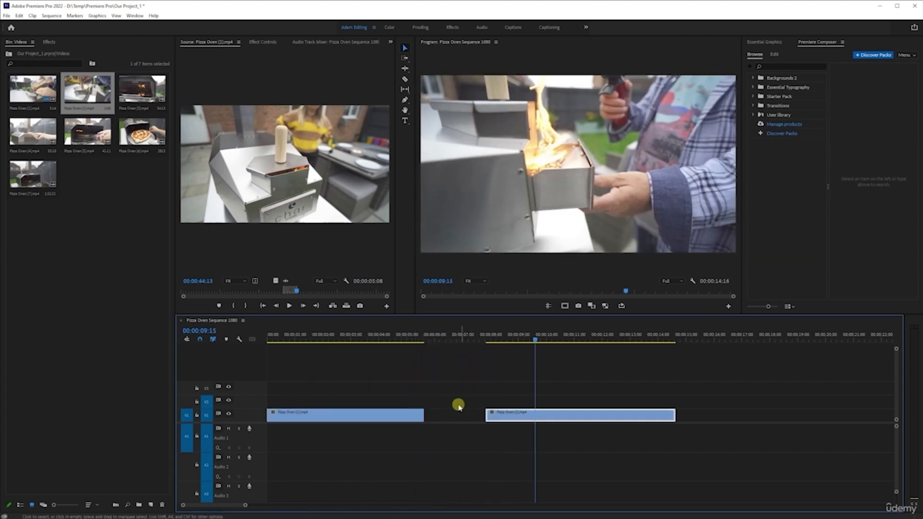
pyautogui.moveTo(483, 334); pyautogui.dragTo(419, 362)
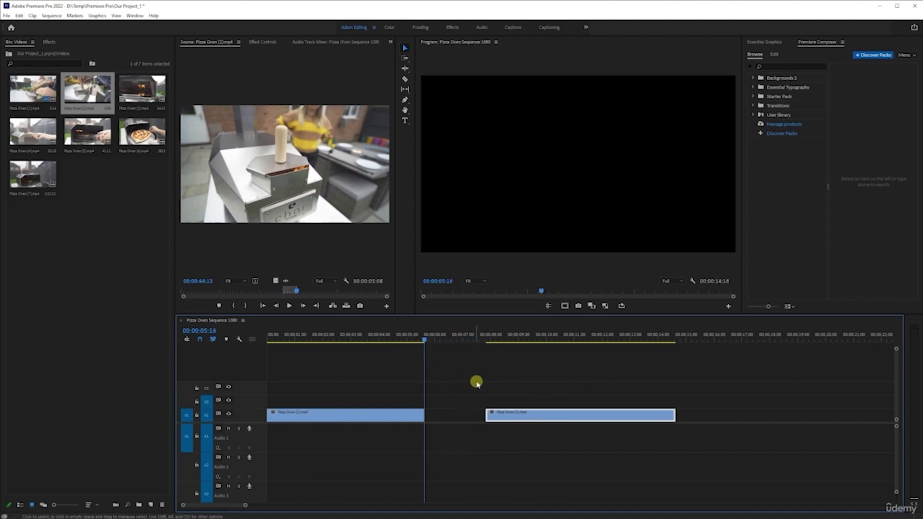
pyautogui.moveTo(425, 344); pyautogui.dragTo(550, 353)
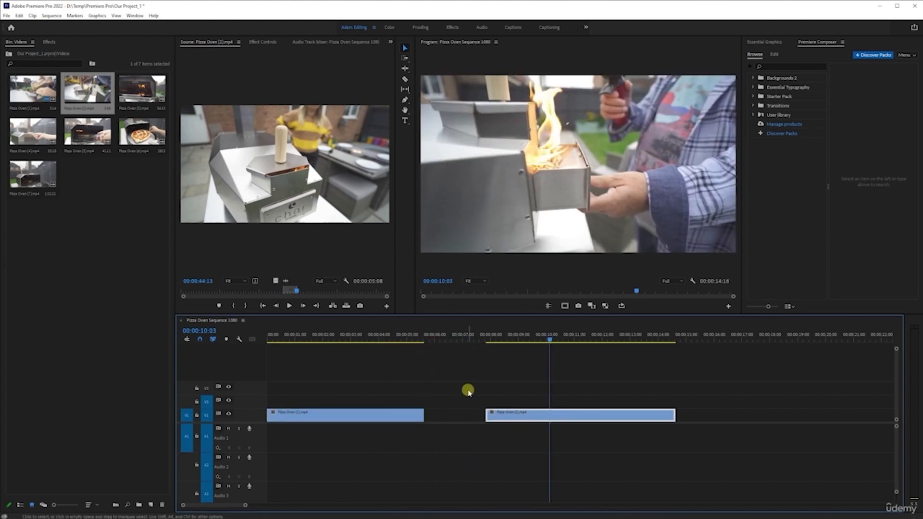
pyautogui.moveTo(527, 417); pyautogui.dragTo(466, 416)
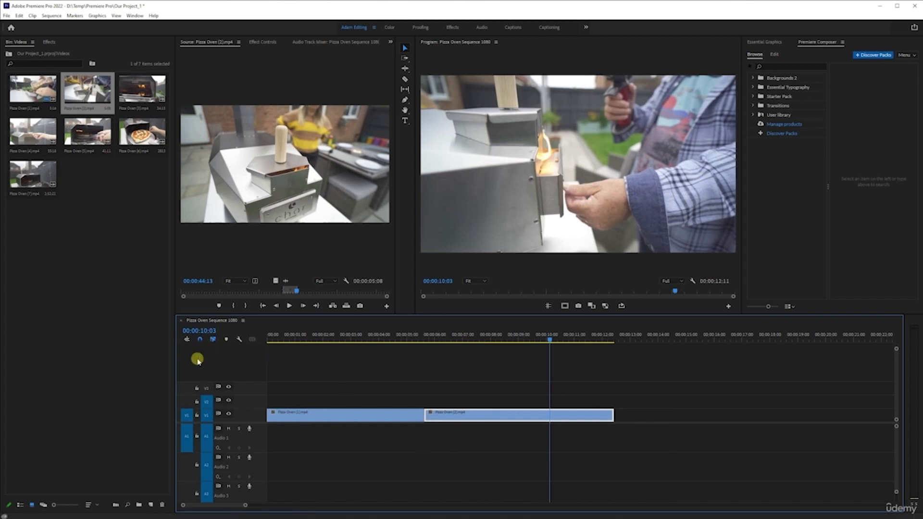
pyautogui.click(200, 340)
# Step: Pull the second V1 clip away from the first, and ripple delete the gap between them
pyautogui.moveTo(499, 413); pyautogui.dragTo(579, 416)
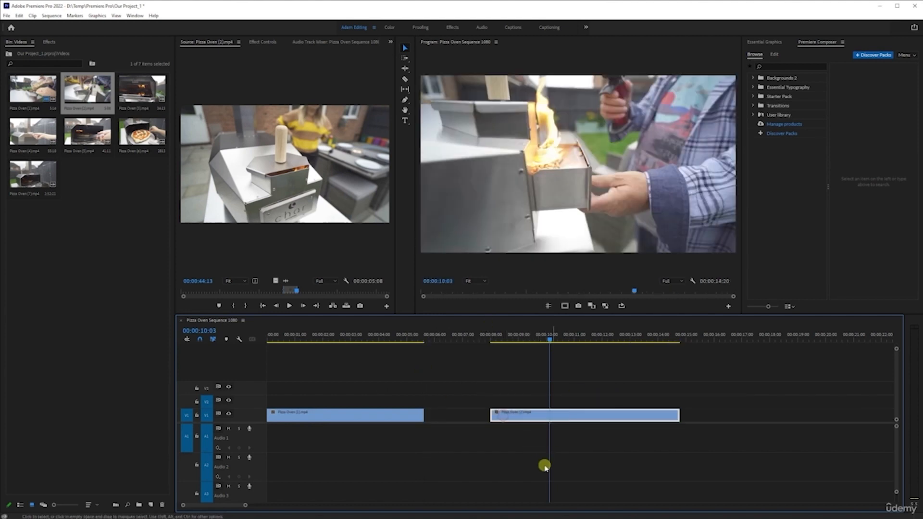
pyautogui.click(457, 422)
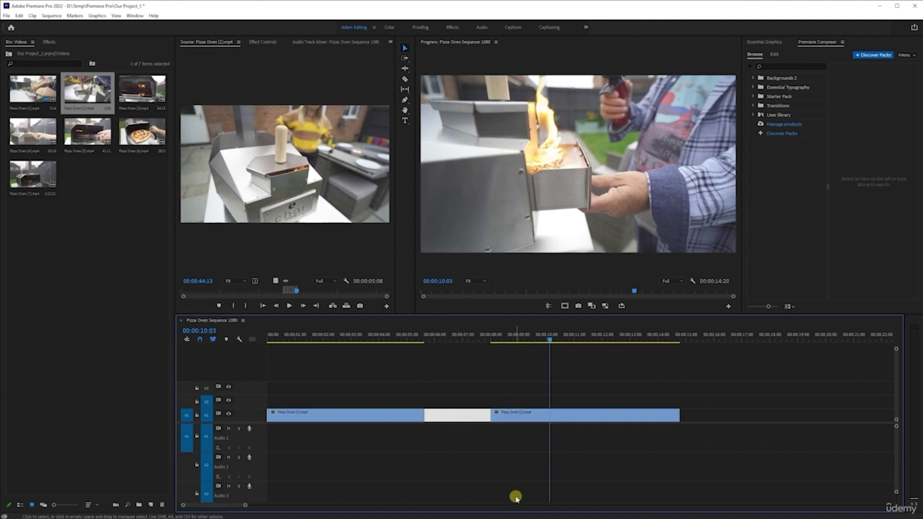
pyautogui.press('Delete')
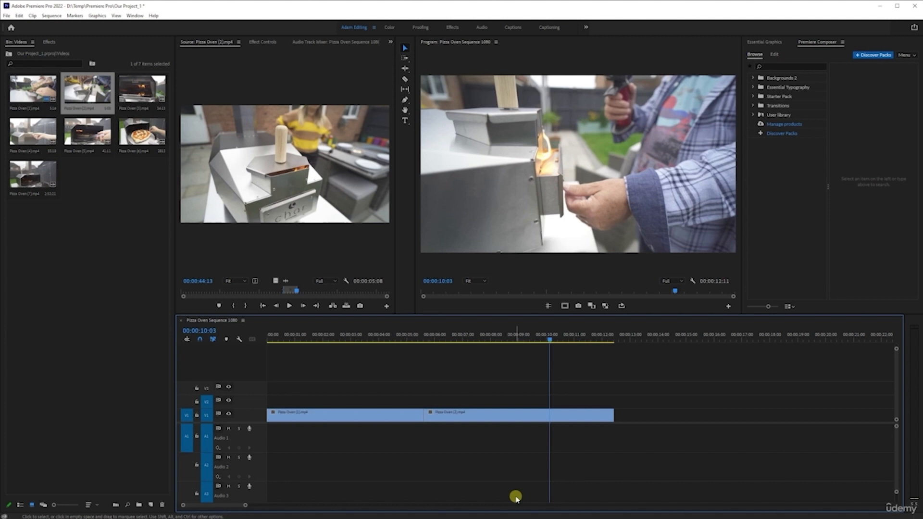
# Step: Move the second clip up to V2 and back down to V1 leaving a gap, and ripple delete that gap
pyautogui.moveTo(506, 412); pyautogui.dragTo(471, 404)
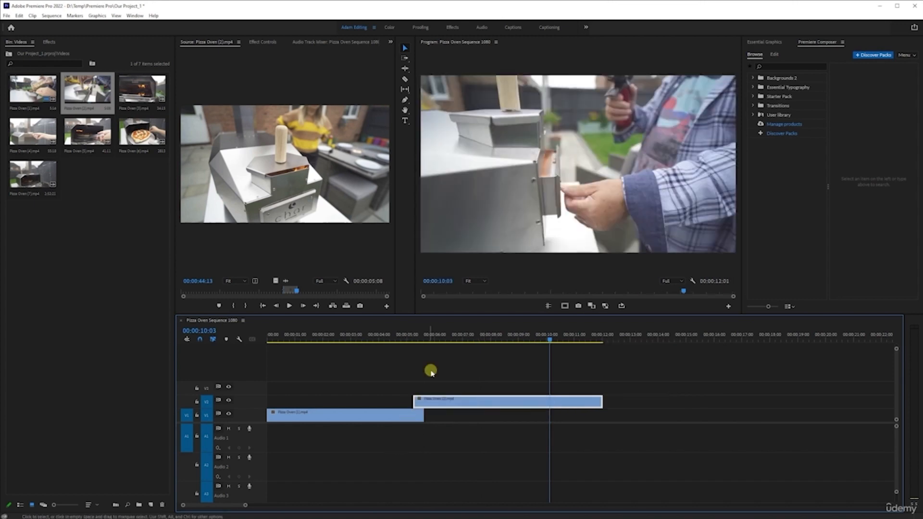
pyautogui.moveTo(454, 399); pyautogui.dragTo(557, 416)
pyautogui.click(488, 417)
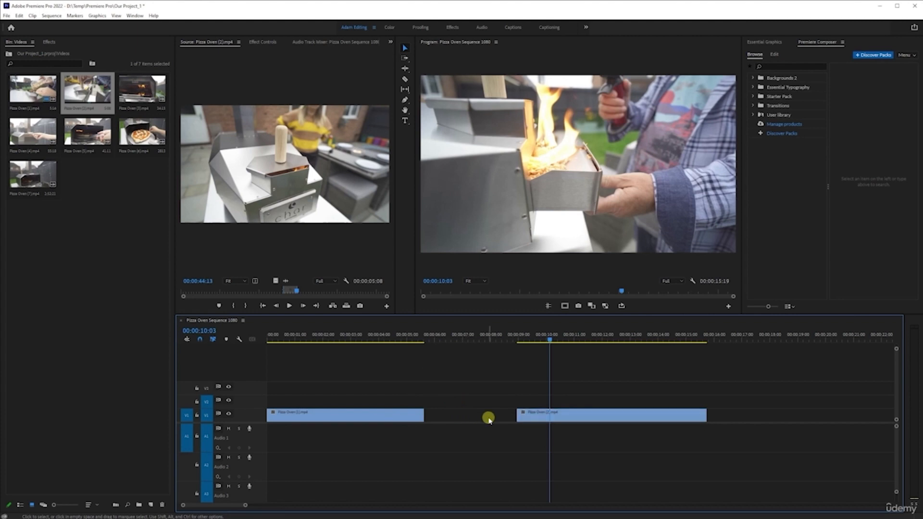
pyautogui.press('Delete')
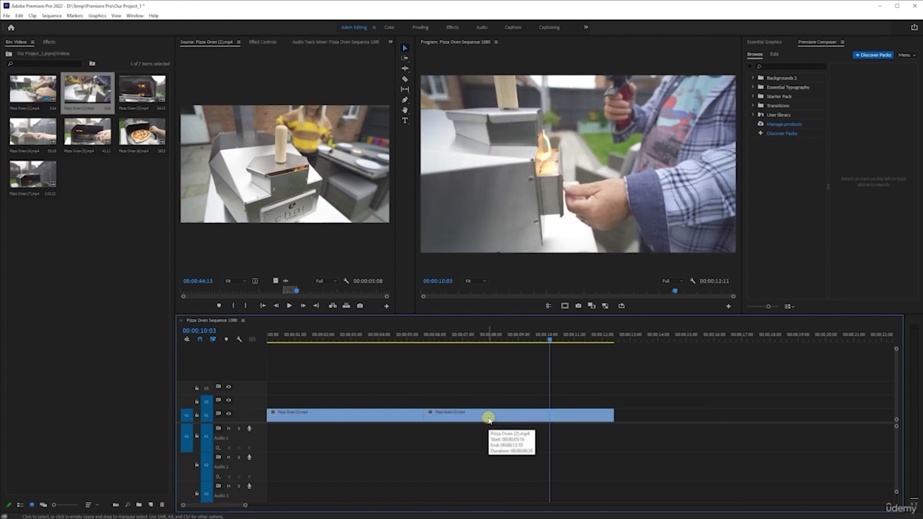
# Step: Play the sequence through the cut between the two V1 clips
pyautogui.click(400, 336)
pyautogui.press('space')
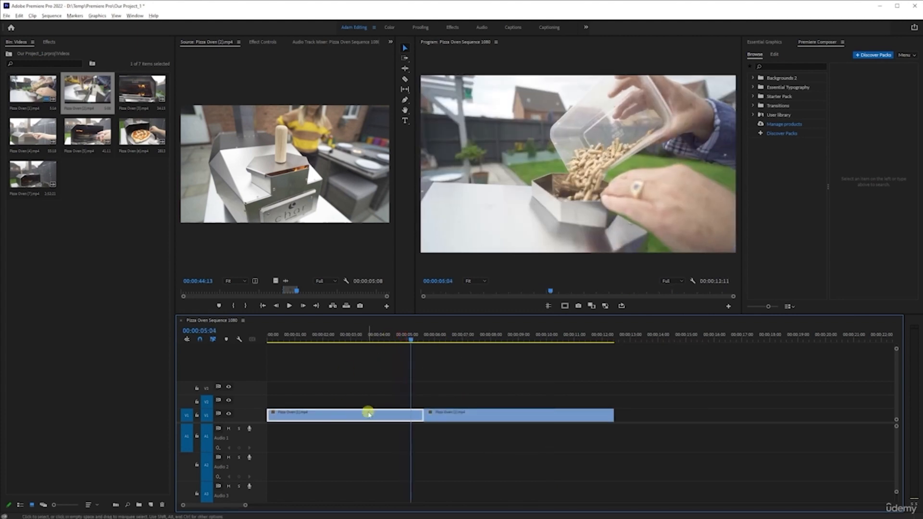
pyautogui.scroll(2, 368, 418)
pyautogui.scroll(-2, 511, 390)
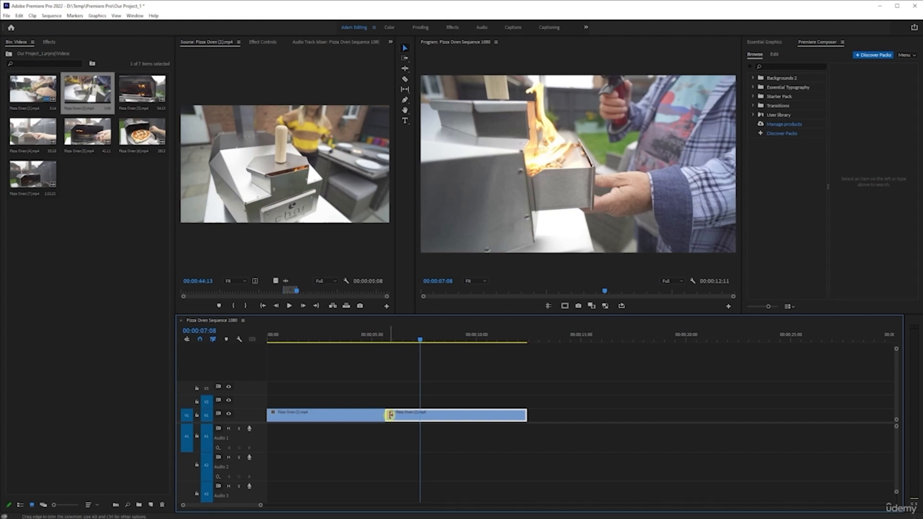
# Step: Try extending the second V1 clip's end to 00:00:18:04, and undo the trimming
pyautogui.click(380, 400)
pyautogui.moveTo(526, 414); pyautogui.dragTo(646, 437)
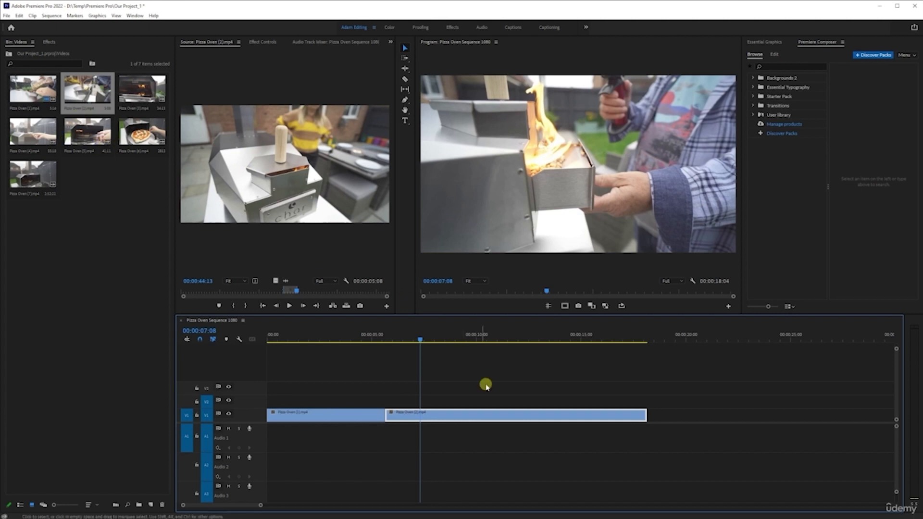
pyautogui.moveTo(647, 412); pyautogui.dragTo(561, 441)
pyautogui.hotkey('ctrl', 'z')
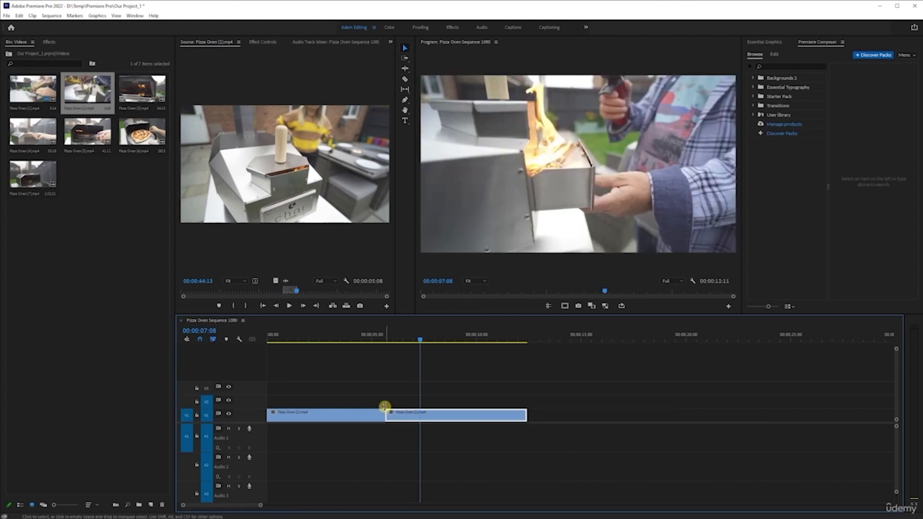
# Step: Place the playhead at 00:00:03:23, and browse the Transition and Video categories of the video effects
pyautogui.moveTo(383, 334); pyautogui.dragTo(349, 342)
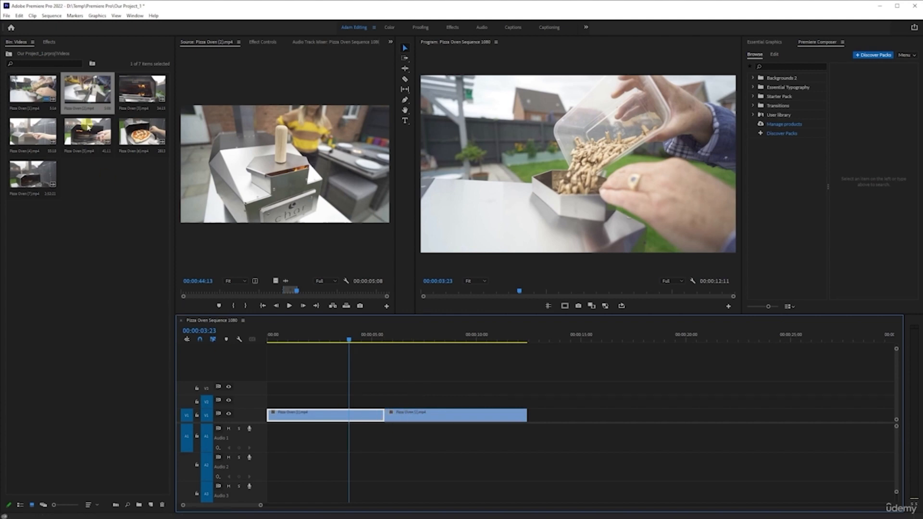
pyautogui.click(48, 42)
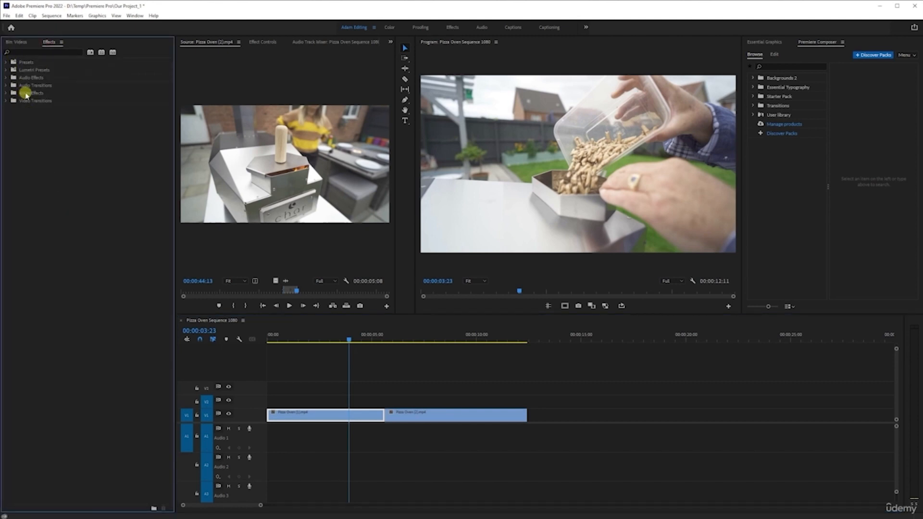
pyautogui.click(6, 94)
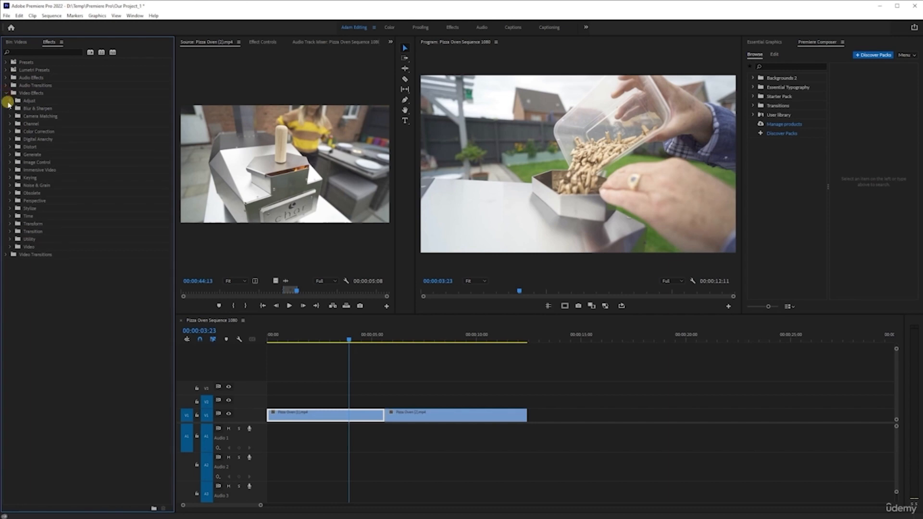
pyautogui.click(10, 231)
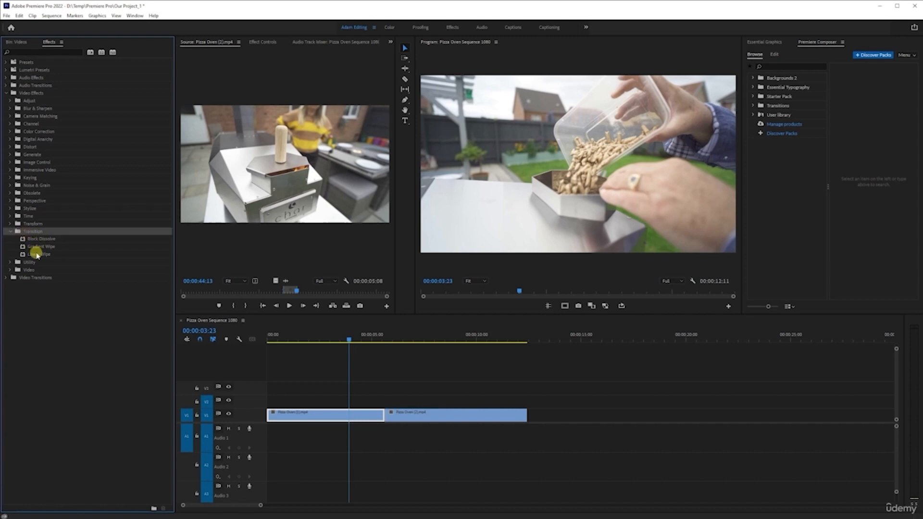
pyautogui.click(29, 254)
pyautogui.click(10, 270)
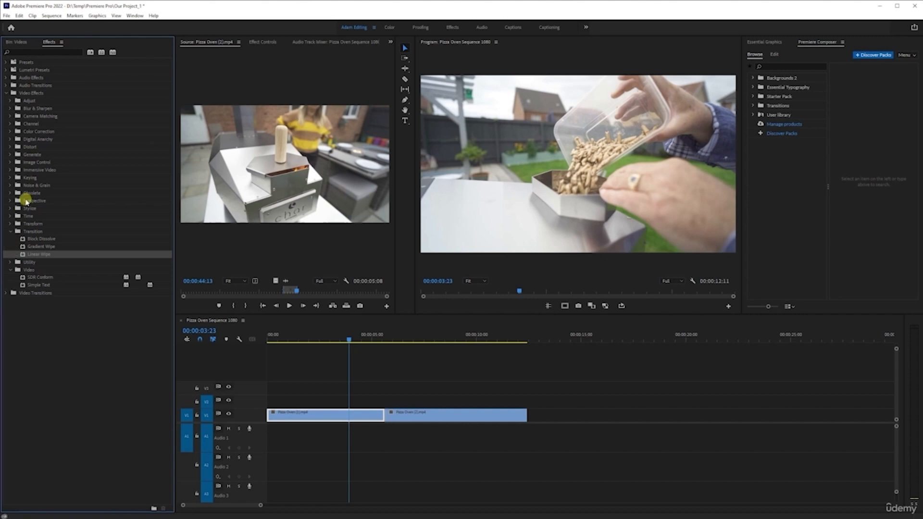
# Step: Search the effects for "diss", and apply Cross Dissolve to the start of the first V1 clip
pyautogui.click(29, 53)
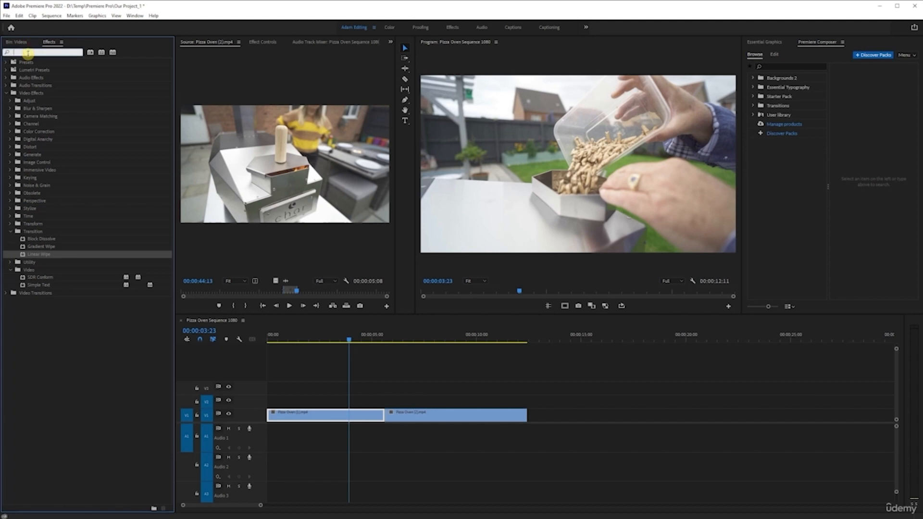
pyautogui.write('diss')
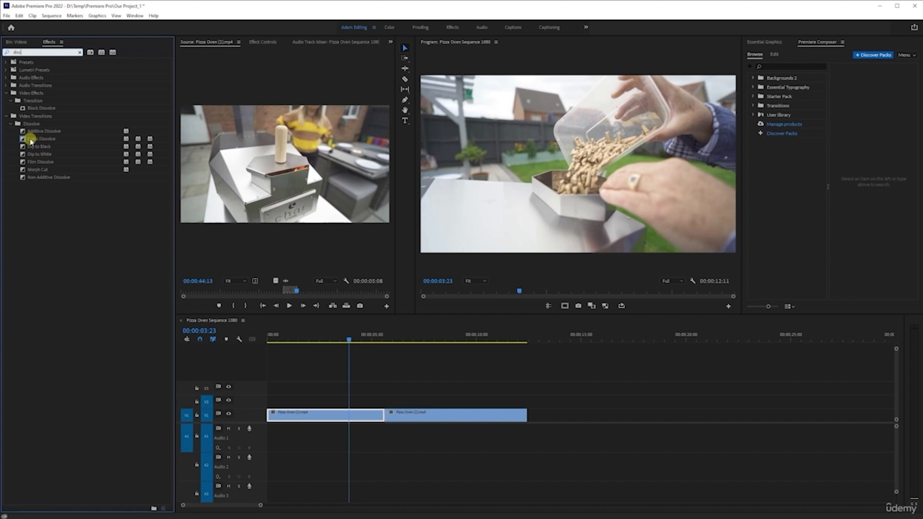
pyautogui.click(30, 139)
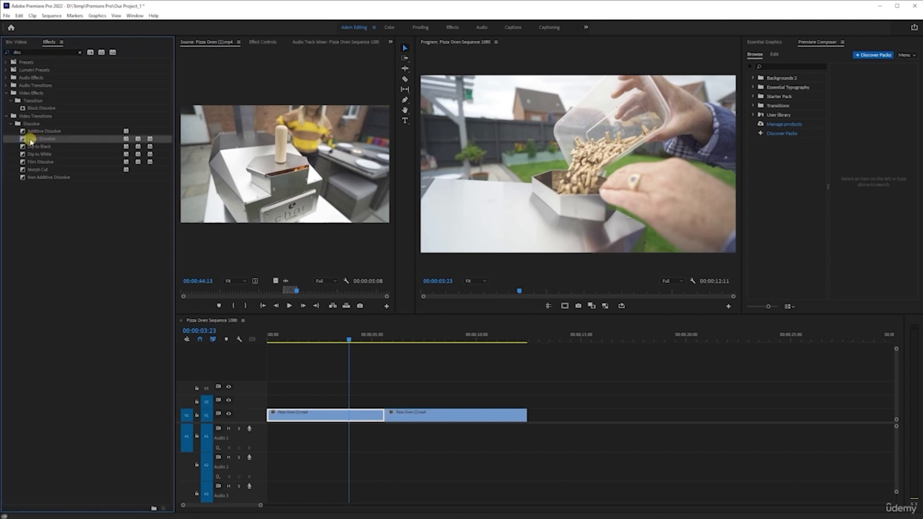
pyautogui.moveTo(30, 140)
pyautogui.mouseDown()
pyautogui.moveTo(60, 153)
pyautogui.moveTo(195, 275)
pyautogui.moveTo(382, 395)
pyautogui.moveTo(387, 423)
pyautogui.moveTo(374, 421)
pyautogui.moveTo(383, 409)
pyautogui.moveTo(387, 420)
pyautogui.moveTo(528, 423)
pyautogui.mouseUp()
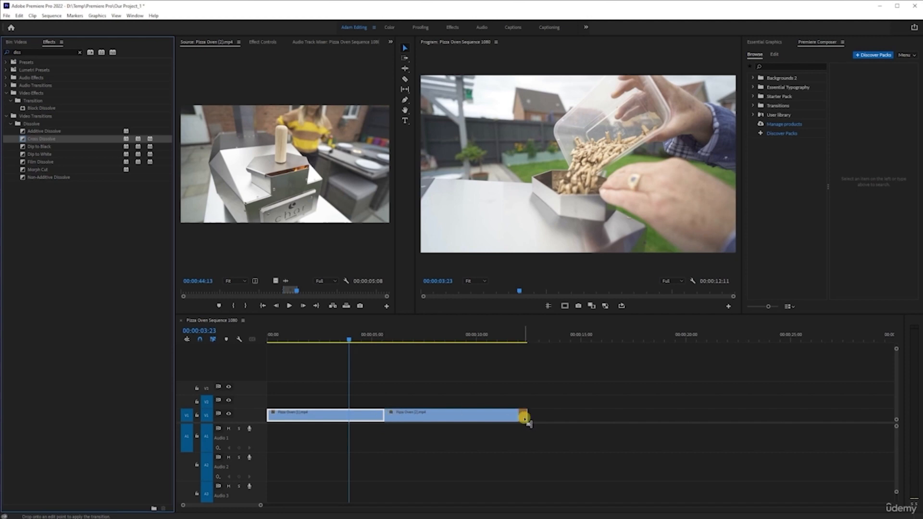
pyautogui.moveTo(528, 421)
pyautogui.mouseDown()
pyautogui.moveTo(282, 402)
pyautogui.moveTo(270, 417)
pyautogui.mouseUp()
pyautogui.moveTo(271, 418); pyautogui.dragTo(270, 416)
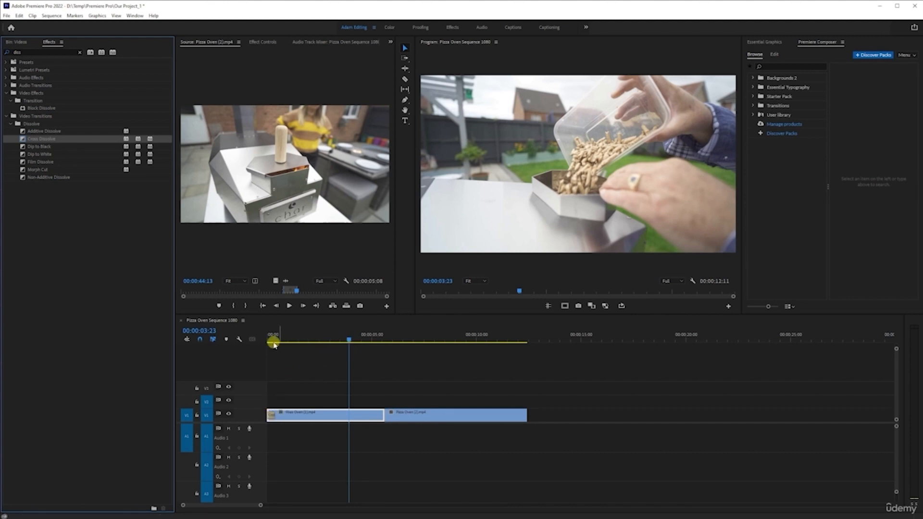
# Step: Return the playhead to the start of the sequence, and save the project
pyautogui.click(340, 415)
pyautogui.press('Home')
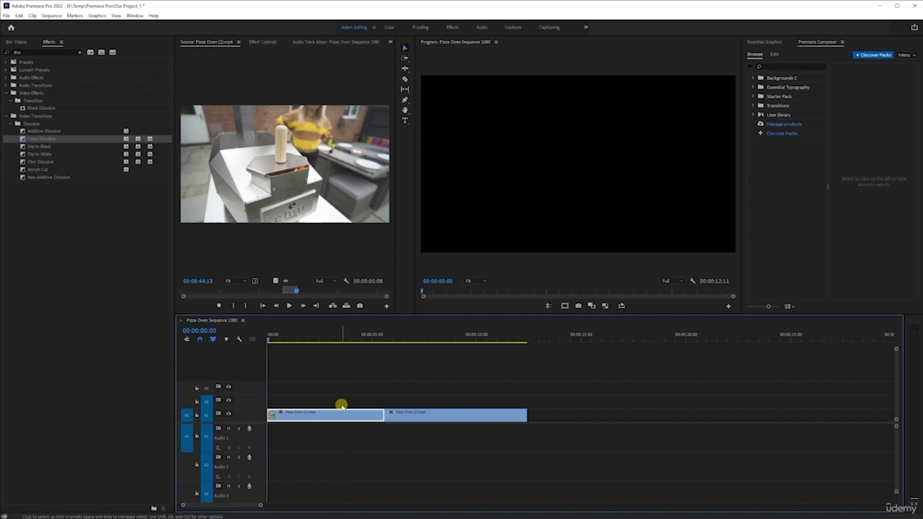
pyautogui.hotkey('ctrl', 's')
# Step: Scrub back through the first clip, and step the playhead from the sequence start through each V1 edit point
pyautogui.click(385, 343)
pyautogui.moveTo(382, 345); pyautogui.dragTo(281, 342)
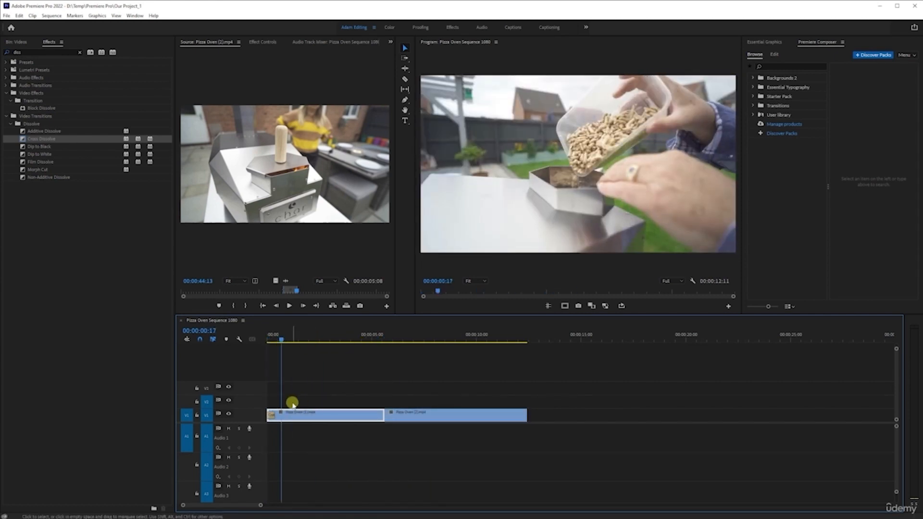
pyautogui.press('Home')
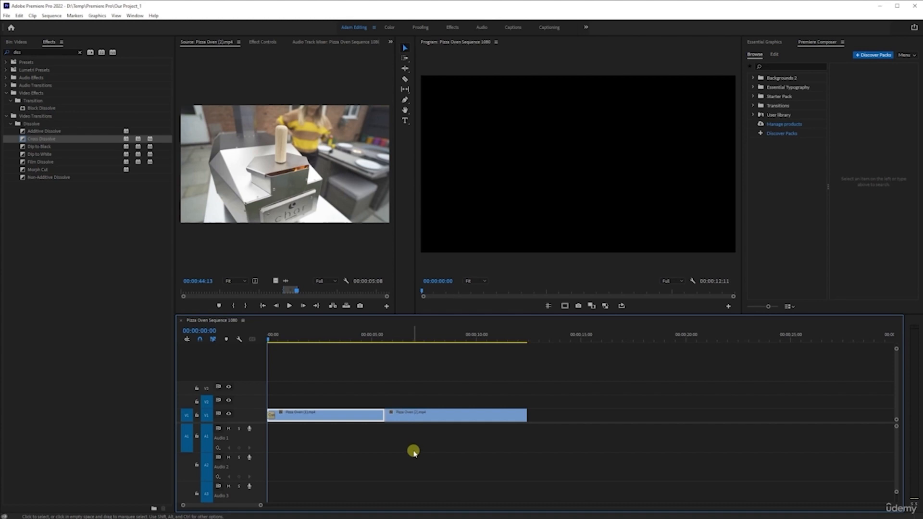
pyautogui.press('Down')
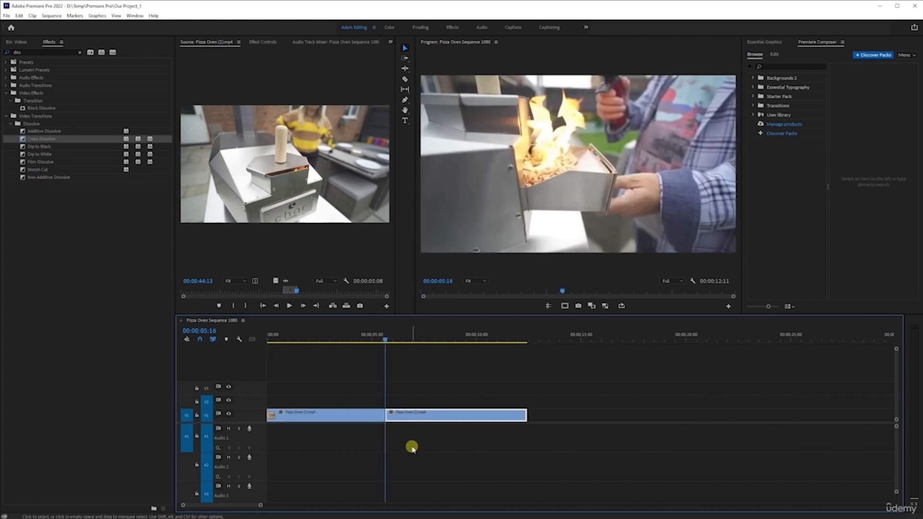
pyautogui.press('Down')
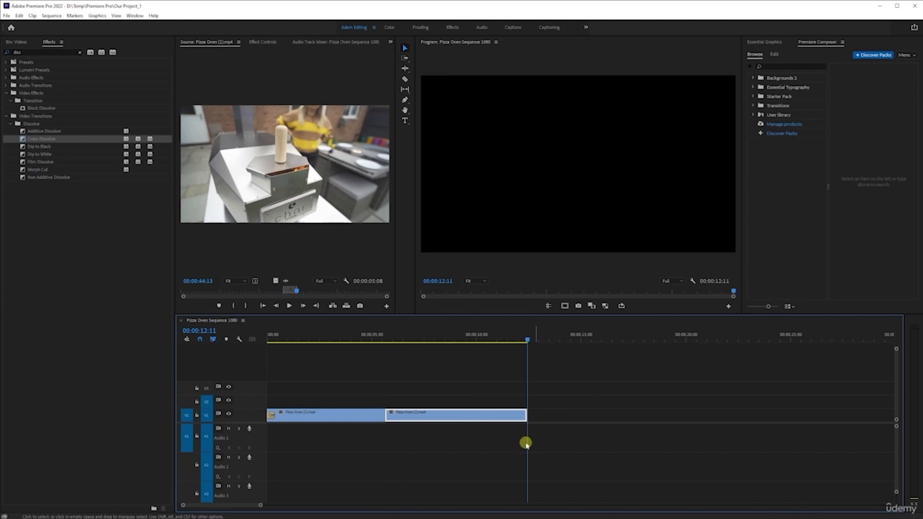
# Step: Place staggered copies of the second clip on V1, V2, V3 and V4, and enable track targeting for V3
pyautogui.moveTo(450, 413); pyautogui.dragTo(793, 365)
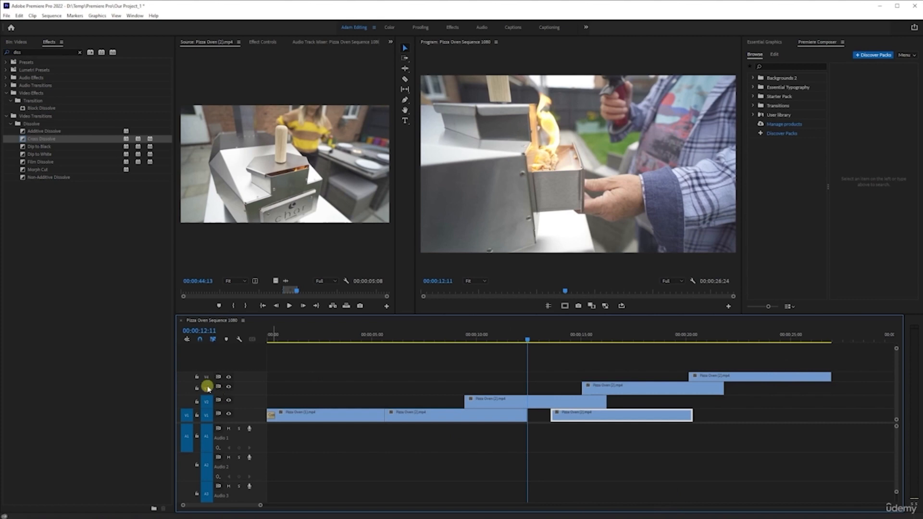
pyautogui.click(207, 388)
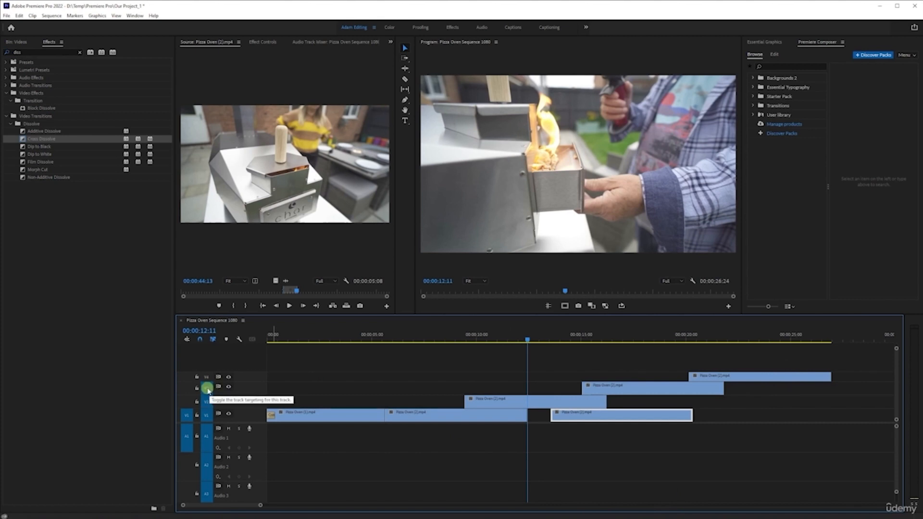
pyautogui.click(207, 377)
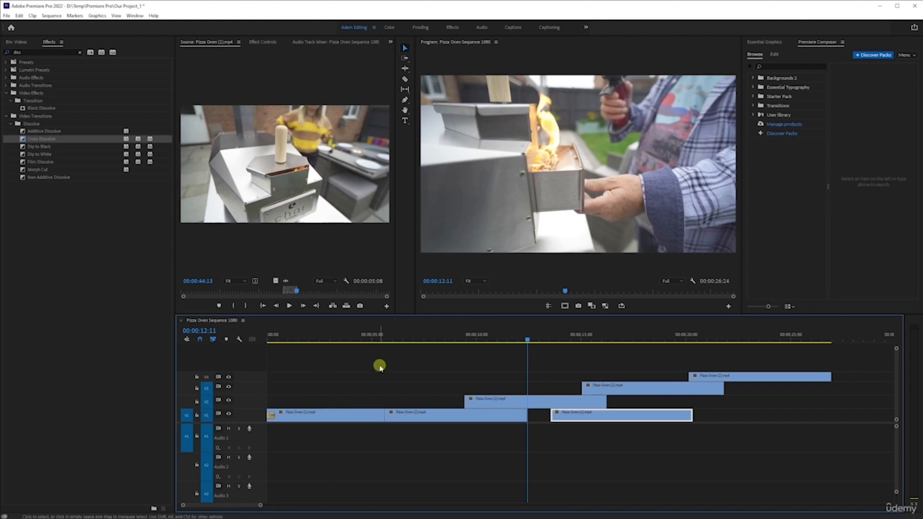
# Step: Return the playhead to the sequence start, and step through the edit points to the start of the V2 clip
pyautogui.moveTo(371, 339); pyautogui.dragTo(247, 414)
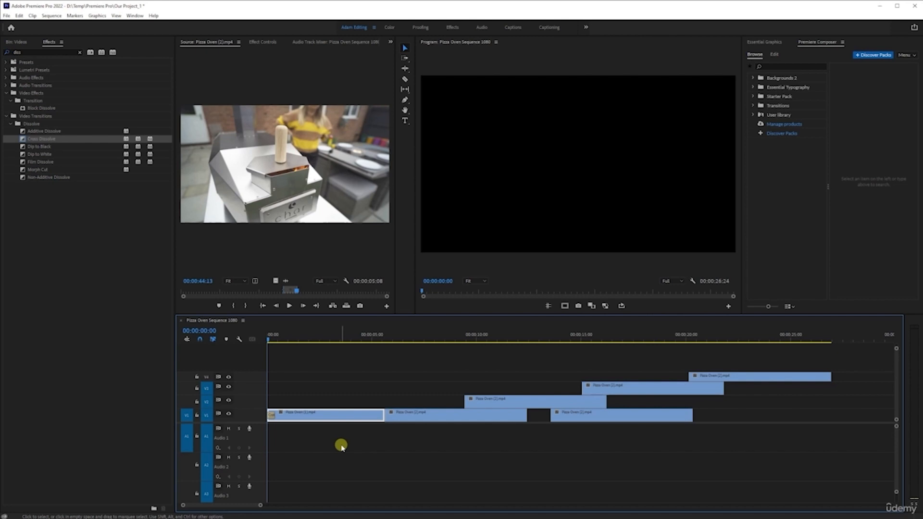
pyautogui.press('Down')
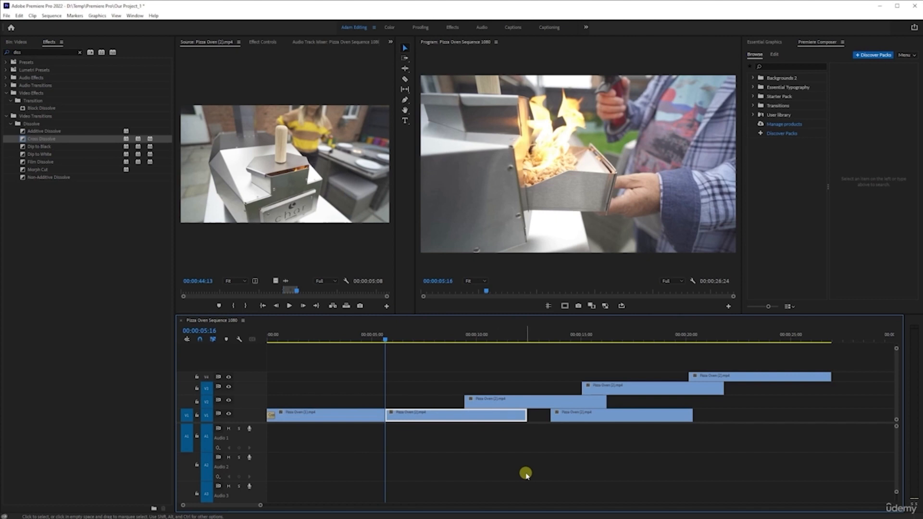
pyautogui.press('Down')
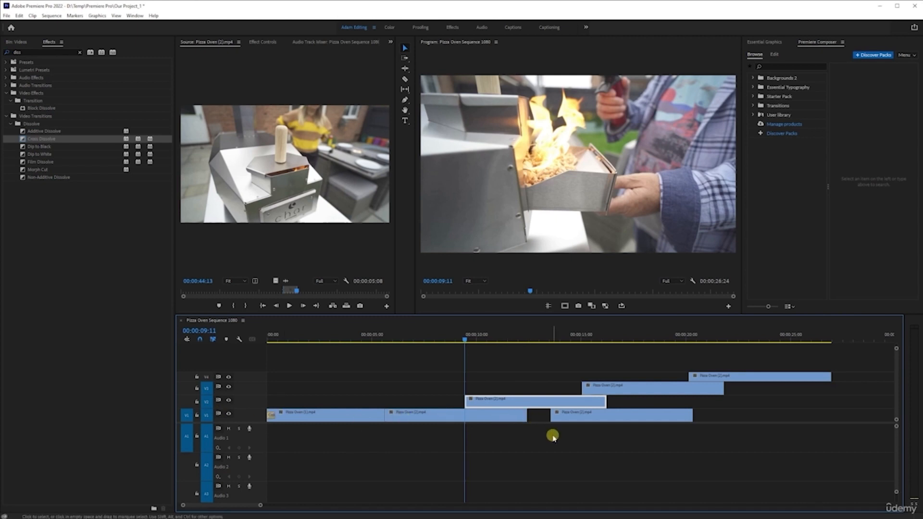
# Step: Step the playhead forward through the targeted tracks' edit points, from the V2 clip's start to its end
pyautogui.press('Down')
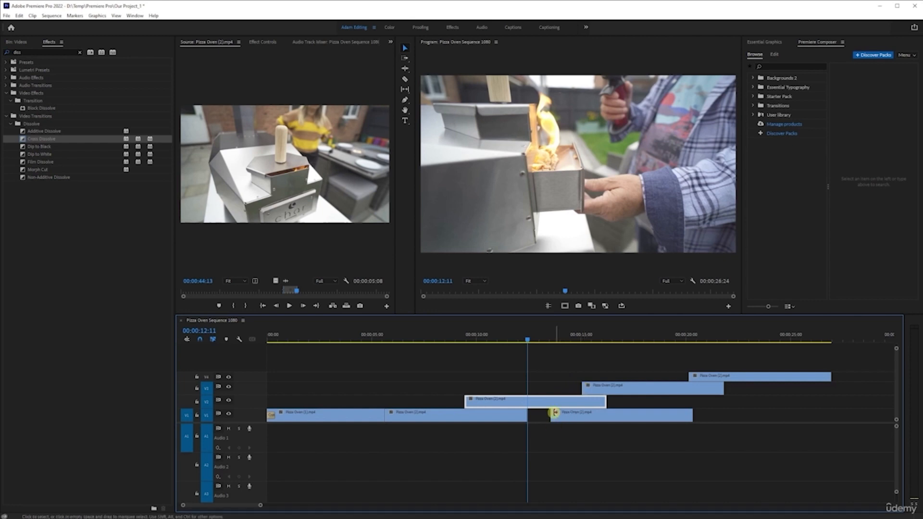
pyautogui.press('Down')
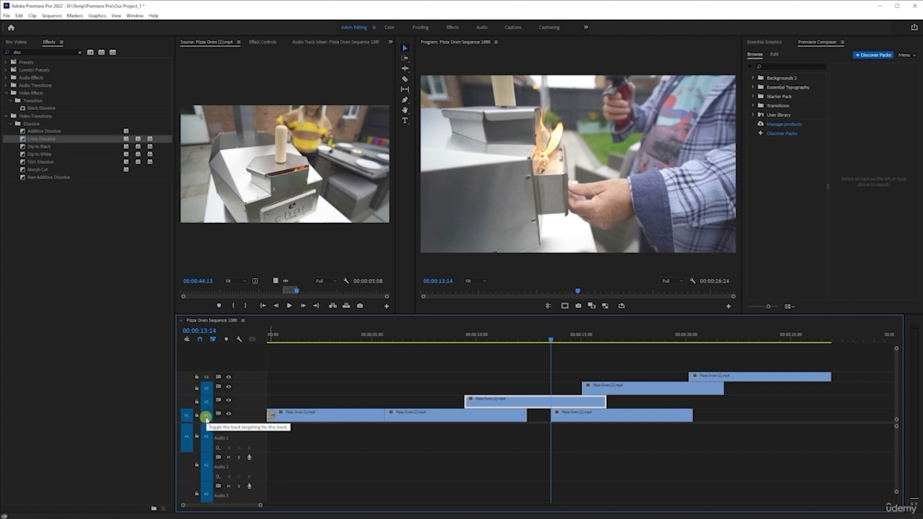
pyautogui.press('Down')
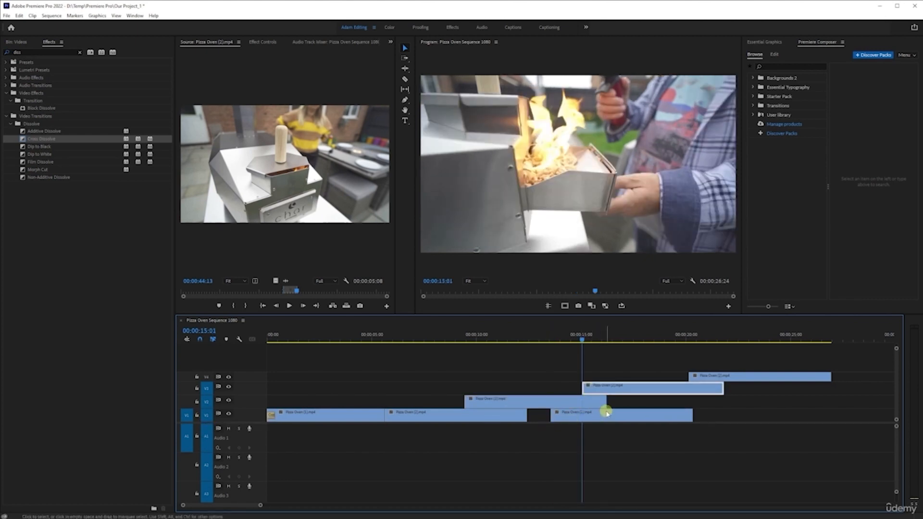
pyautogui.press('Down')
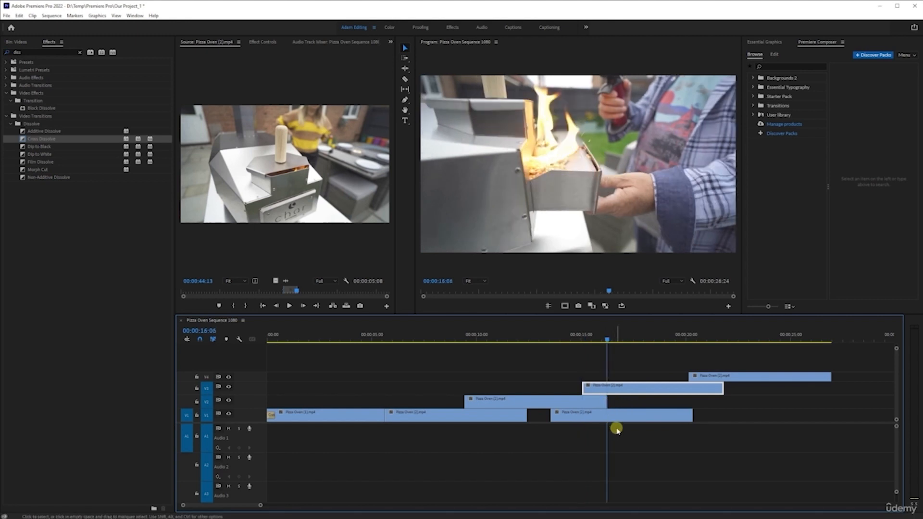
# Step: Move the V4 clip slightly earlier to start before the last V1 clip ends, and advance the playhead to the next targeted edit point
pyautogui.click(702, 375)
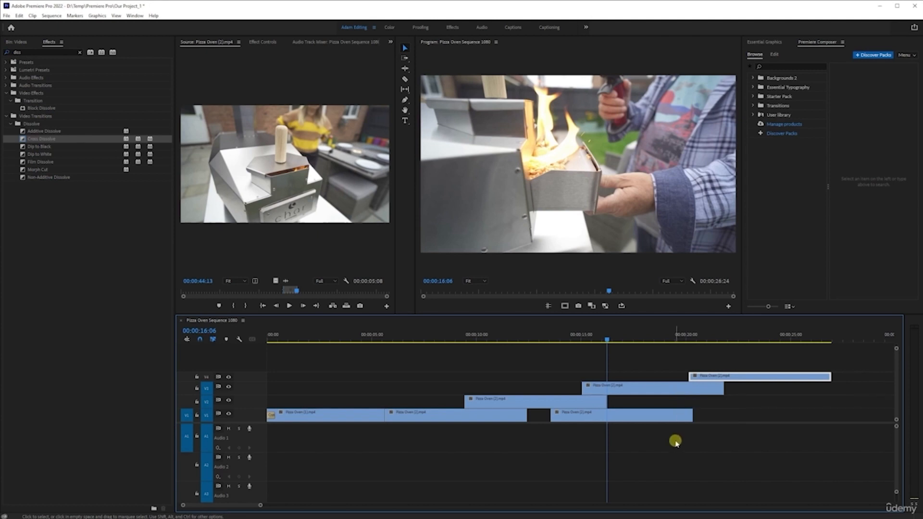
pyautogui.moveTo(727, 377); pyautogui.dragTo(707, 376)
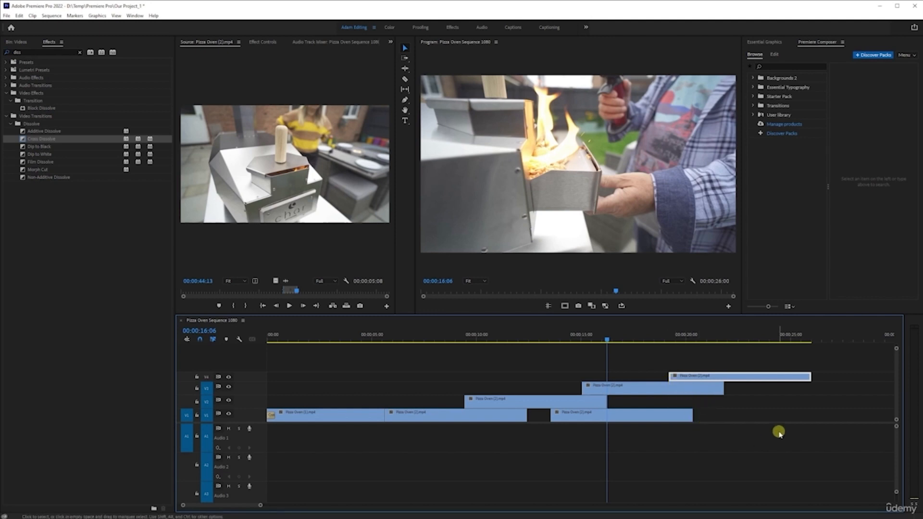
pyautogui.press('Down')
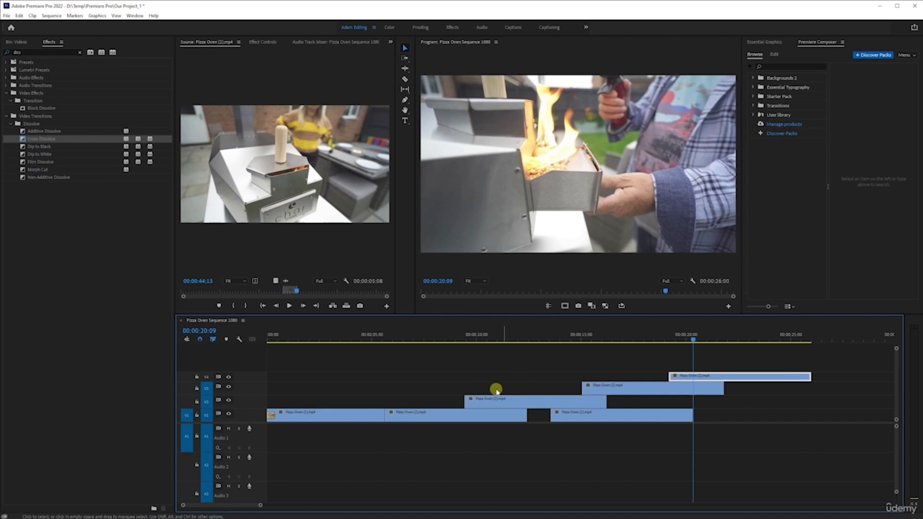
# Step: Disable track targeting for V1, and jump the playhead from the sequence start to the beginning of the V2 clip
pyautogui.click(206, 415)
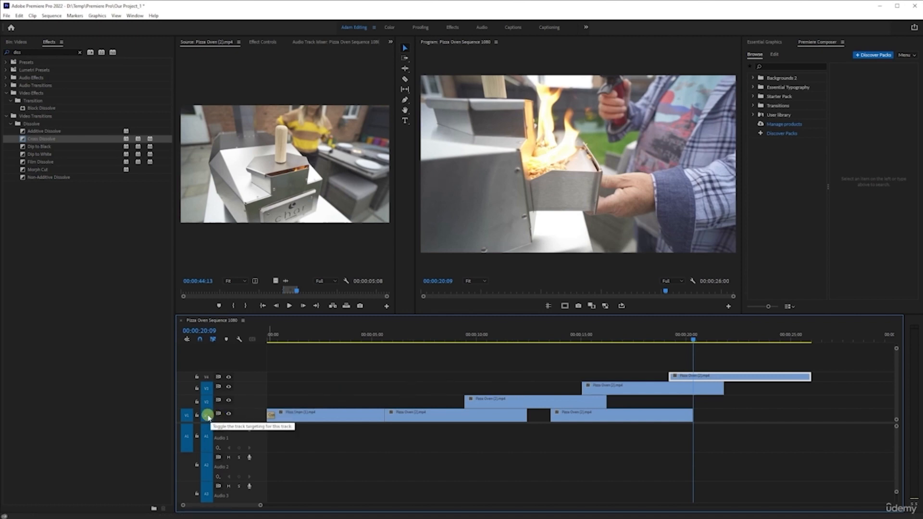
pyautogui.press('Home')
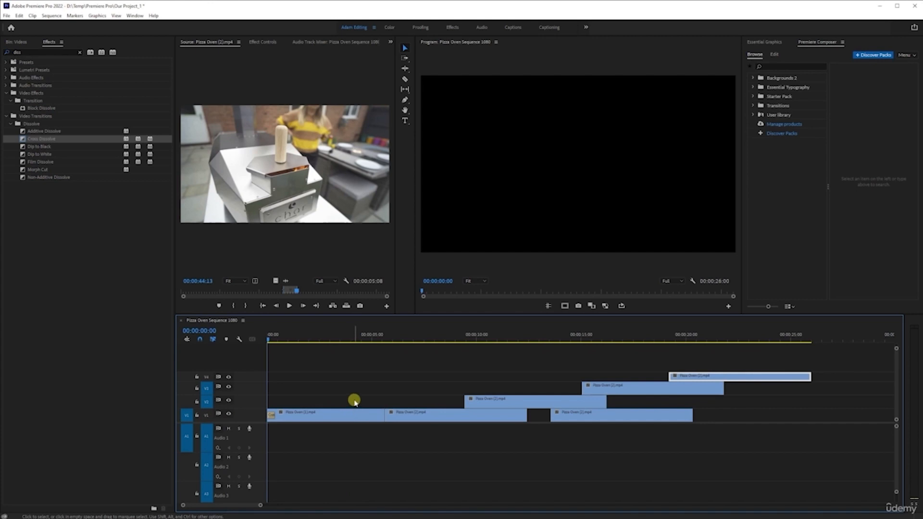
pyautogui.press('Down')
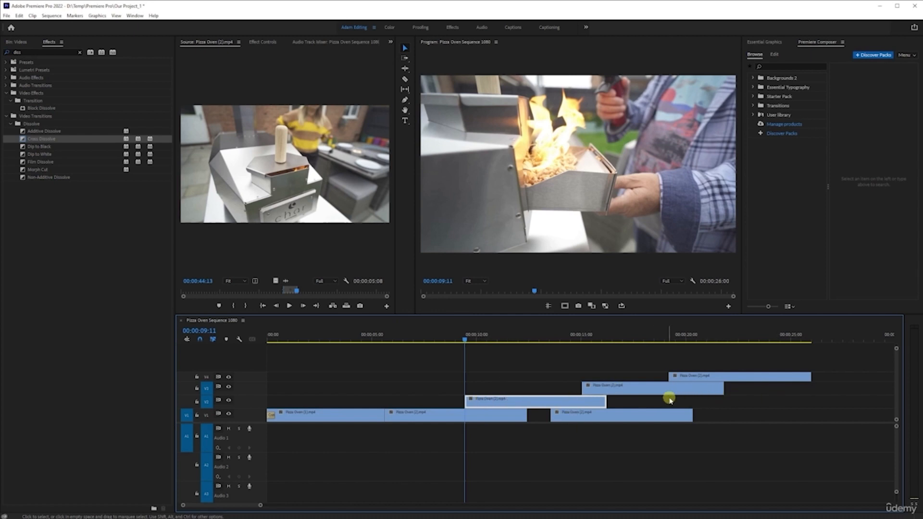
# Step: Re-enable track targeting for V1, and delete the separate last V1 clip together with the clips on V2, V3 and V4
pyautogui.click(206, 415)
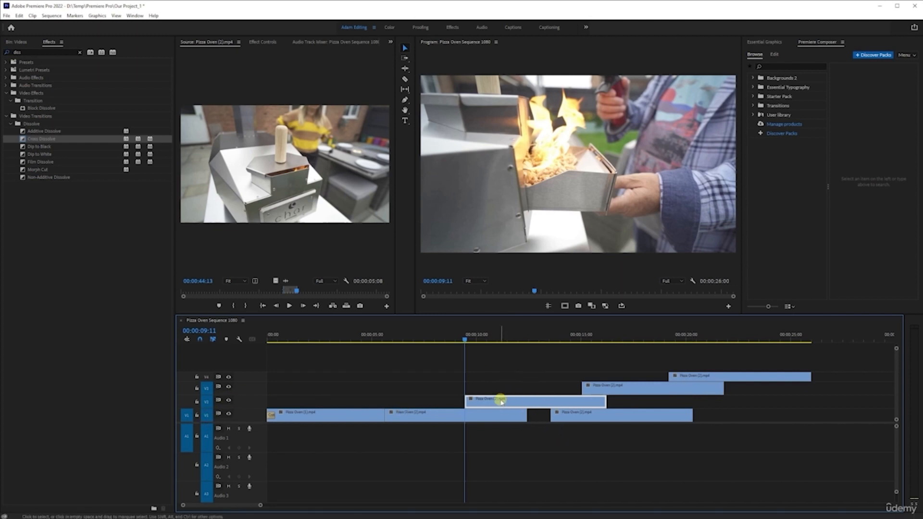
pyautogui.moveTo(560, 445); pyautogui.dragTo(735, 356)
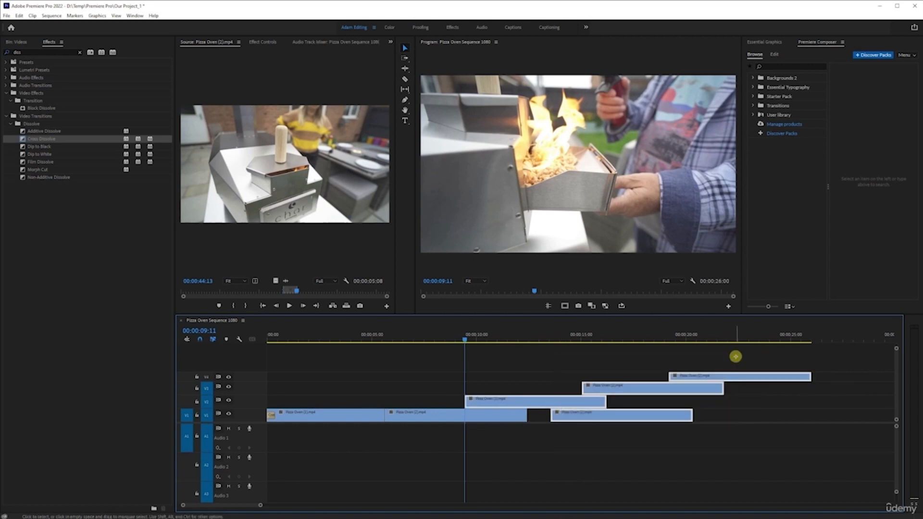
pyautogui.press('Delete')
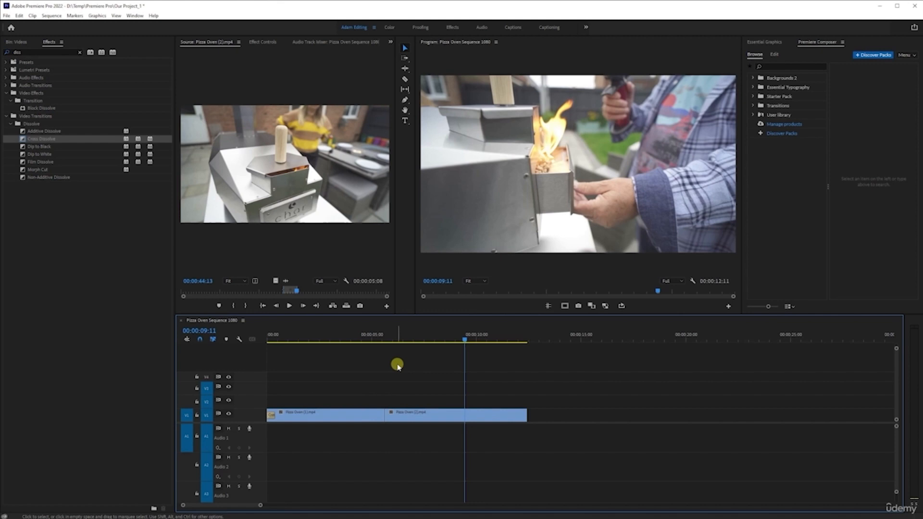
# Step: Select the edit point between the two V1 clips, and apply a Cross Dissolve from the video transitions to that cut
pyautogui.moveTo(356, 372); pyautogui.dragTo(397, 441)
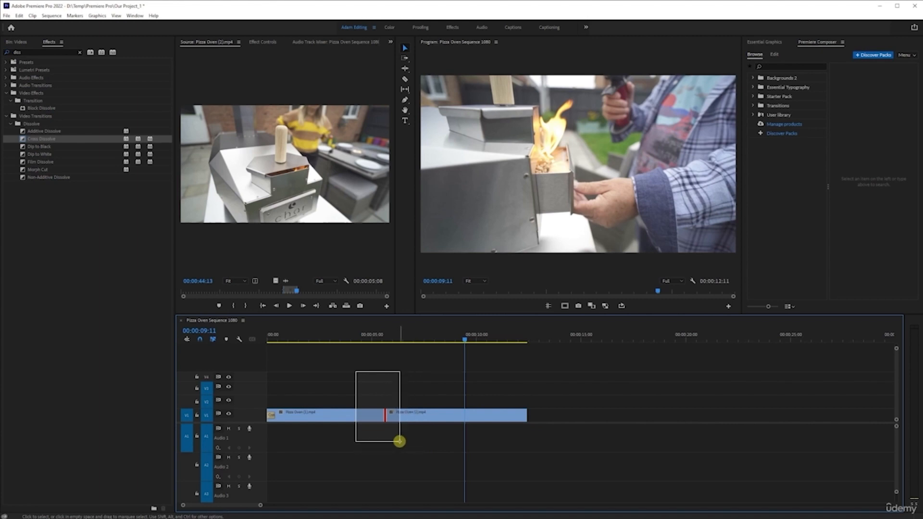
pyautogui.moveTo(399, 441); pyautogui.dragTo(400, 440)
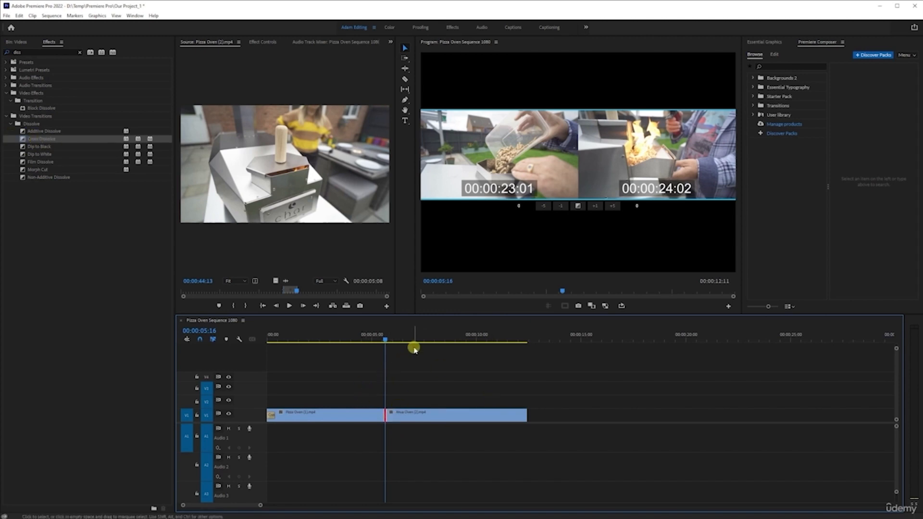
pyautogui.click(406, 335)
pyautogui.moveTo(29, 144); pyautogui.dragTo(391, 423)
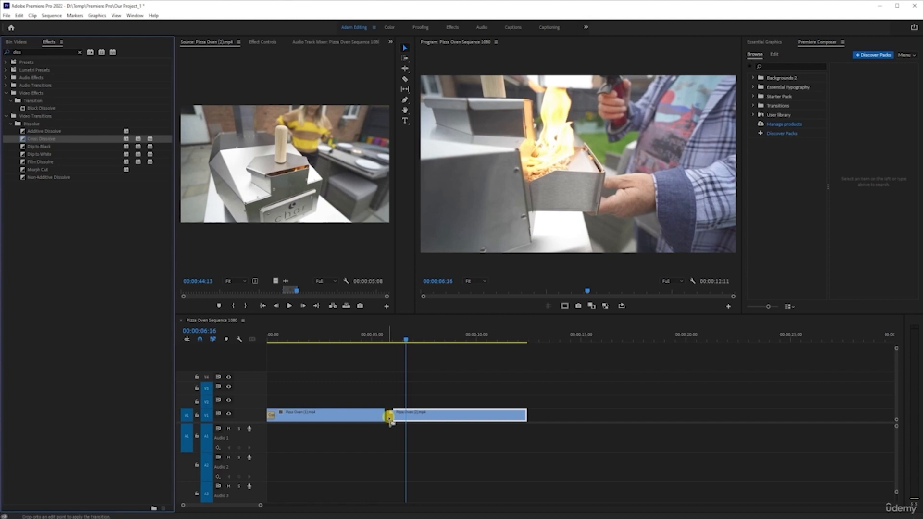
pyautogui.moveTo(391, 422); pyautogui.dragTo(384, 423)
pyautogui.moveTo(387, 422); pyautogui.dragTo(389, 427)
pyautogui.moveTo(388, 421); pyautogui.dragTo(388, 424)
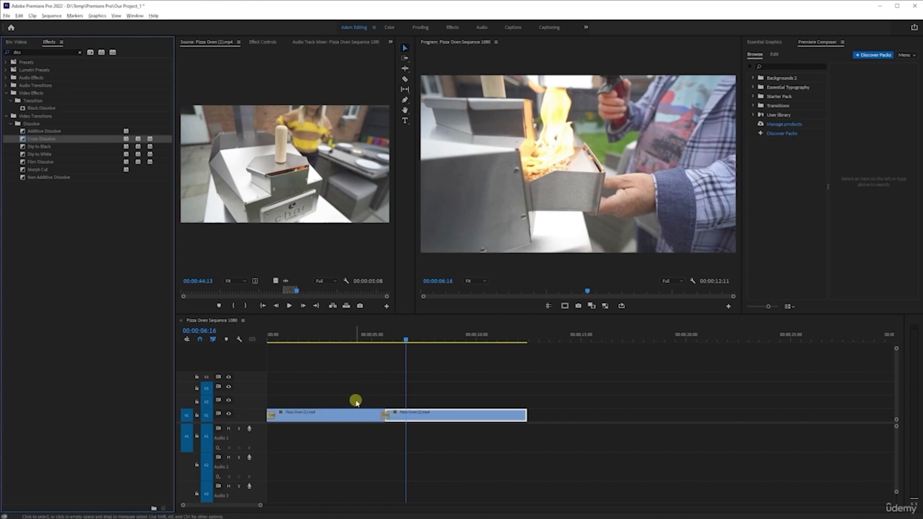
# Step: Show the Cross Dissolve's settings in a maximised Effect Controls panel, scrub back to 00:00:00:16, and restore the panel size
pyautogui.scroll(10, 341, 392)
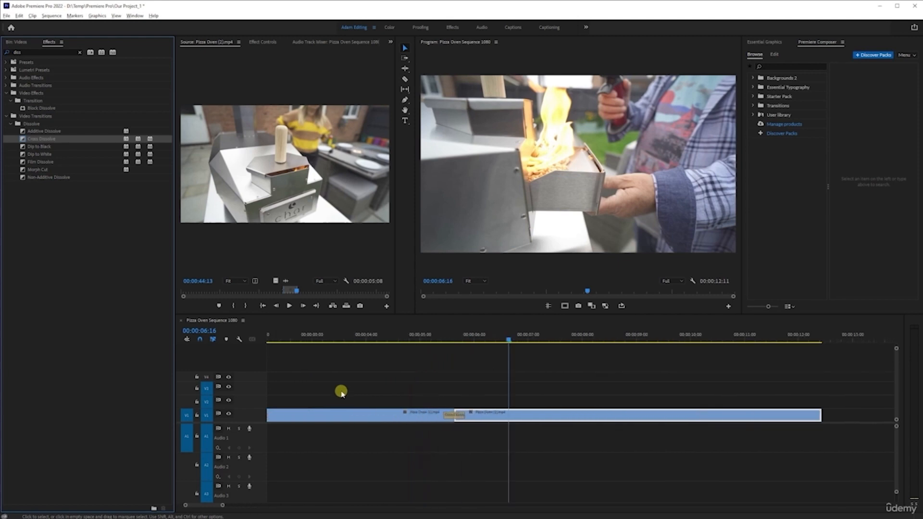
pyautogui.scroll(4, 570, 445)
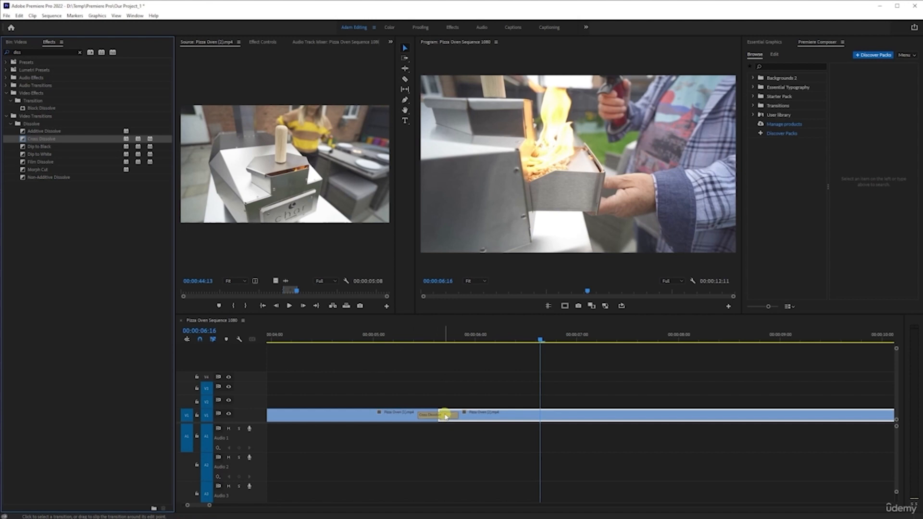
pyautogui.click(444, 416)
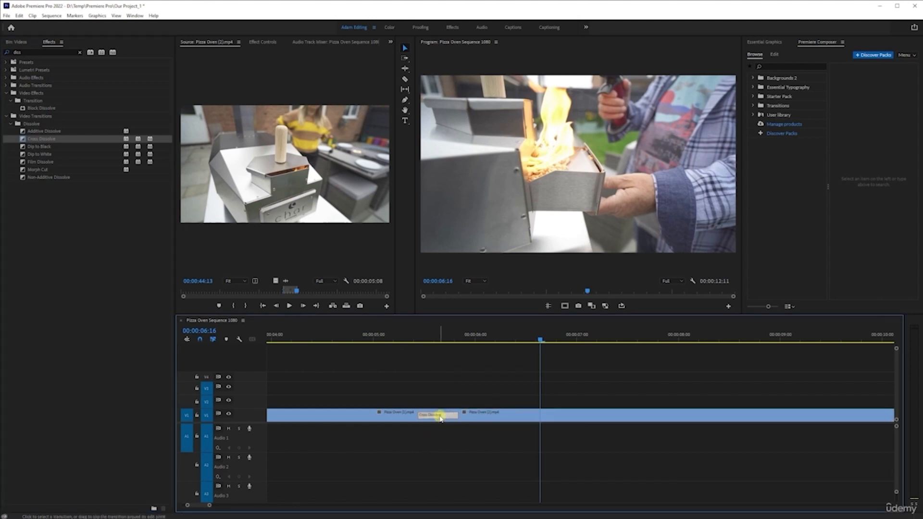
pyautogui.click(269, 42)
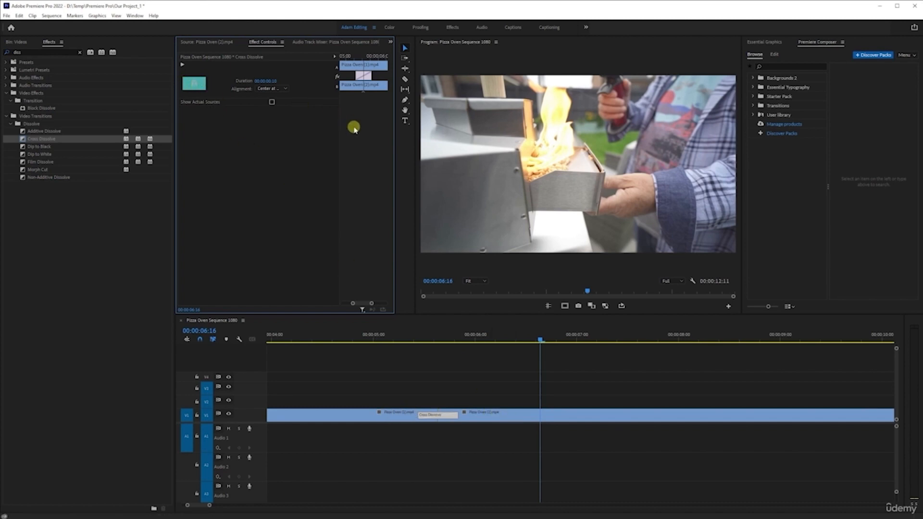
pyautogui.press('`')
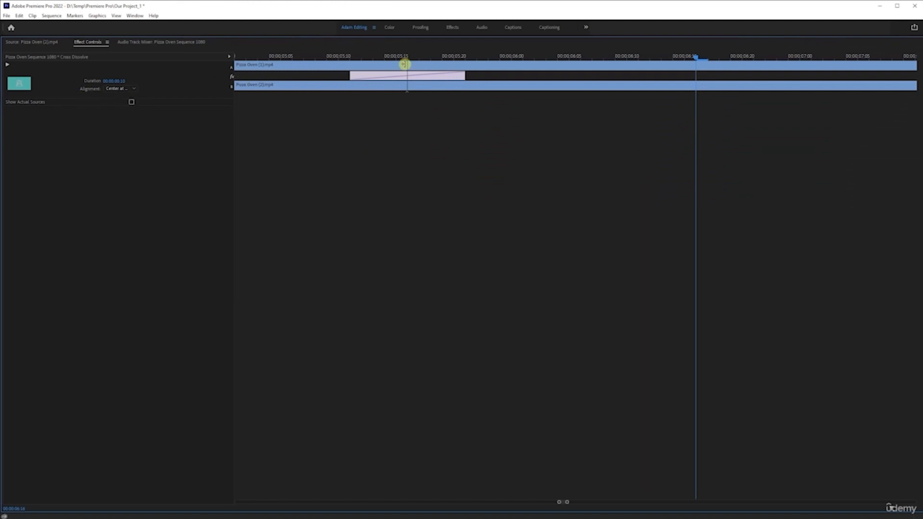
pyautogui.moveTo(374, 55); pyautogui.dragTo(310, 52)
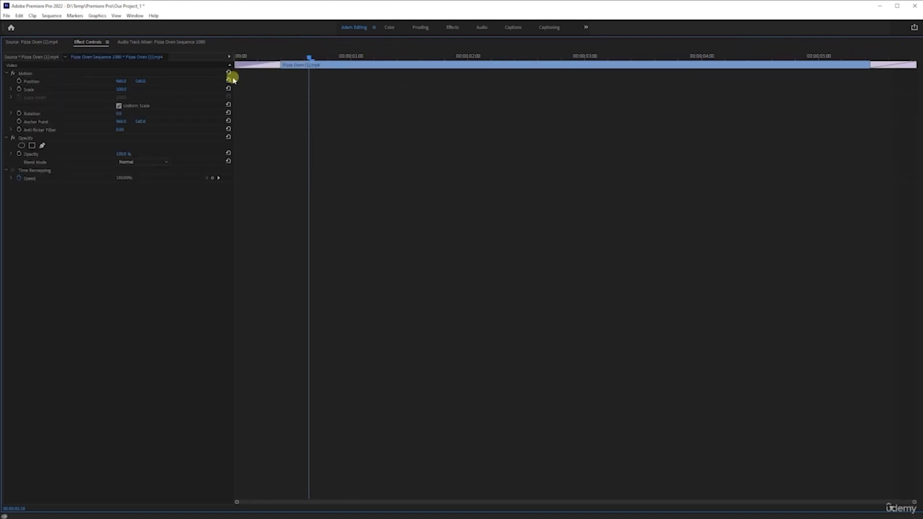
pyautogui.press('`')
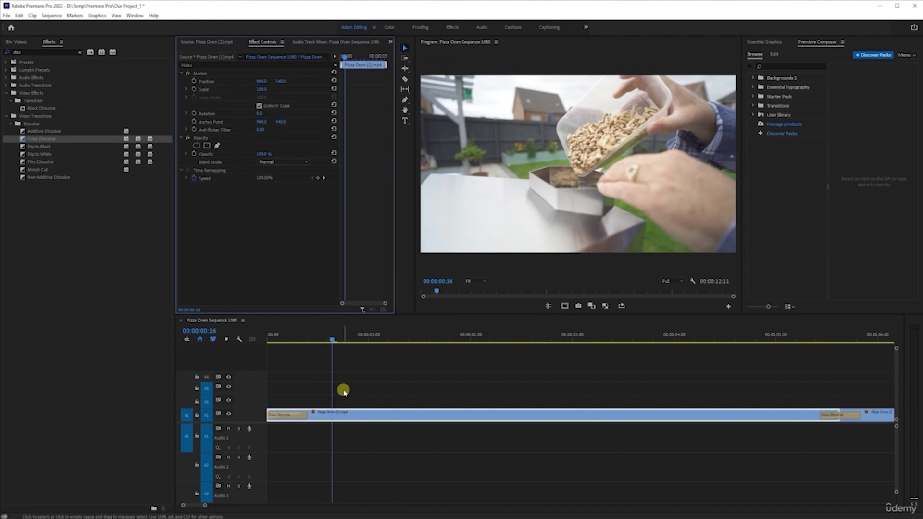
# Step: Jump to the cut between the V1 clips, examine its Cross Dissolve in the maximised Effect Controls, and save the project
pyautogui.press('-')
pyautogui.press('-')
pyautogui.click(423, 340)
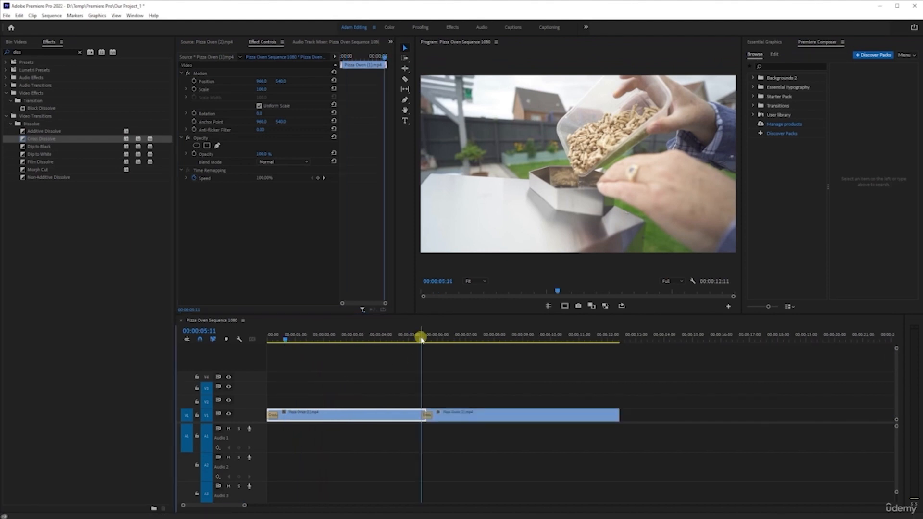
pyautogui.press('Down')
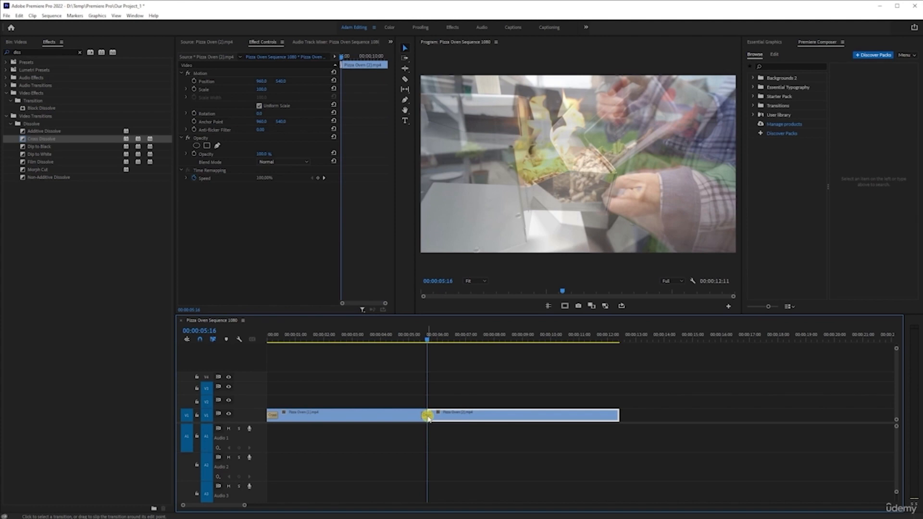
pyautogui.click(428, 416)
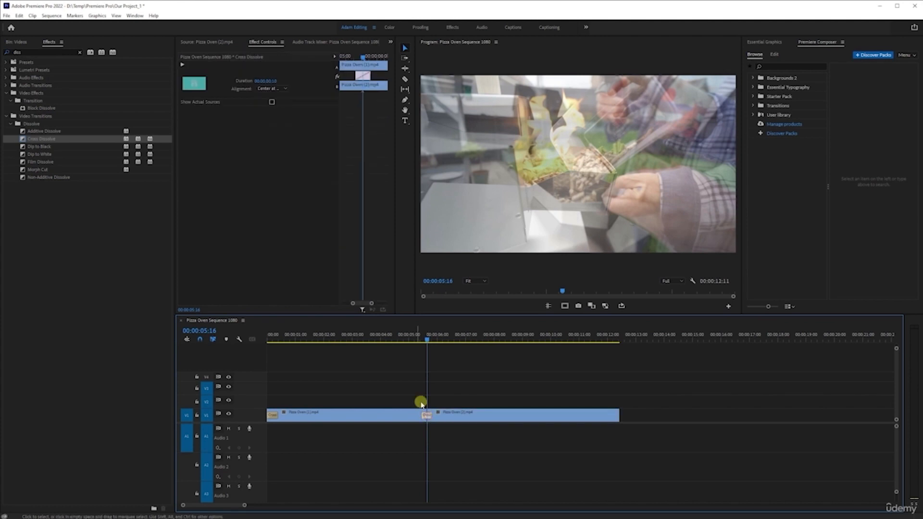
pyautogui.press('`')
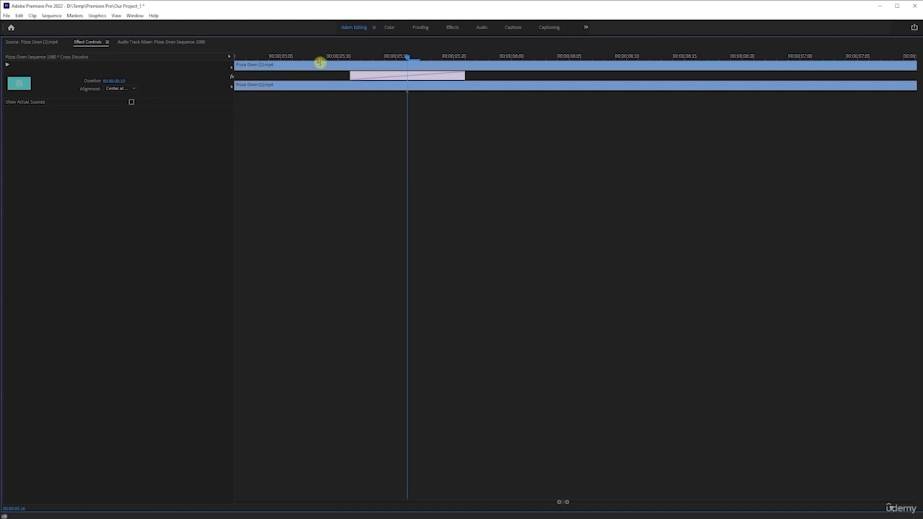
pyautogui.hotkey('ctrl', 's')
pyautogui.press('`')
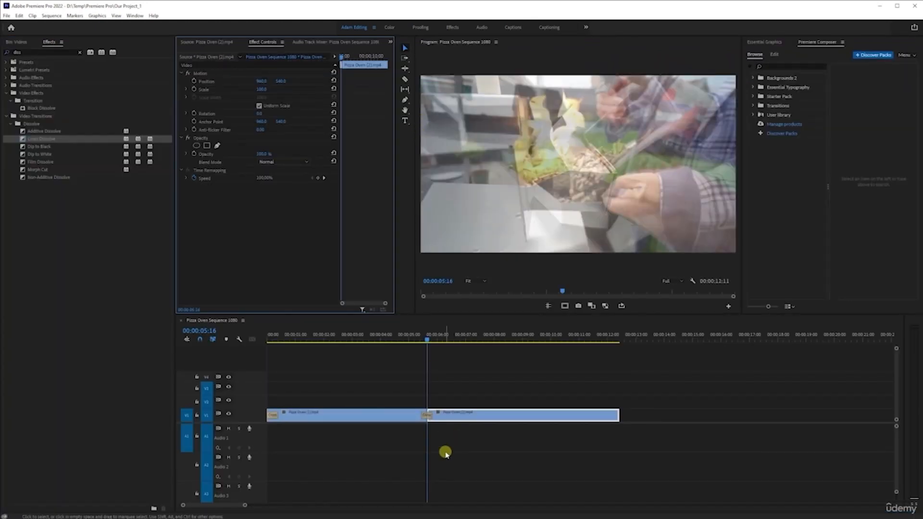
# Step: Play the sequence from 00:00:04:23 through the Cross Dissolve between the two V1 clips
pyautogui.press('=')
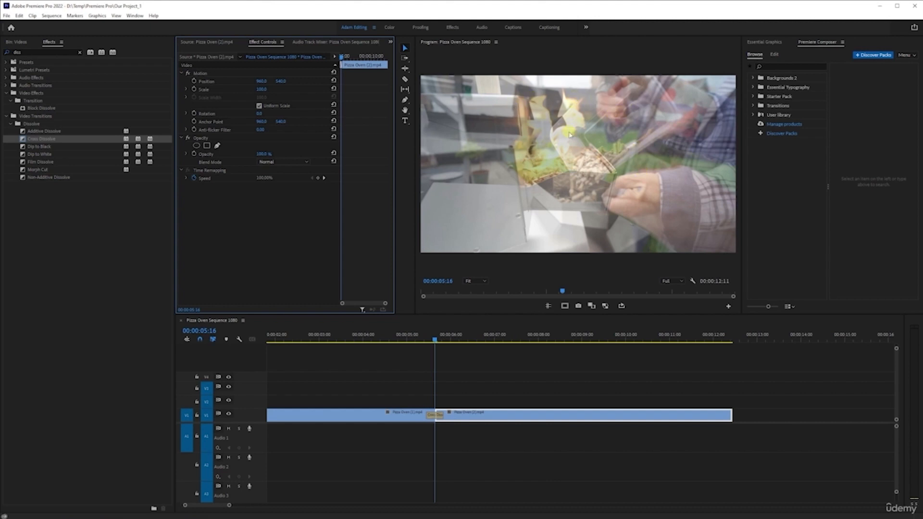
pyautogui.press('=')
pyautogui.press('=')
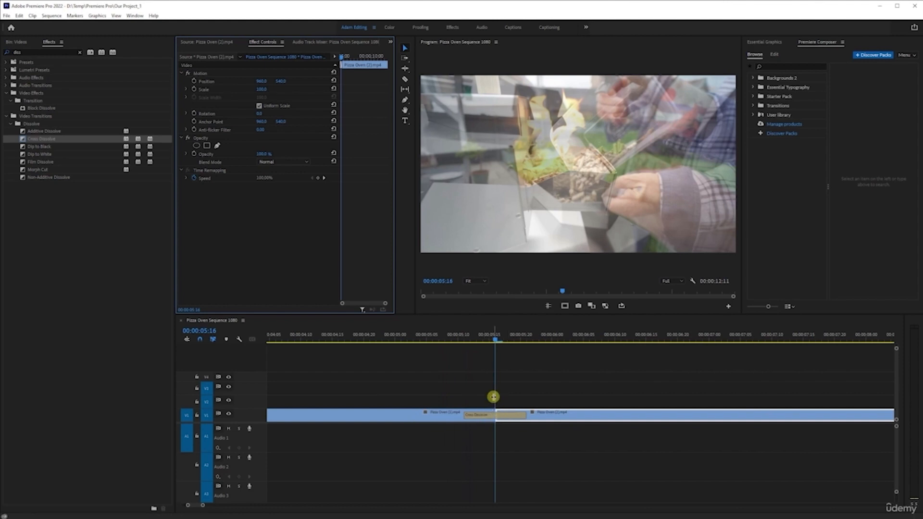
pyautogui.press('-')
pyautogui.press('-')
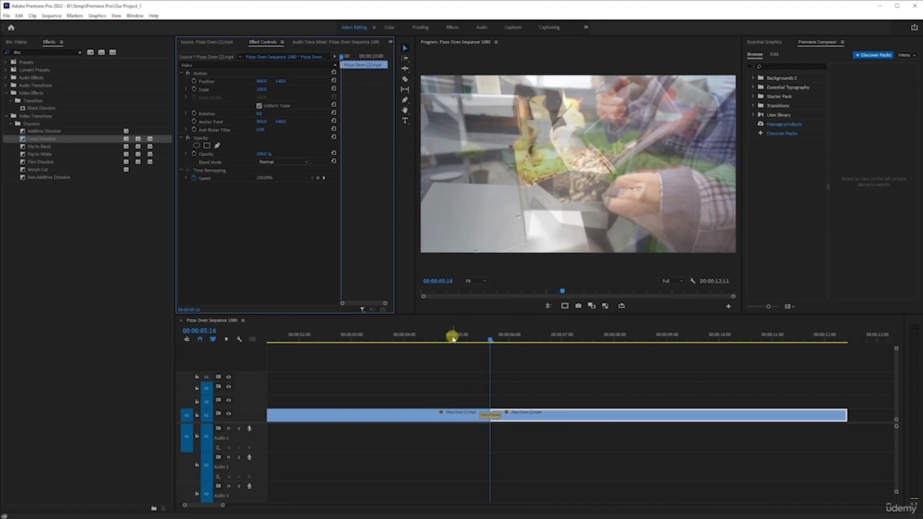
pyautogui.click(453, 338)
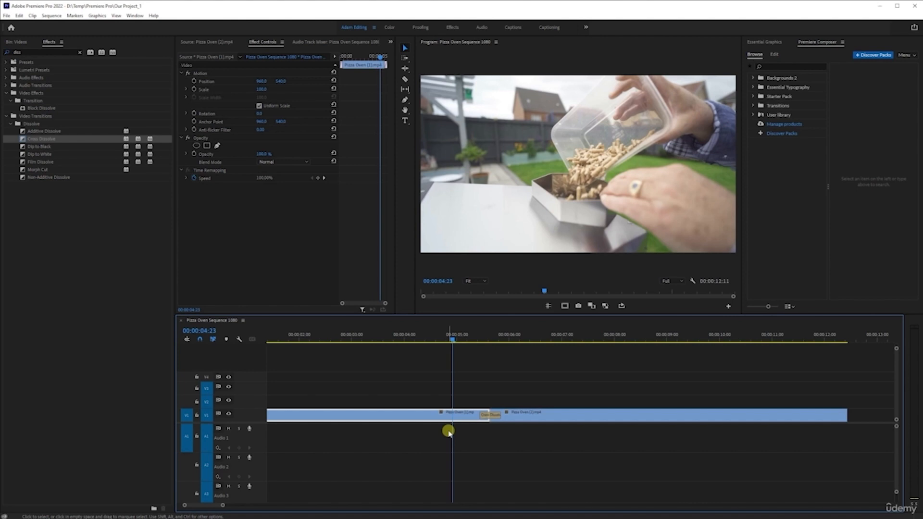
pyautogui.press('space')
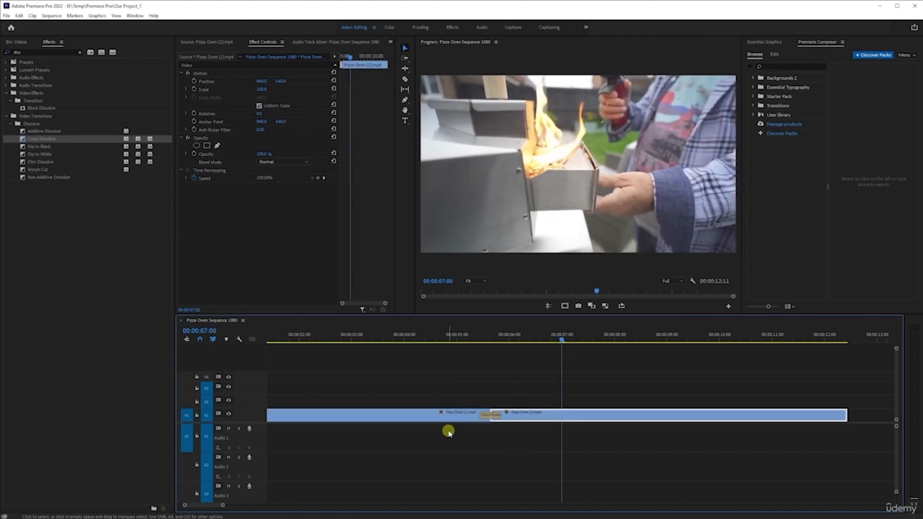
# Step: Delete the Cross Dissolve between the V1 clips, and preview the default video transition applied to the selected edit point
pyautogui.press('Delete')
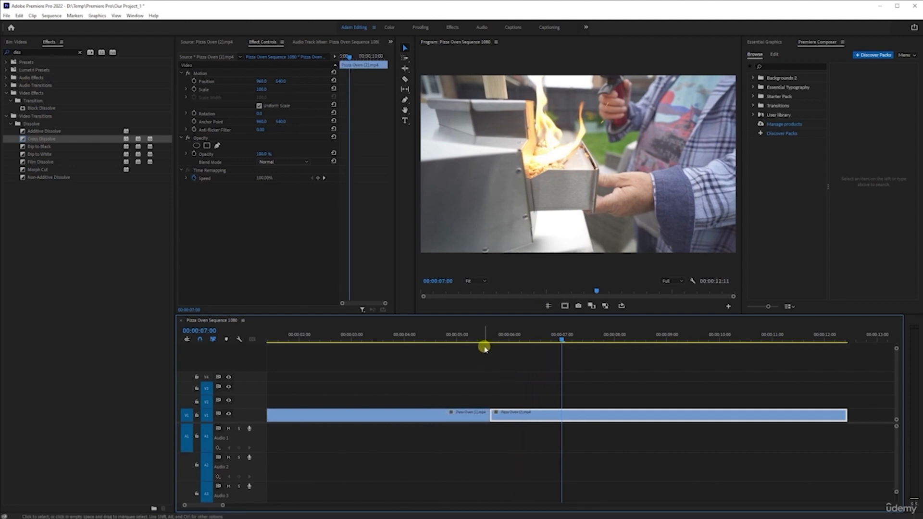
pyautogui.moveTo(460, 375); pyautogui.dragTo(514, 447)
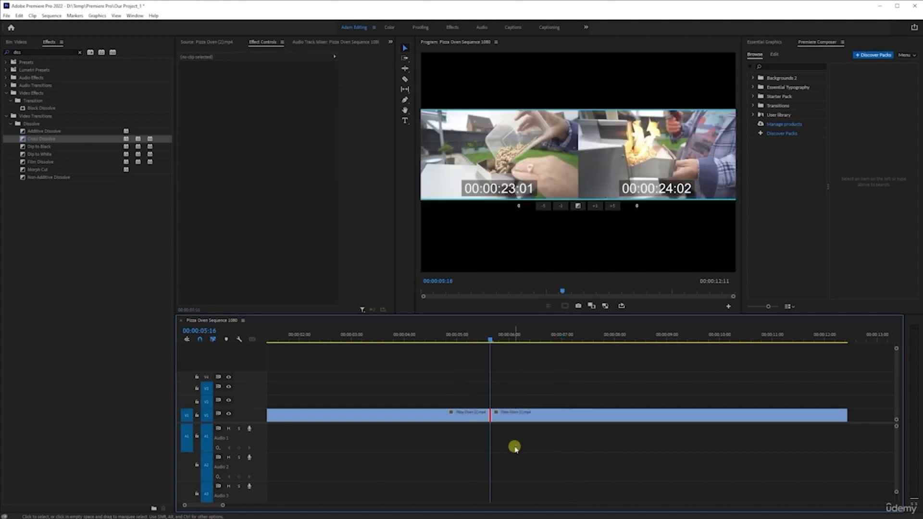
pyautogui.hotkey('ctrl', 'd')
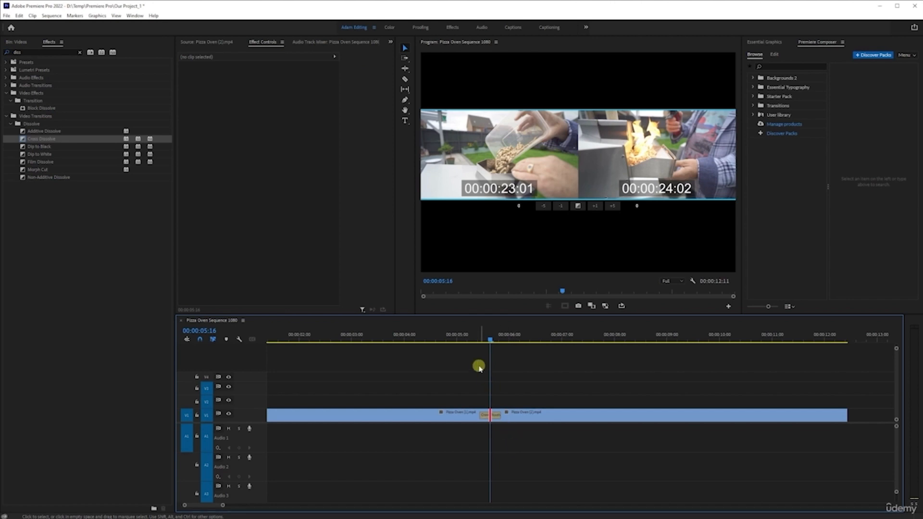
pyautogui.click(459, 338)
pyautogui.press('space')
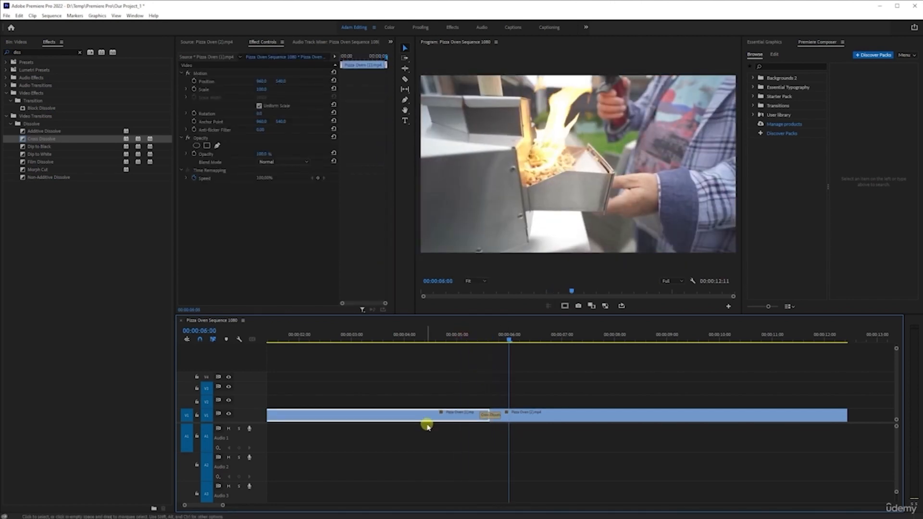
# Step: Undo the transition at the cut, and try applying default transitions to both selected V1 clips from the cut
pyautogui.hotkey('ctrl', 'z')
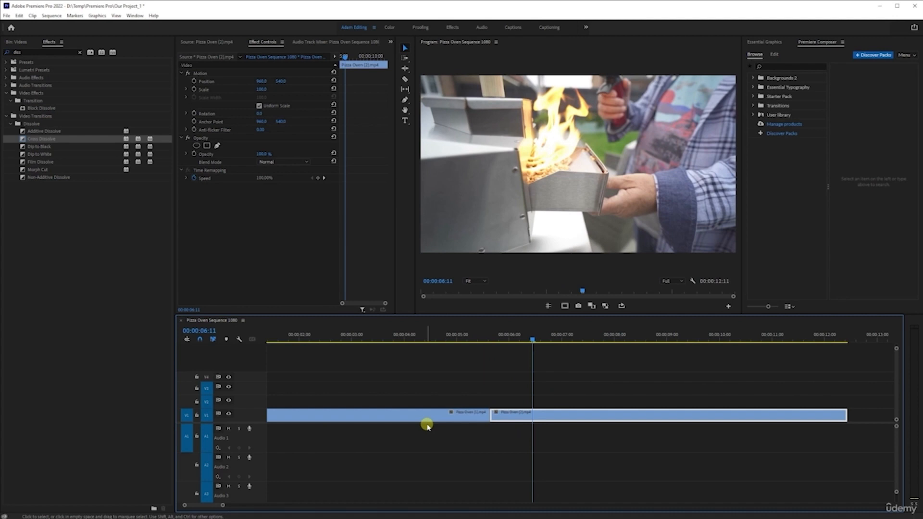
pyautogui.press('Up')
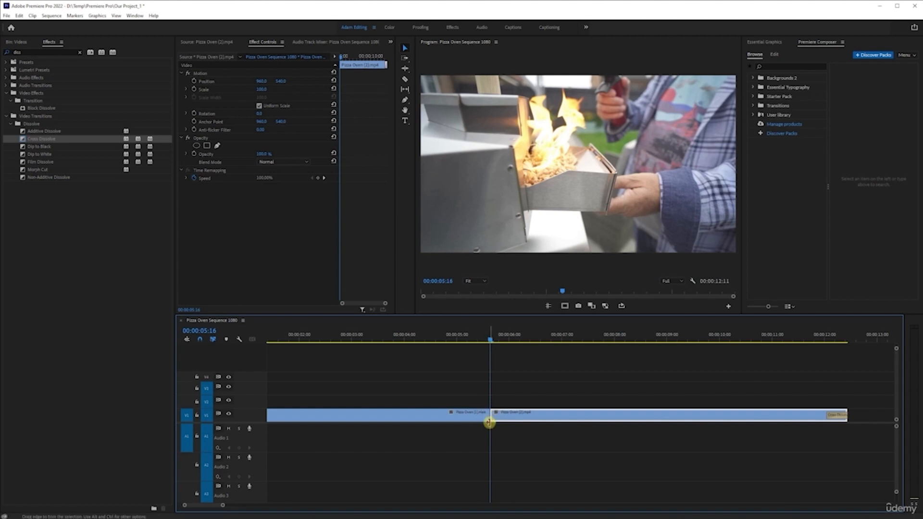
pyautogui.moveTo(441, 381); pyautogui.dragTo(580, 452)
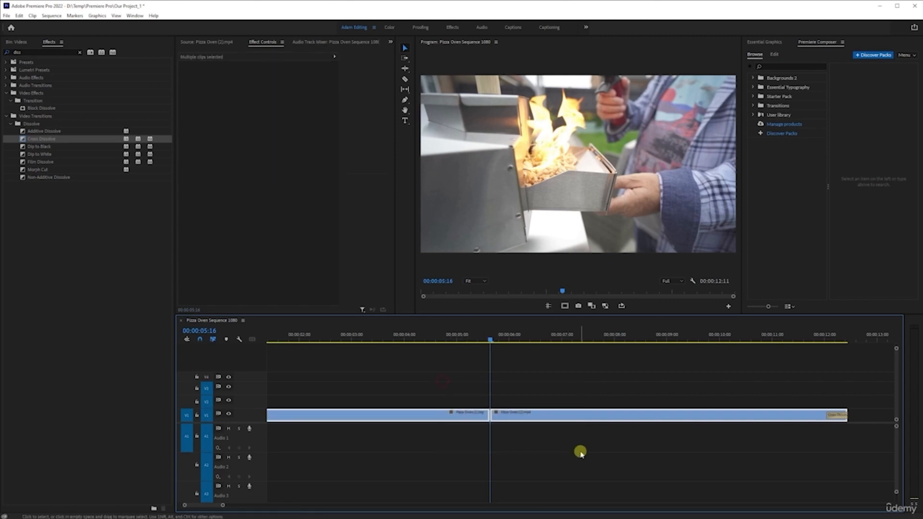
pyautogui.hotkey('shift', 'd')
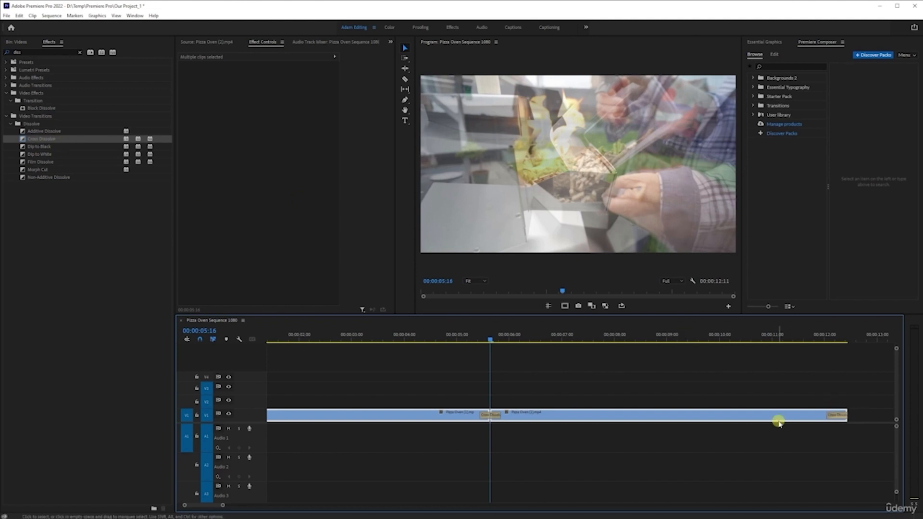
pyautogui.hotkey('ctrl', 'z')
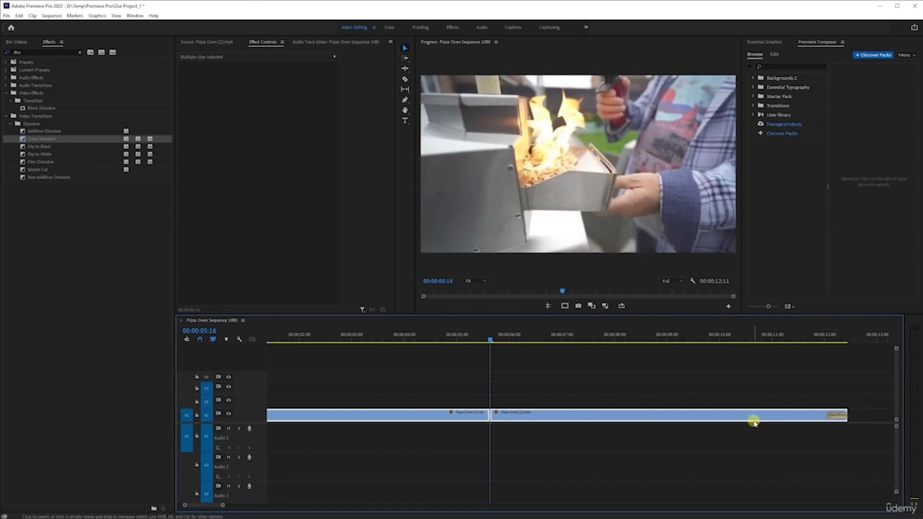
# Step: Delete the Cross Dissolves at the end of the second V1 clip and at the start of the first
pyautogui.click(834, 417)
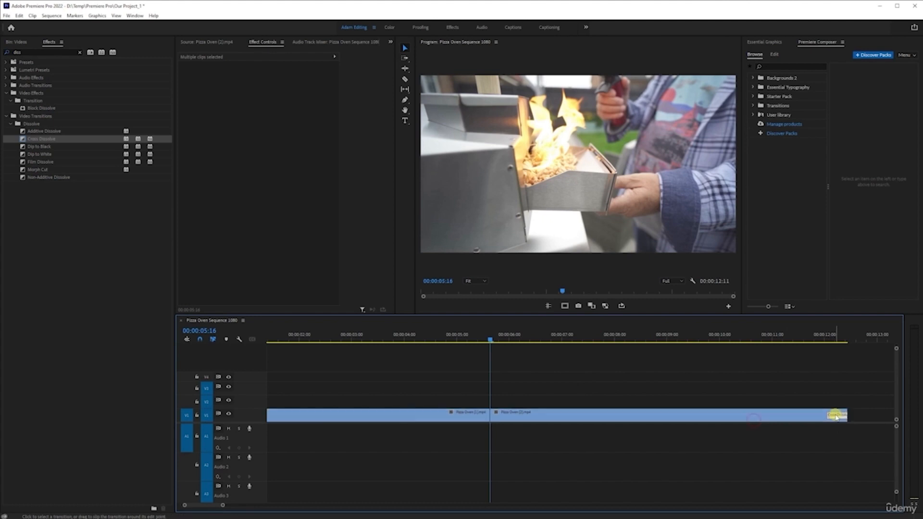
pyautogui.press('Delete')
pyautogui.press('-')
pyautogui.press('-')
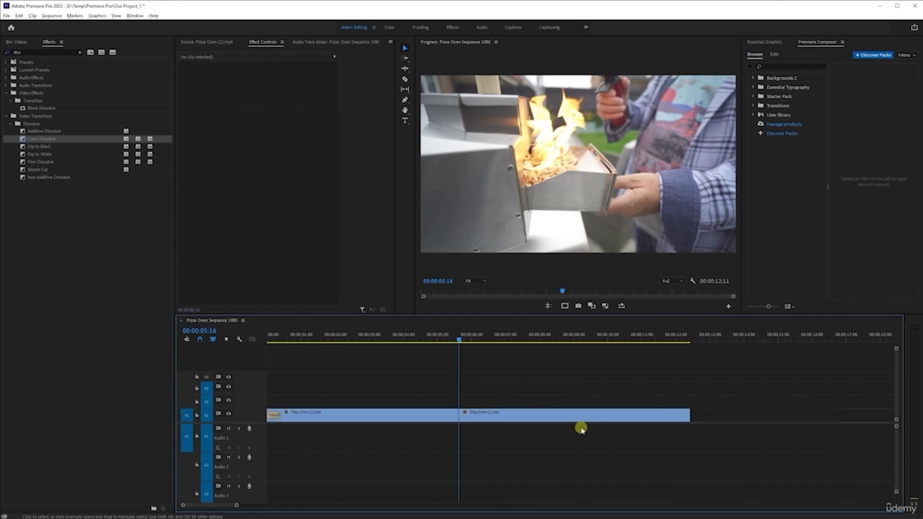
pyautogui.click(270, 415)
pyautogui.press('Delete')
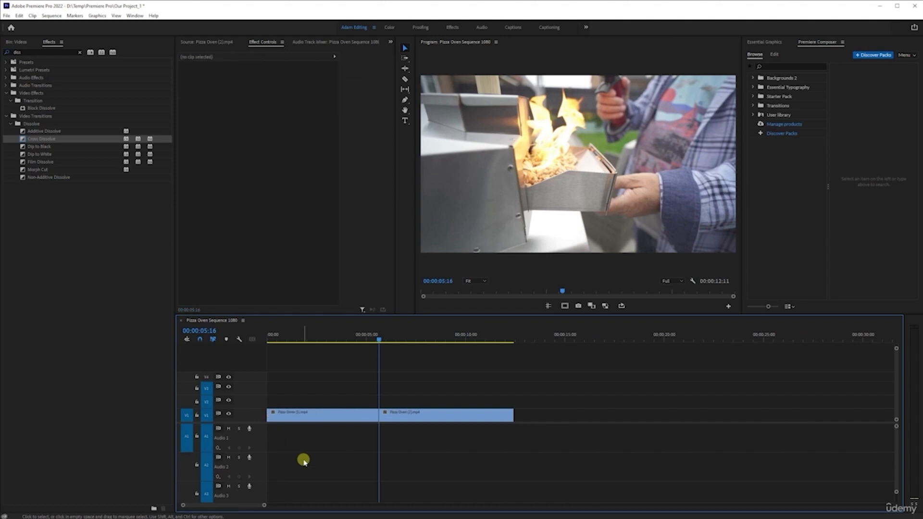
# Step: Select the Cross Dissolve at the very beginning of the sequence and delete it
pyautogui.scroll(5, 283, 425)
pyautogui.scroll(1, 283, 420)
pyautogui.click(287, 418)
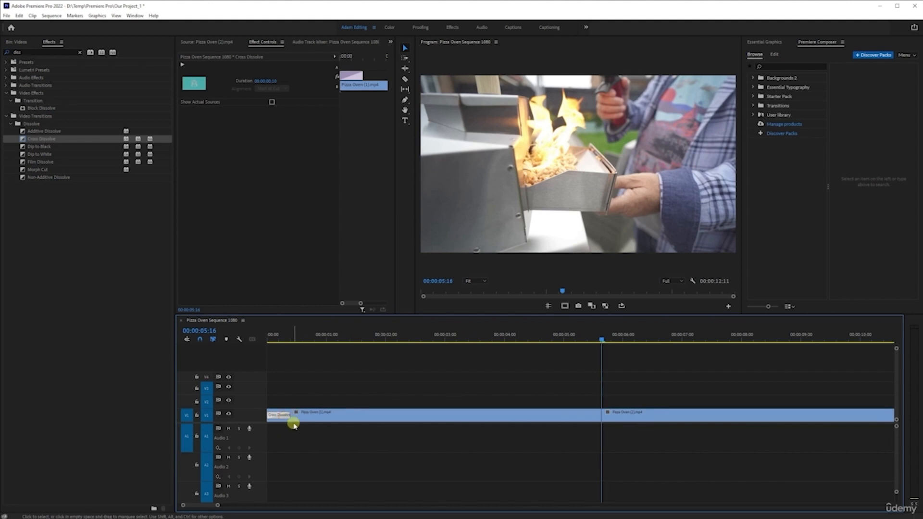
pyautogui.press('Delete')
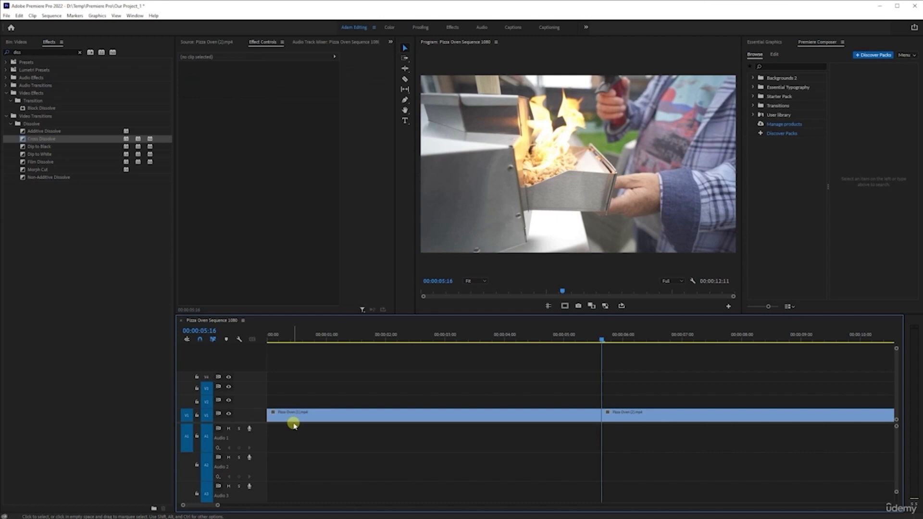
pyautogui.scroll(-4, 312, 428)
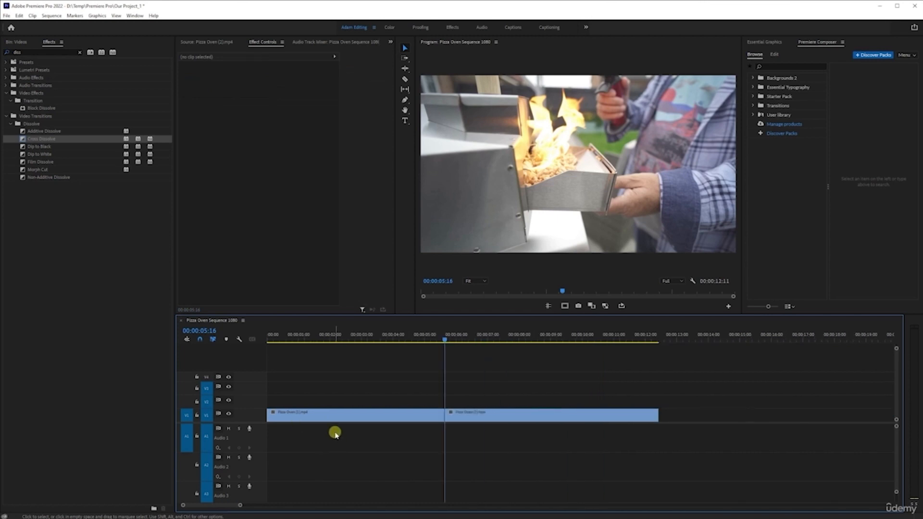
# Step: Try applying the default transitions to both V1 clips together, undo them, and deselect the clips
pyautogui.moveTo(327, 362); pyautogui.dragTo(481, 462)
pyautogui.moveTo(356, 358); pyautogui.dragTo(548, 455)
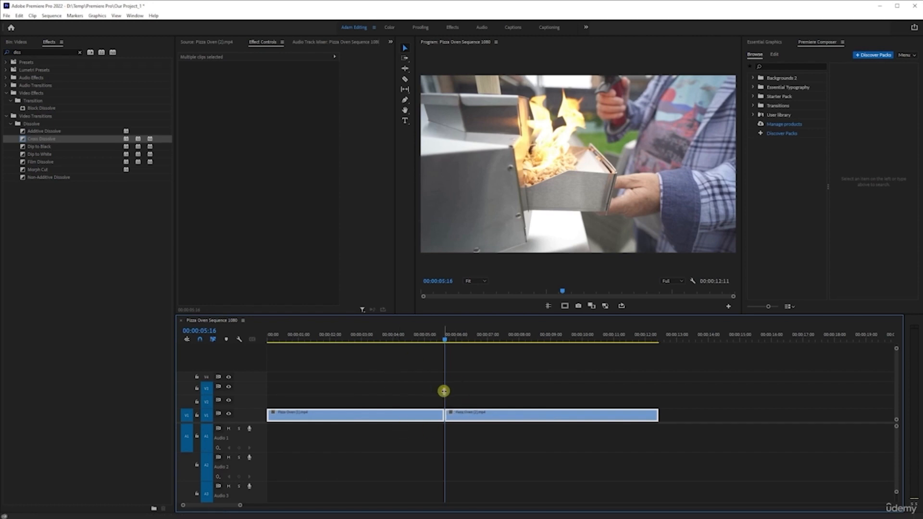
pyautogui.hotkey('ctrl', 'd')
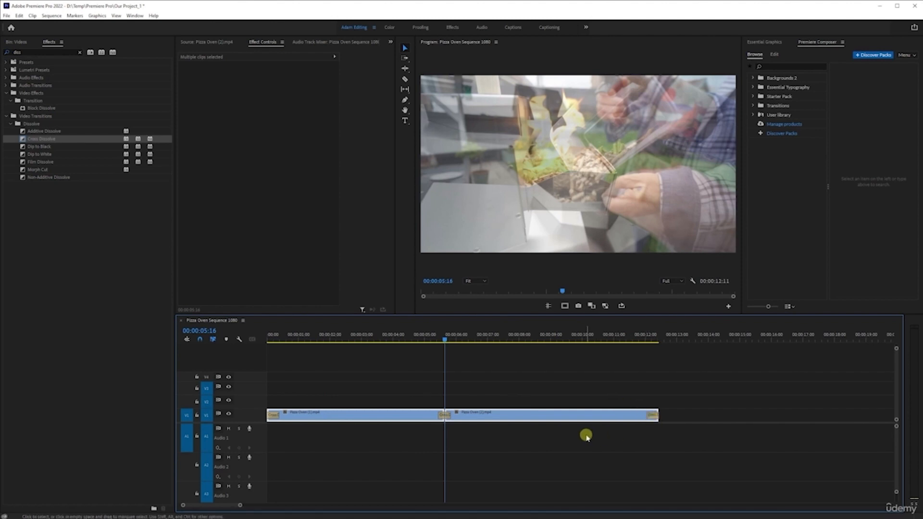
pyautogui.hotkey('ctrl', 'z')
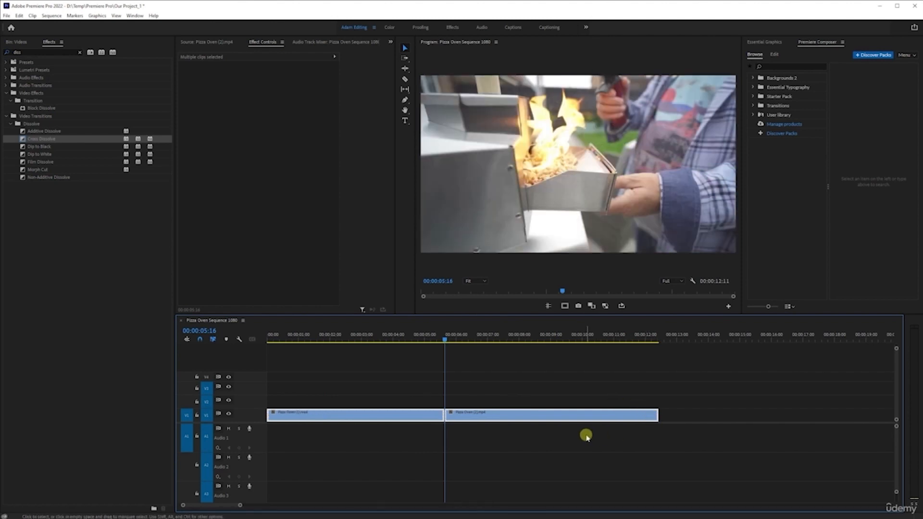
pyautogui.click(545, 387)
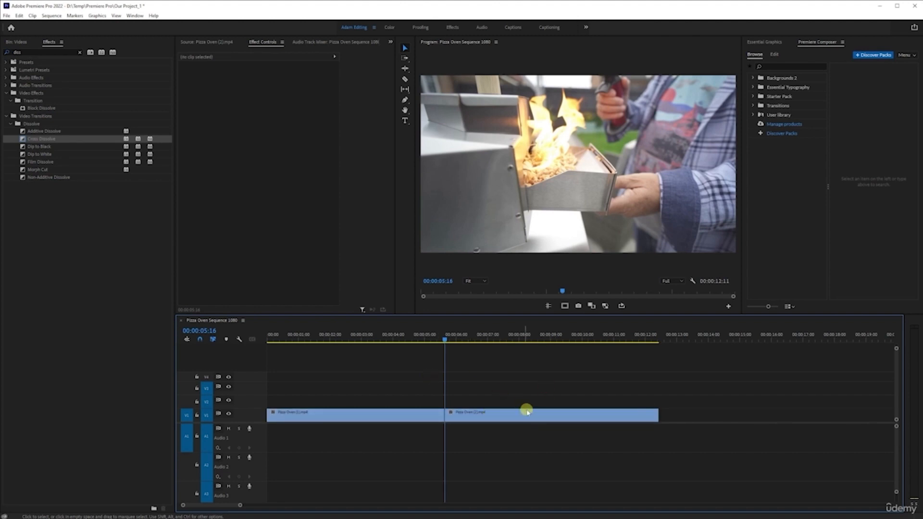
# Step: Apply the default video transition to only the edit point between the two V1 clips, and preview it
pyautogui.moveTo(411, 363); pyautogui.dragTo(498, 474)
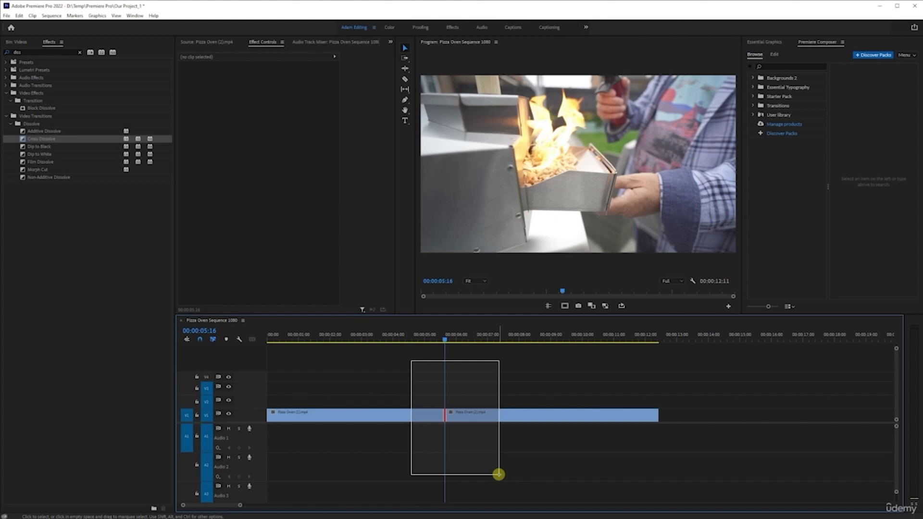
pyautogui.moveTo(498, 474); pyautogui.dragTo(498, 475)
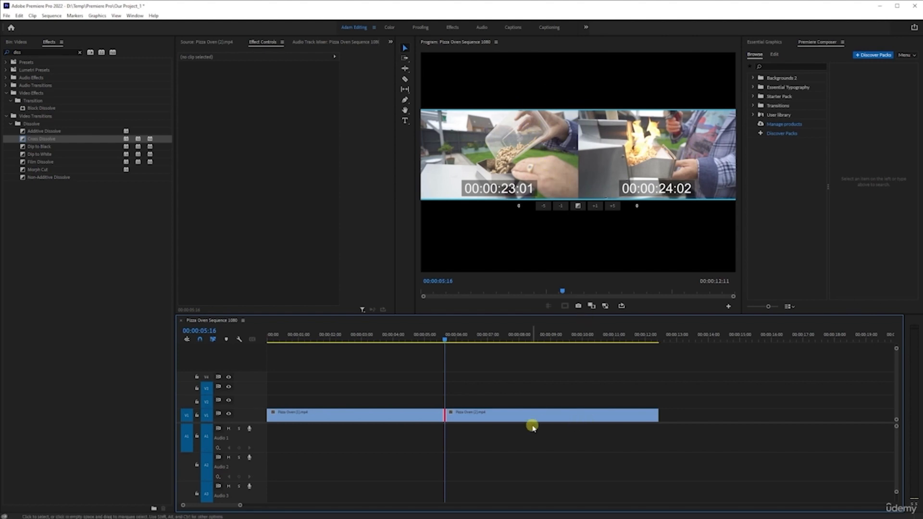
pyautogui.click(435, 336)
pyautogui.press('space')
pyautogui.press('space')
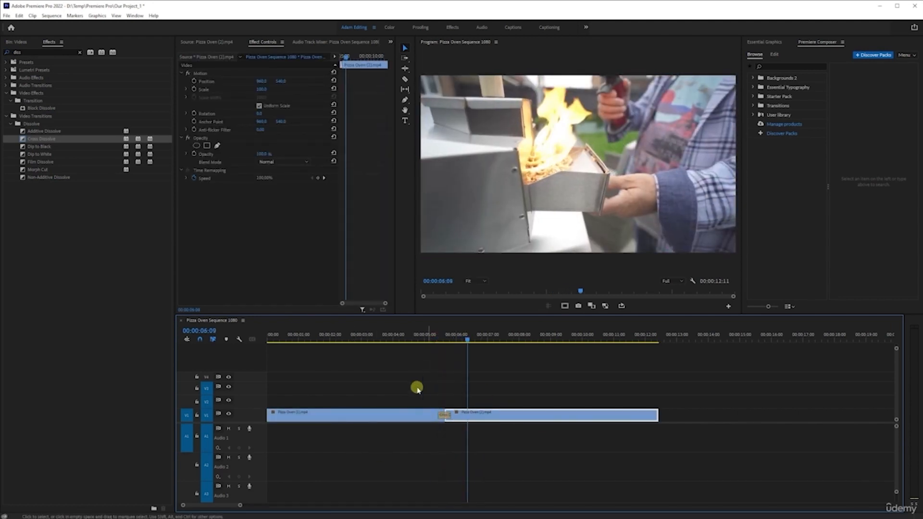
# Step: Move the playhead back to the cut and select its Cross Dissolve to inspect the transition's settings
pyautogui.scroll(5, 463, 397)
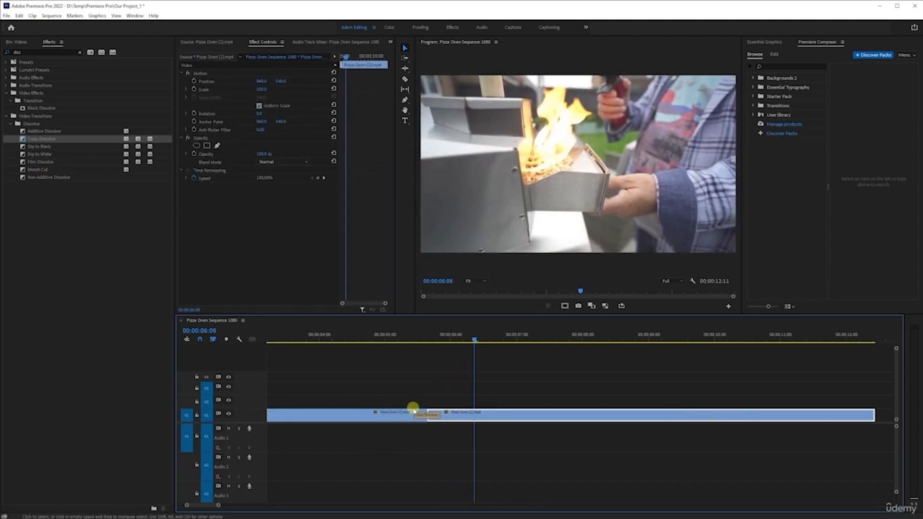
pyautogui.click(447, 334)
pyautogui.click(450, 415)
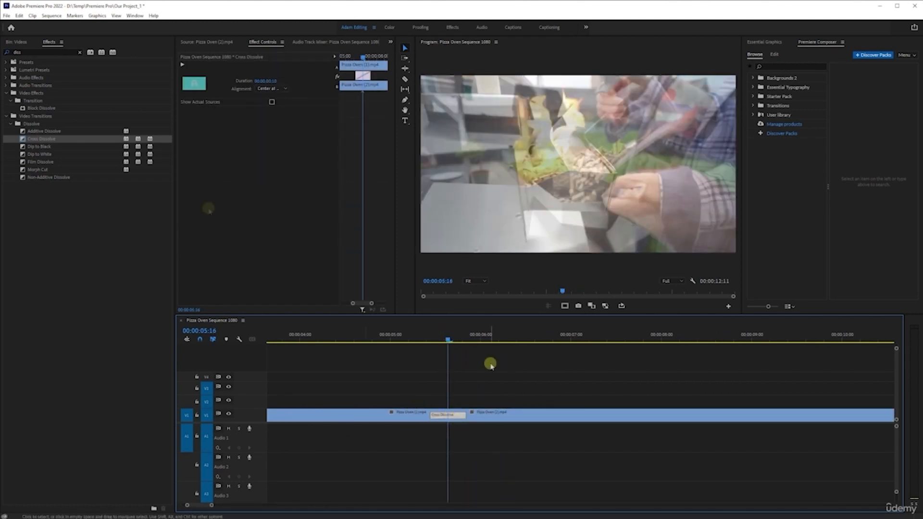
# Step: Set the default video transition duration to 25 frames in the timeline preferences
pyautogui.click(19, 15)
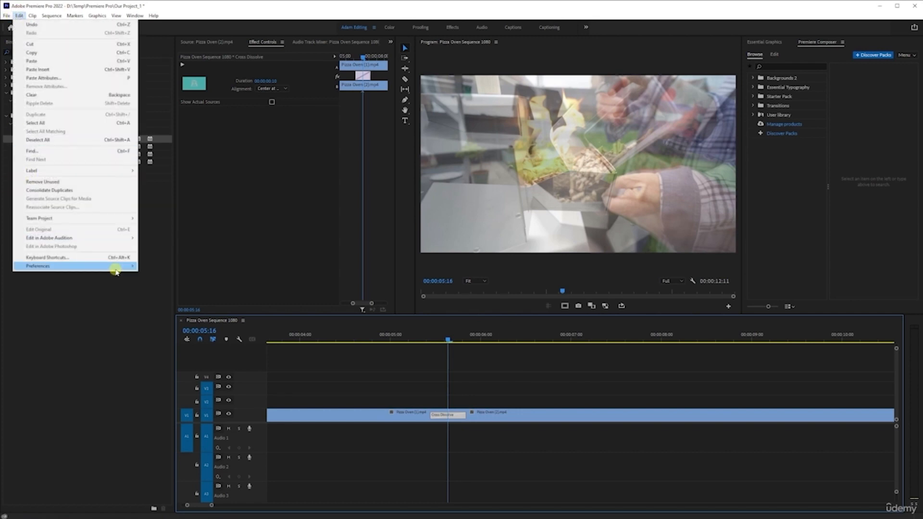
pyautogui.moveTo(116, 270)
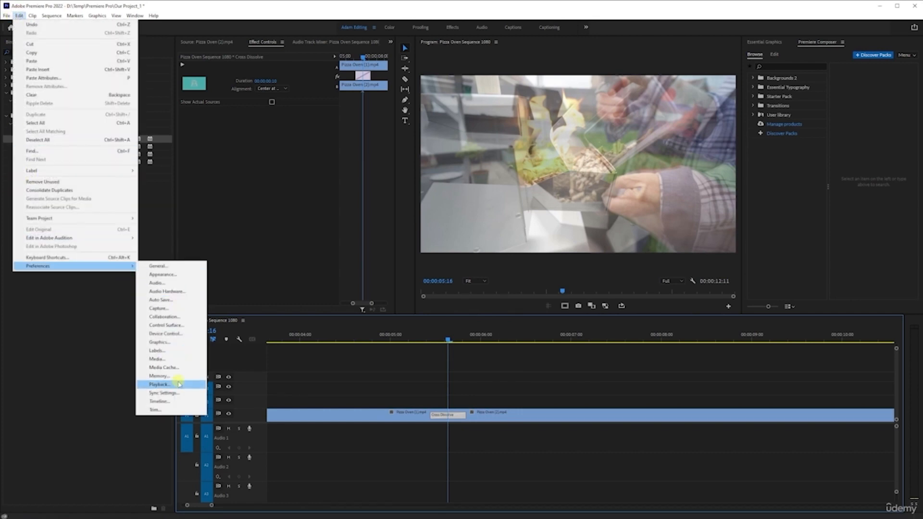
pyautogui.click(180, 384)
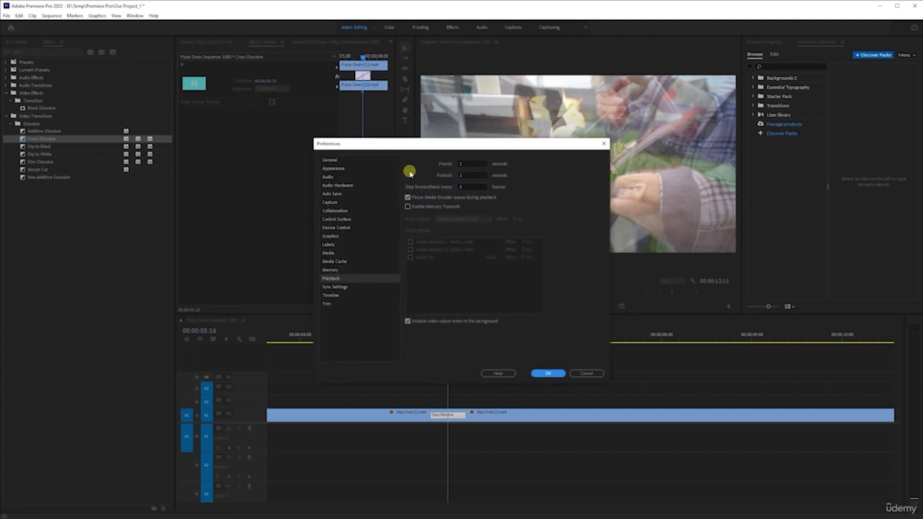
pyautogui.click(331, 295)
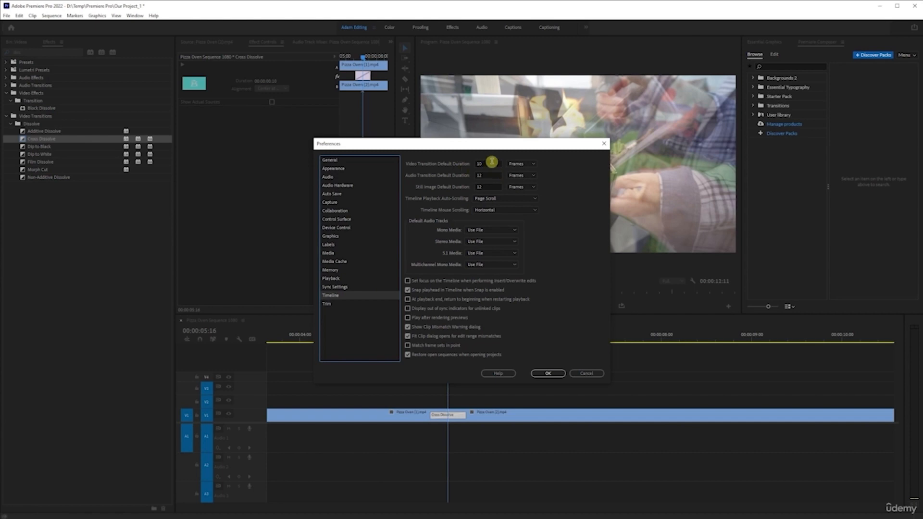
pyautogui.click(497, 162)
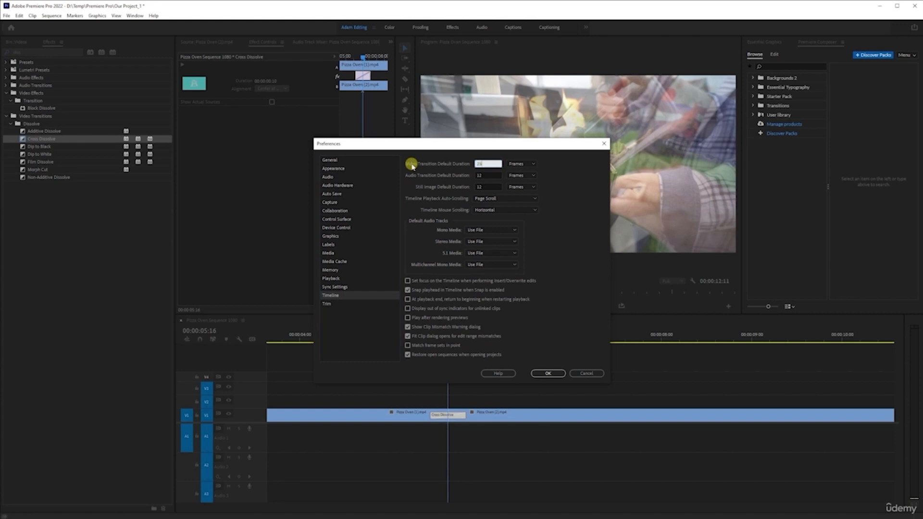
pyautogui.write('25')
pyautogui.click(553, 373)
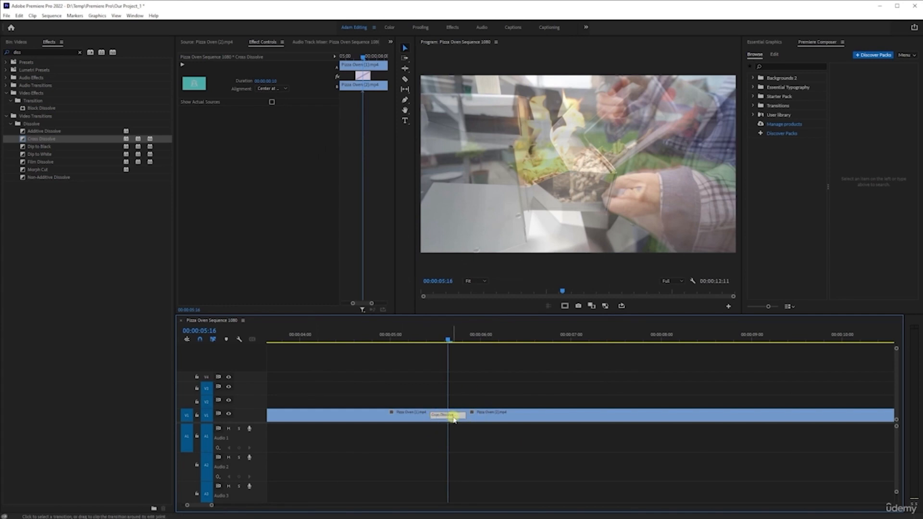
# Step: Replace the Cross Dissolve at the cut with a newly applied default transition, preview it, and return the playhead to the cut
pyautogui.press('Delete')
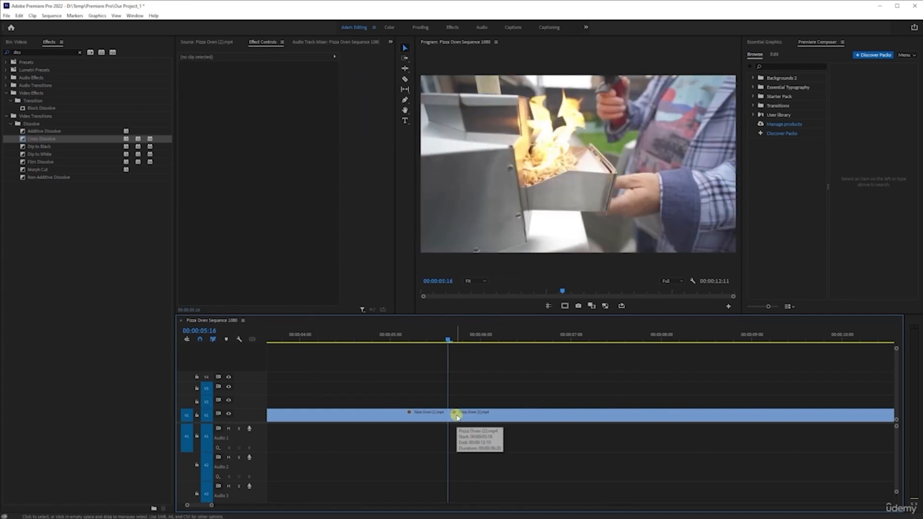
pyautogui.click(452, 425)
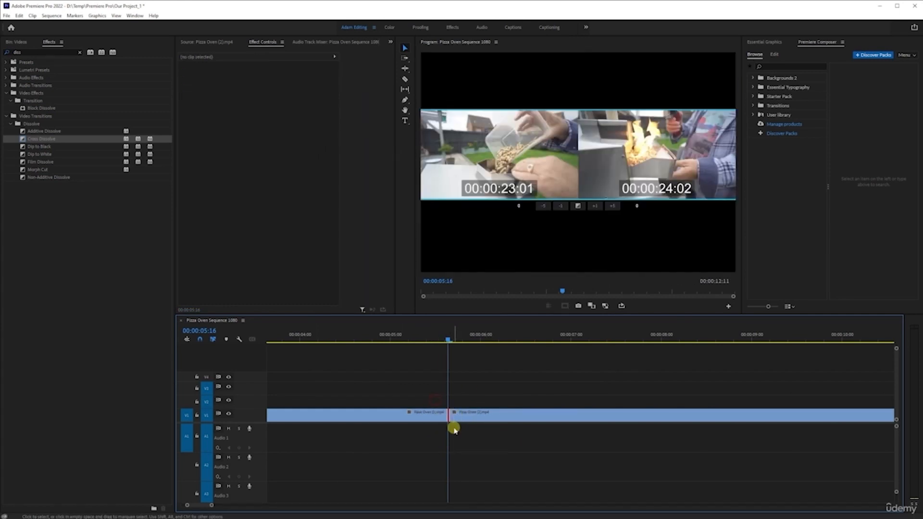
pyautogui.hotkey('ctrl', 'd')
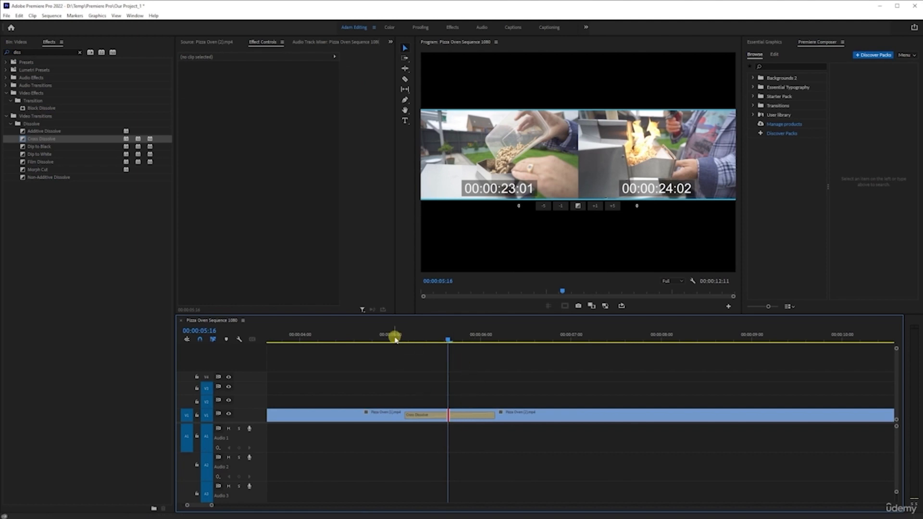
pyautogui.click(394, 337)
pyautogui.click(354, 332)
pyautogui.press('space')
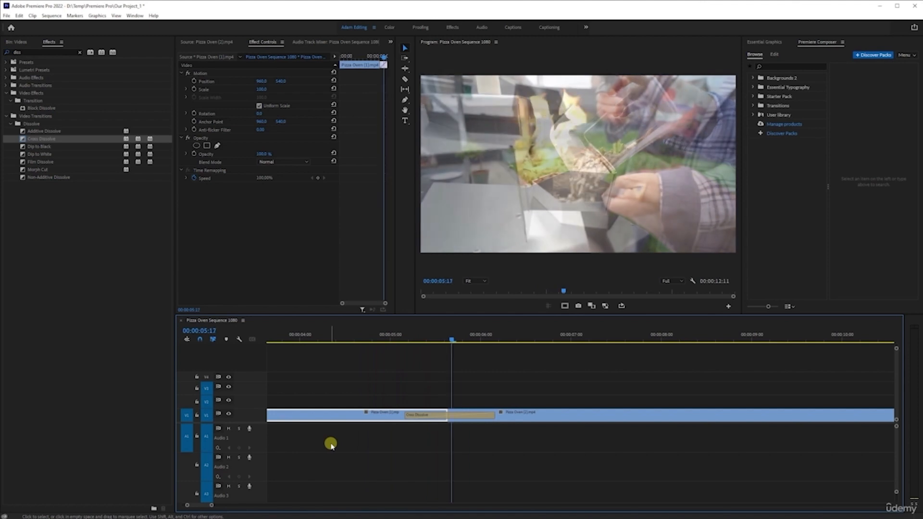
pyautogui.press('space')
pyautogui.click(449, 340)
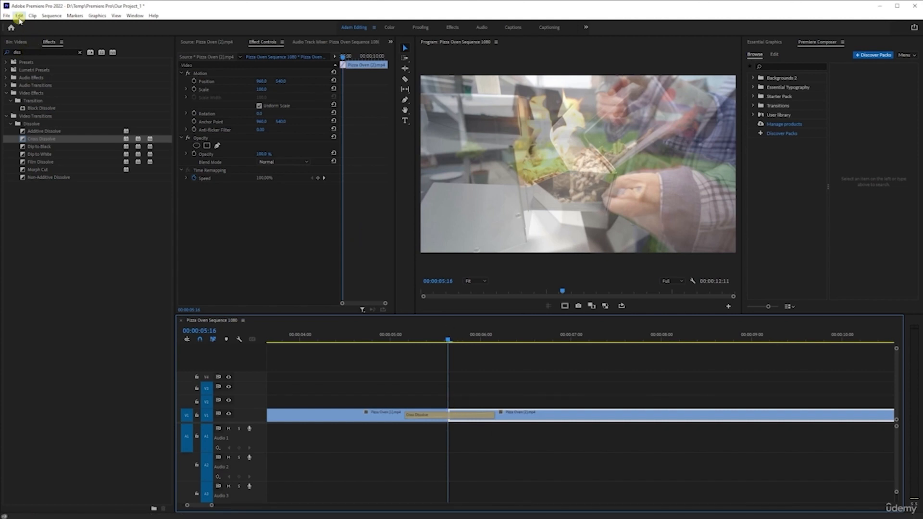
# Step: Set the default video transition duration to 10 frames in the timeline preferences
pyautogui.click(19, 15)
pyautogui.moveTo(128, 265)
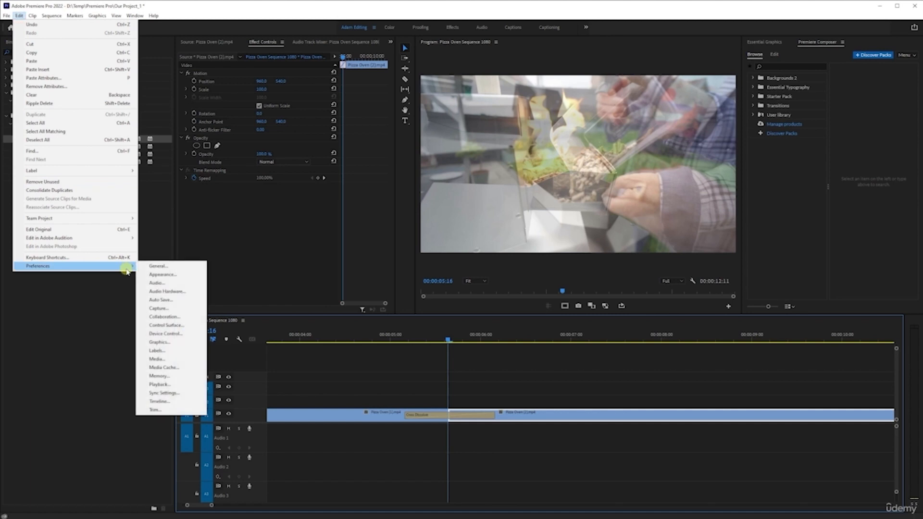
pyautogui.click(173, 401)
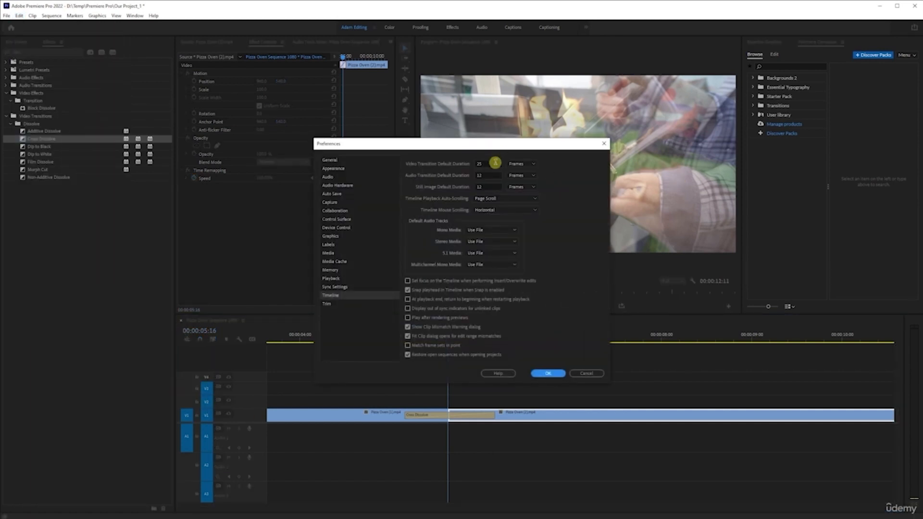
pyautogui.click(493, 163)
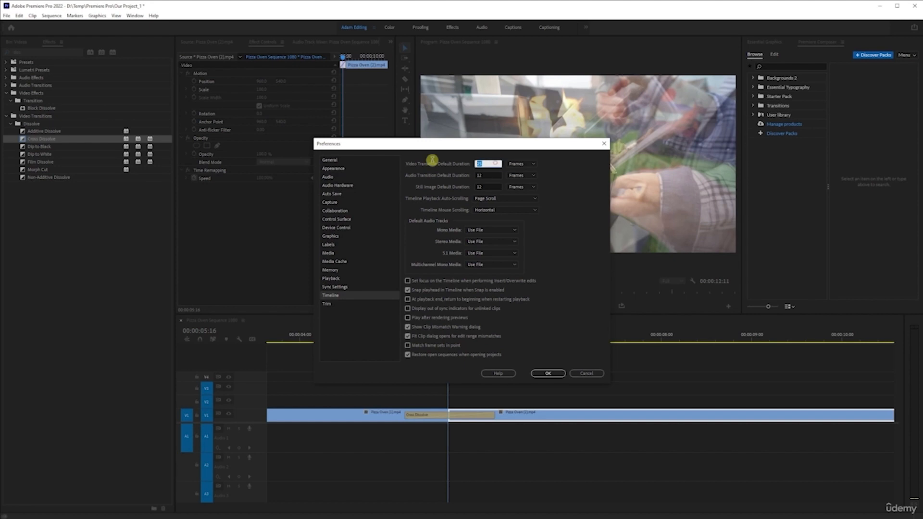
pyautogui.write('10')
pyautogui.click(587, 268)
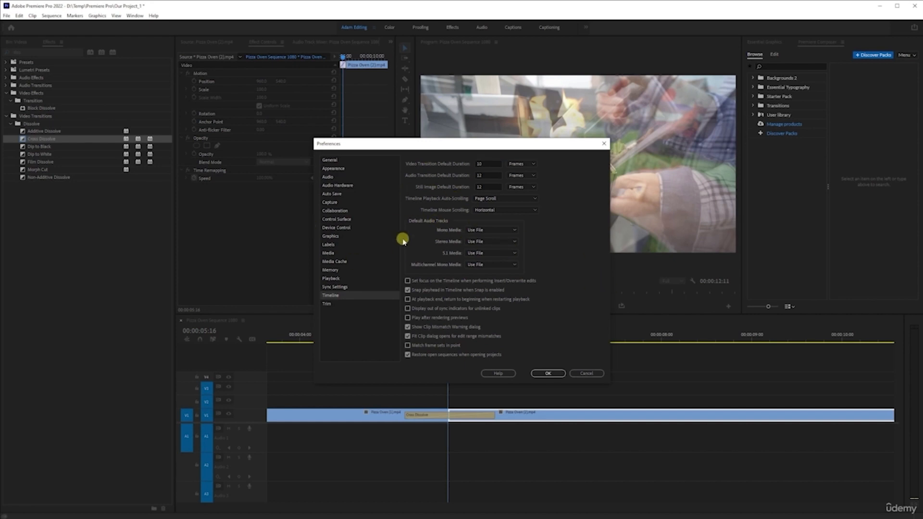
pyautogui.click(553, 374)
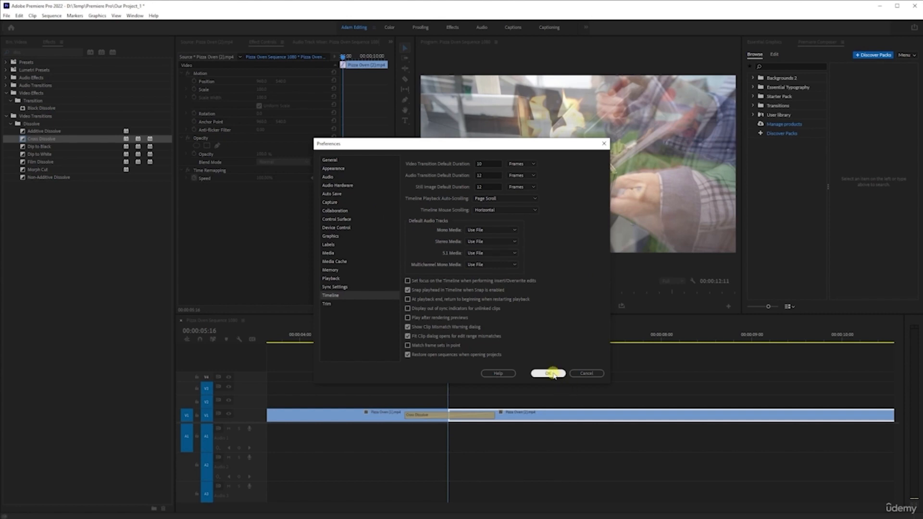
pyautogui.click(558, 374)
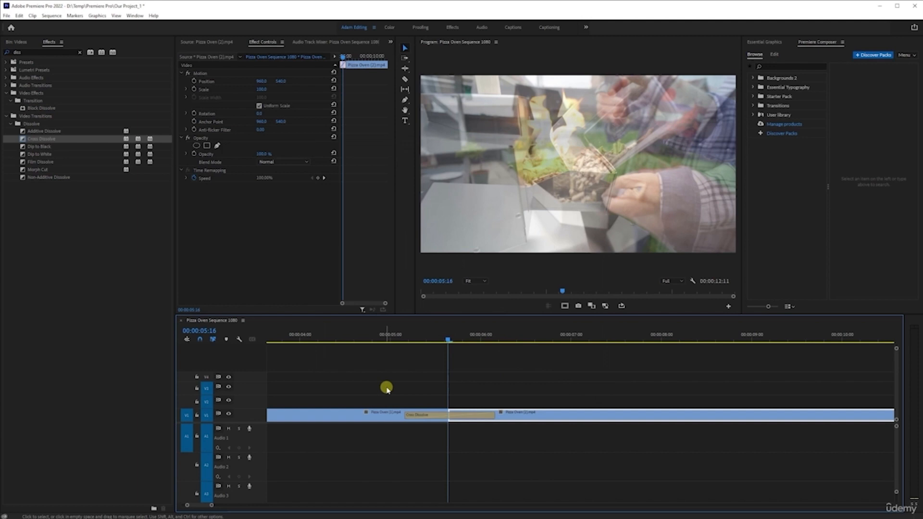
# Step: Delete the longer Cross Dissolve at the cut and apply the default 10-frame video transition to that edit point
pyautogui.click(466, 416)
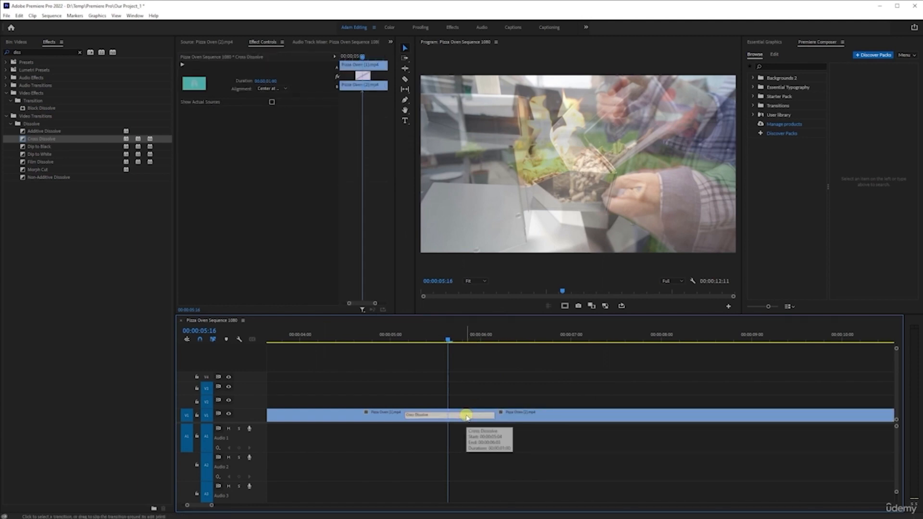
pyautogui.press('Delete')
pyautogui.moveTo(416, 385); pyautogui.dragTo(533, 451)
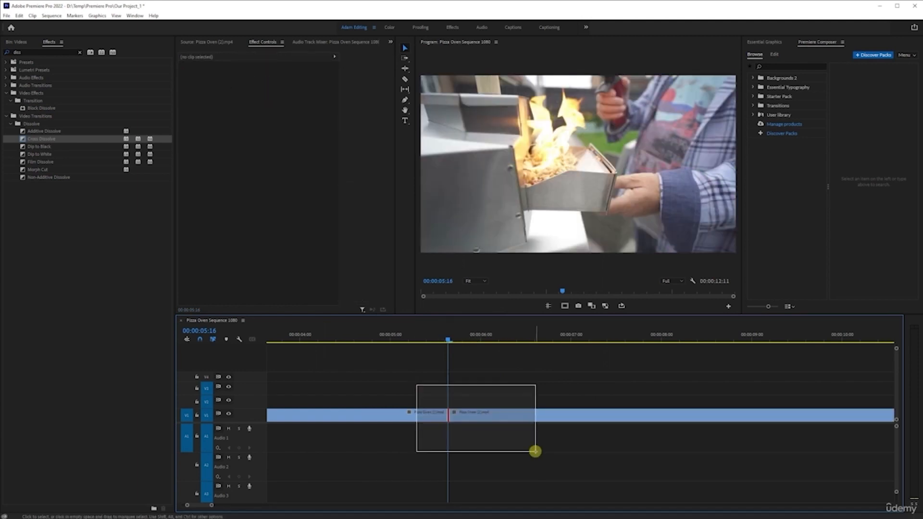
pyautogui.hotkey('ctrl', 'd')
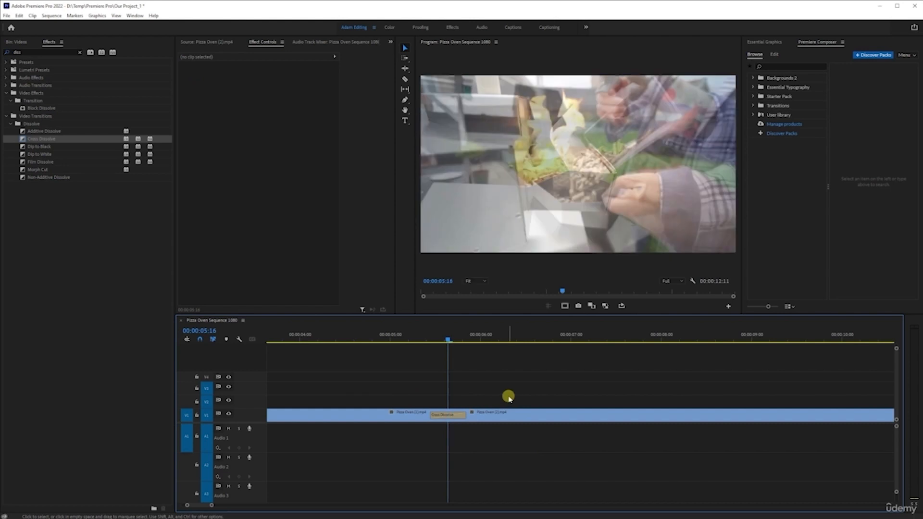
pyautogui.click(509, 398)
pyautogui.hotkey('ctrl', 'z')
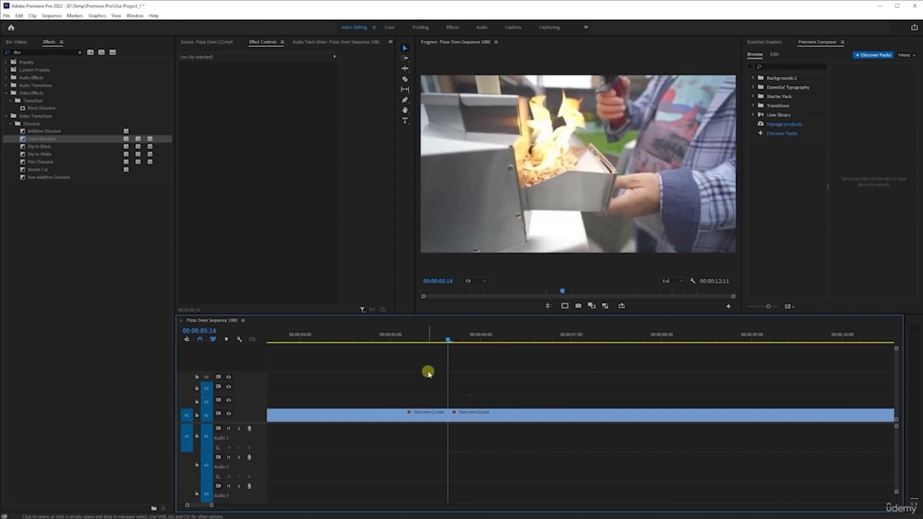
pyautogui.moveTo(412, 364); pyautogui.dragTo(539, 461)
pyautogui.hotkey('ctrl', 'd')
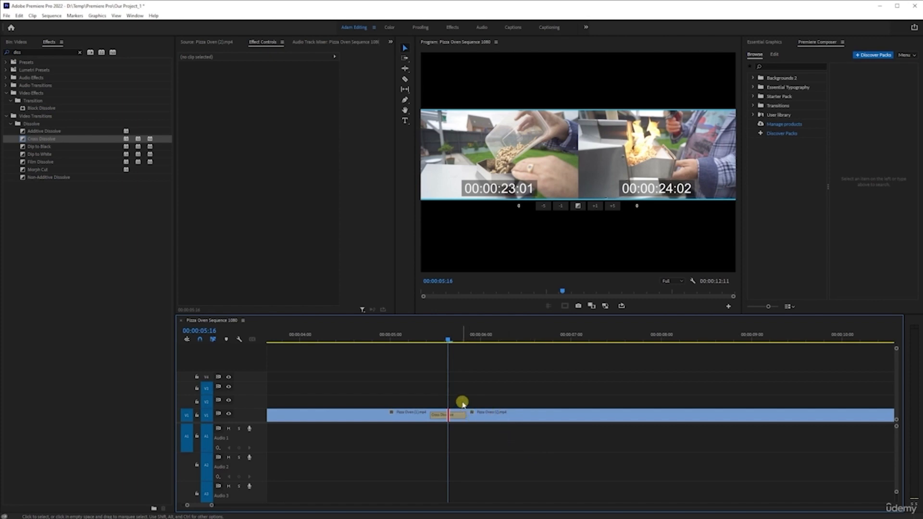
pyautogui.click(503, 415)
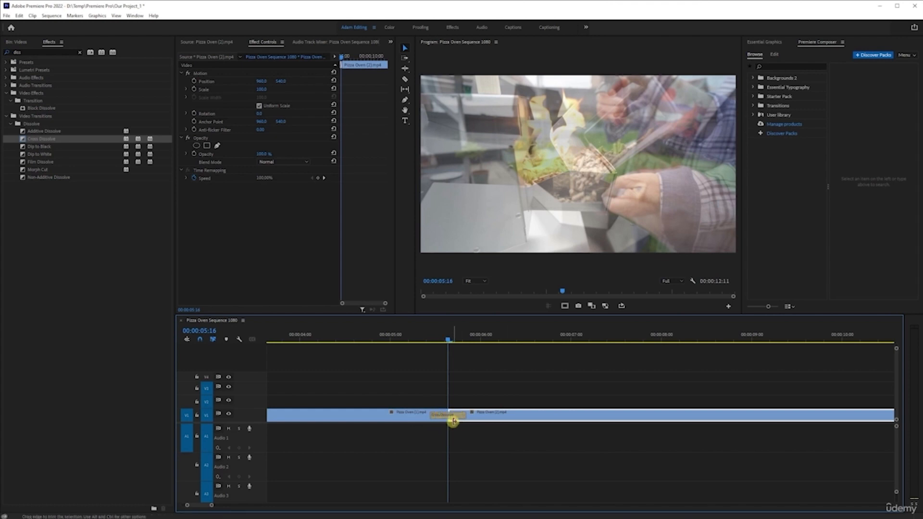
# Step: Lengthen the Cross Dissolve at the cut to about 2.5 seconds by extending its end edge, and preview it
pyautogui.scroll(4, 441, 423)
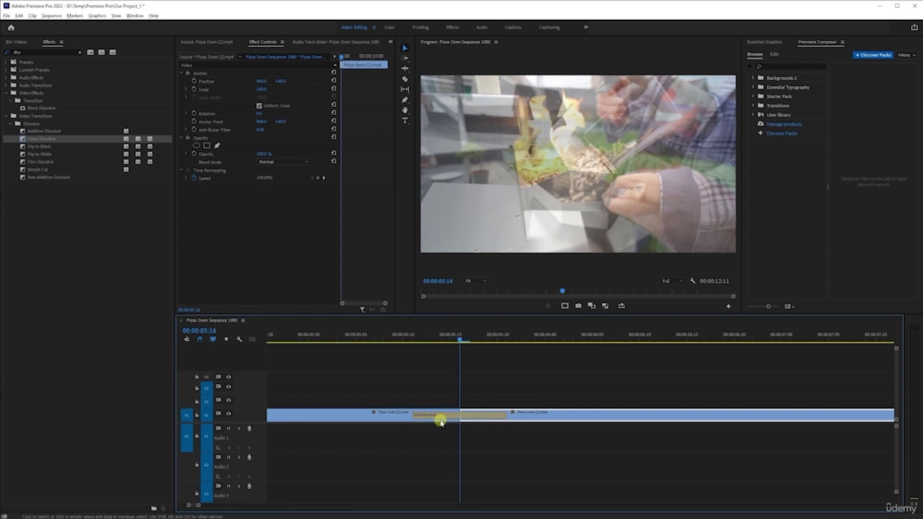
pyautogui.scroll(1, 441, 422)
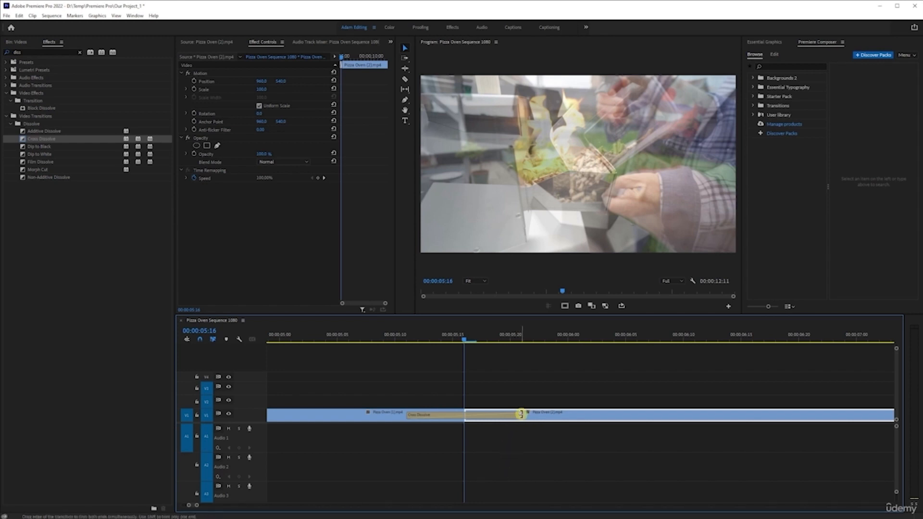
pyautogui.click(521, 414)
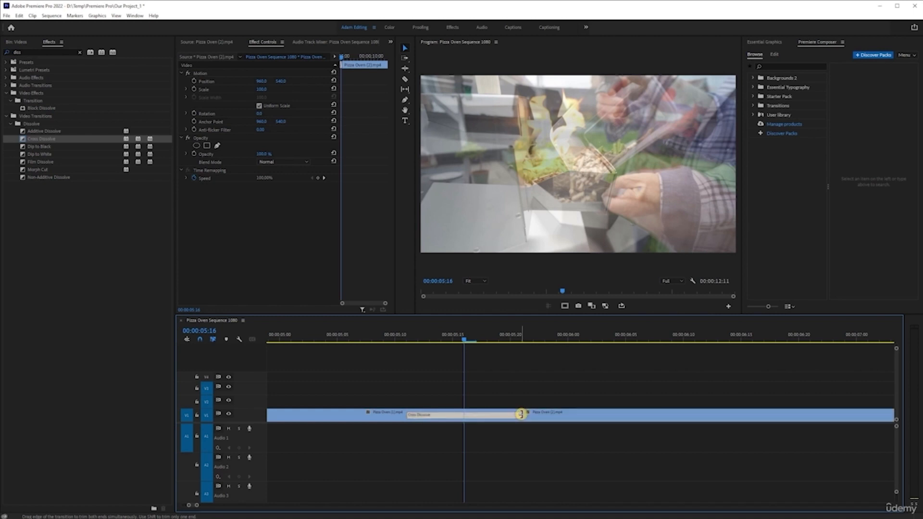
pyautogui.moveTo(521, 413); pyautogui.dragTo(824, 413)
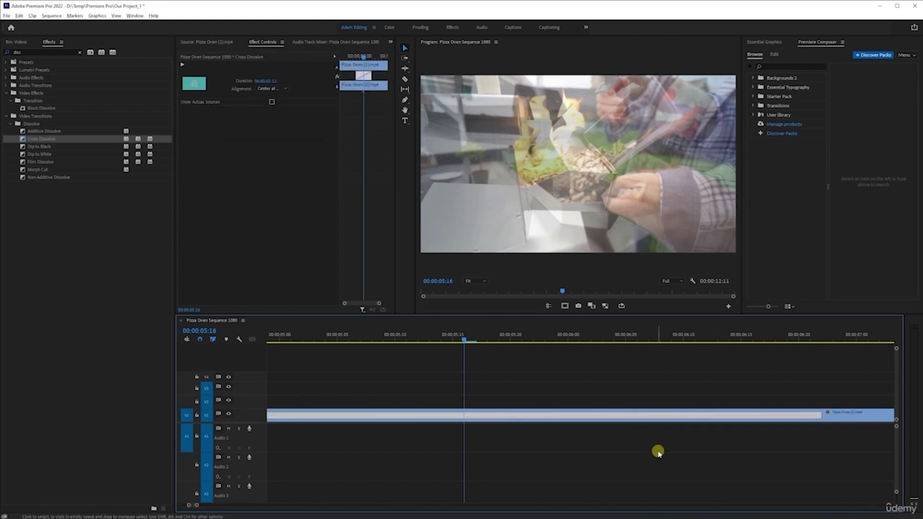
pyautogui.scroll(-4, 658, 453)
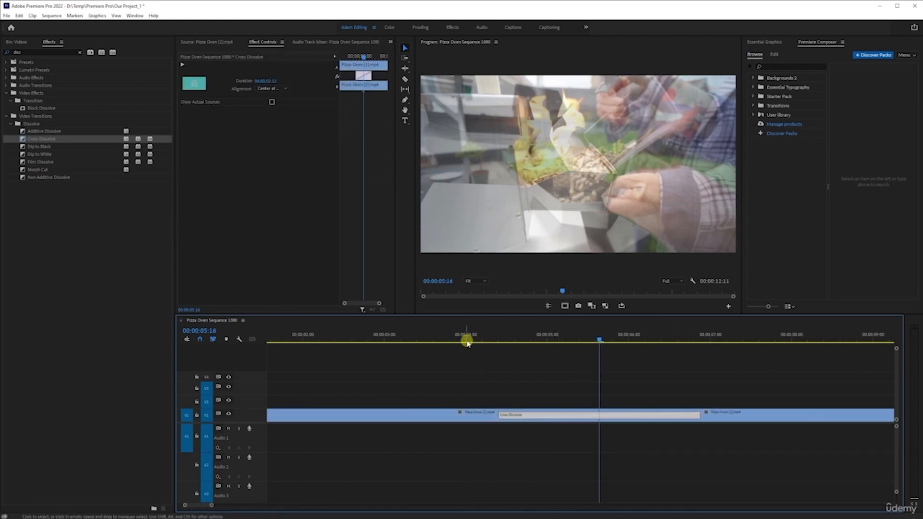
pyautogui.click(488, 333)
pyautogui.press('space')
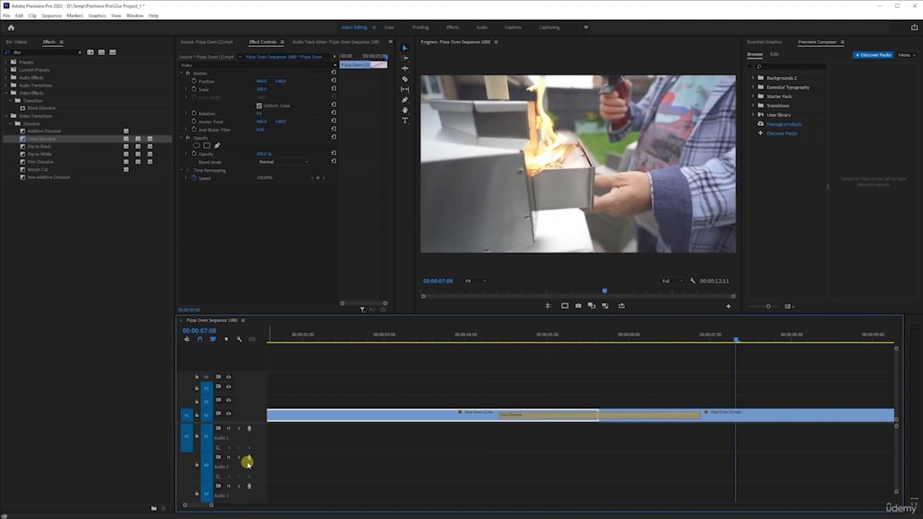
pyautogui.press('space')
# Step: Extend the Cross Dissolve across most of both V1 clips, to about 9 seconds, and play it from near the sequence start
pyautogui.press('-')
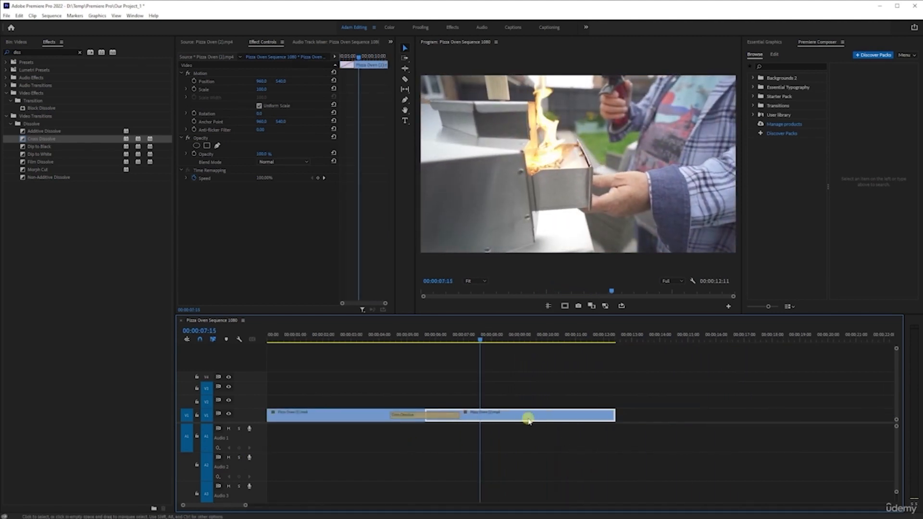
pyautogui.moveTo(458, 416); pyautogui.dragTo(550, 415)
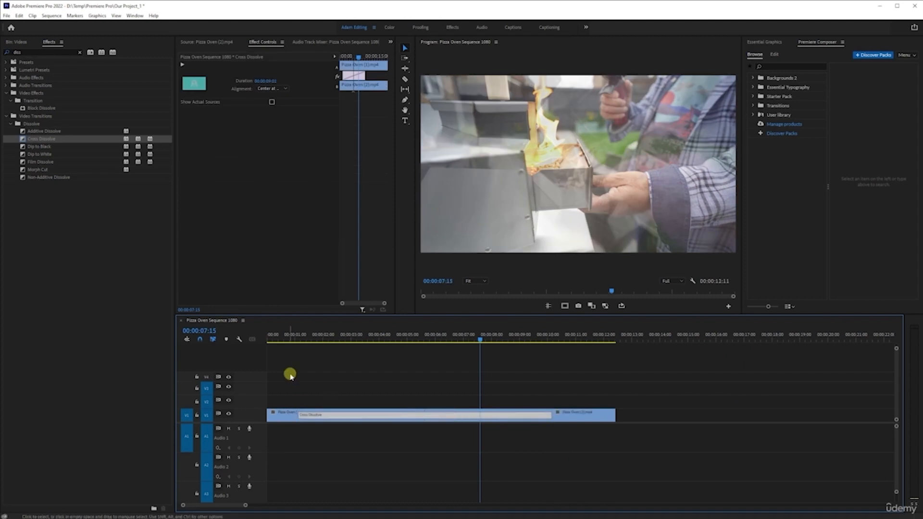
pyautogui.click(282, 336)
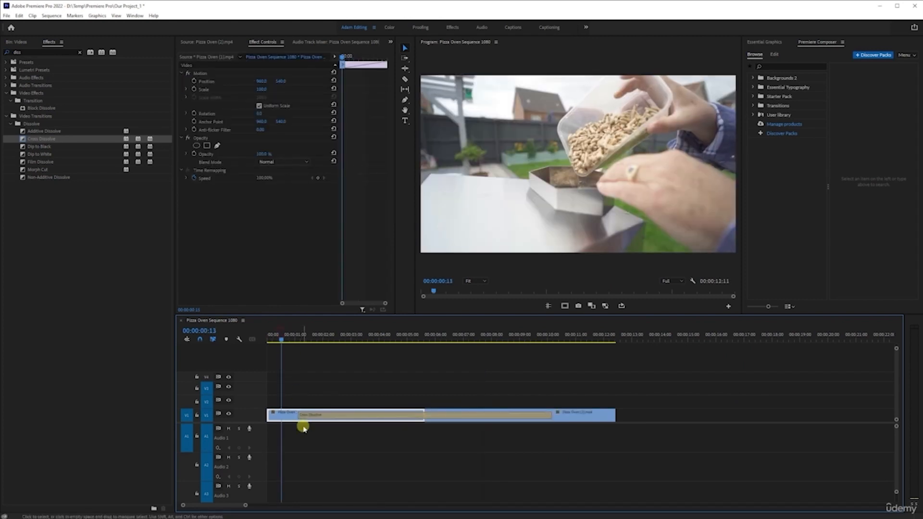
pyautogui.press('space')
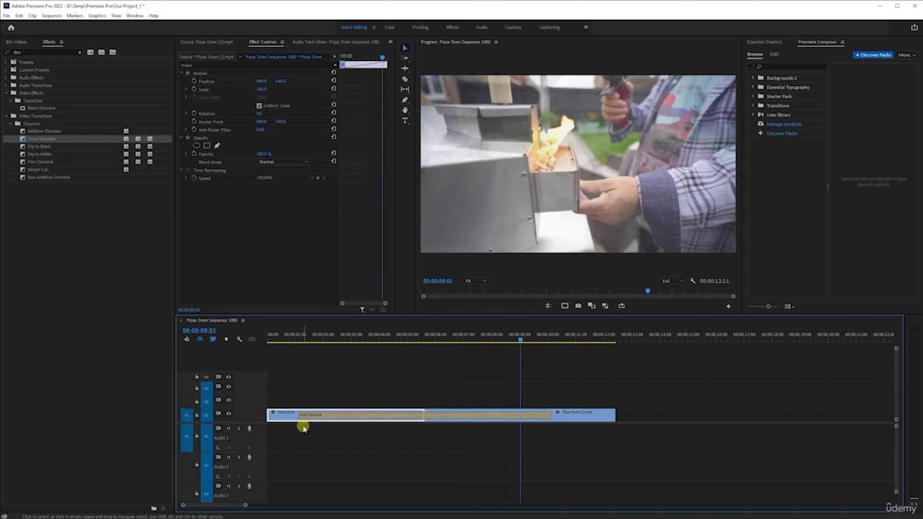
# Step: Undo the 9-second extension of the Cross Dissolve and play the cut with its 2.5-second version
pyautogui.press('space')
pyautogui.hotkey('ctrl', 'z')
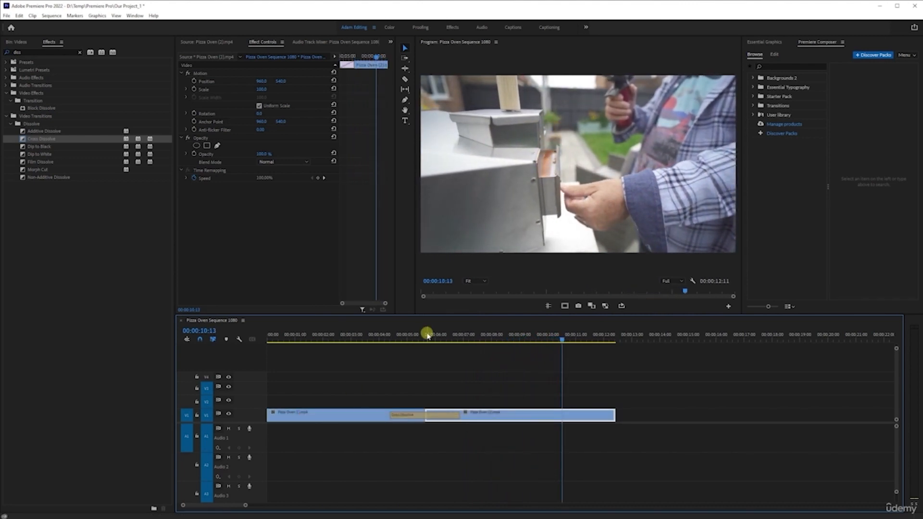
pyautogui.click(425, 335)
pyautogui.click(377, 335)
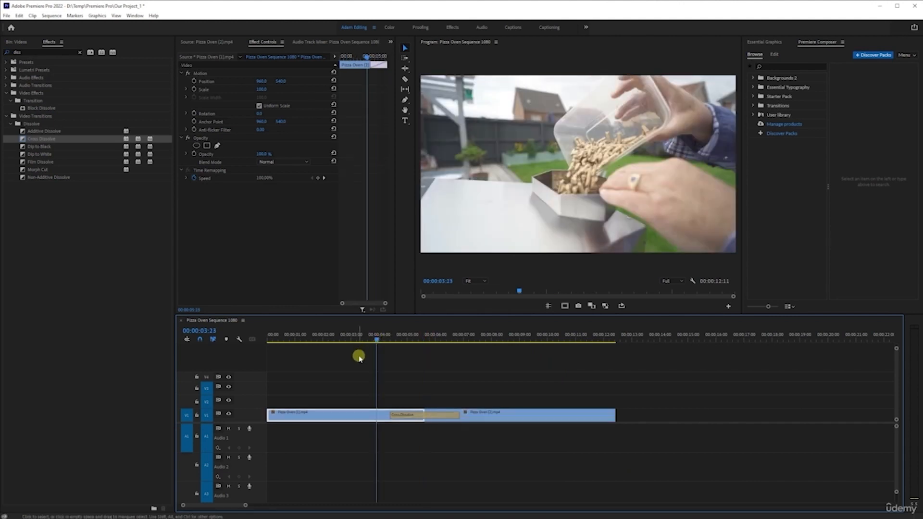
pyautogui.click(346, 335)
pyautogui.press('space')
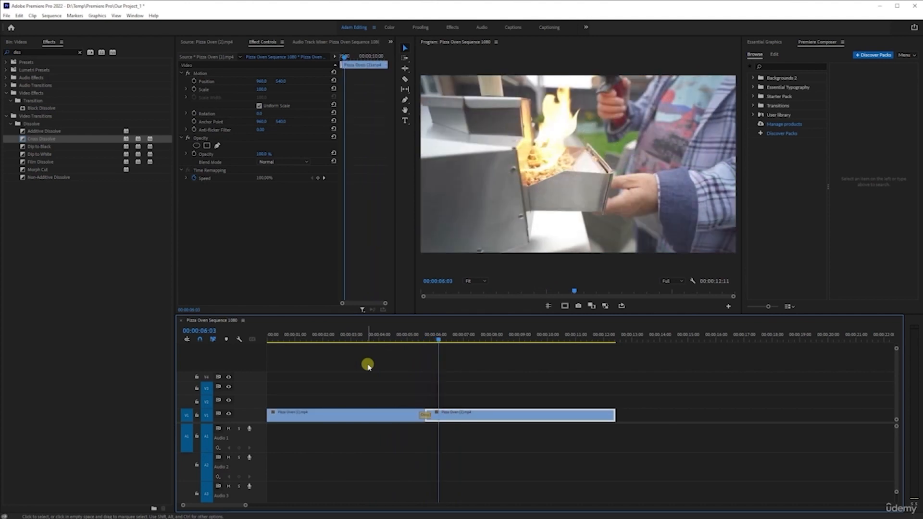
# Step: Return the Cross Dissolve at the cut to its 10-frame length, play across the cut, and save the project
pyautogui.press('space')
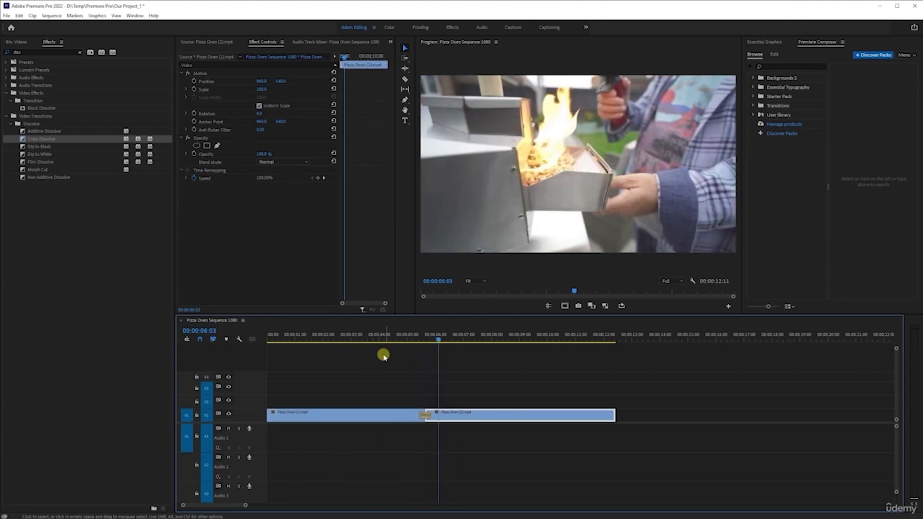
pyautogui.click(410, 335)
pyautogui.click(396, 335)
pyautogui.press('space')
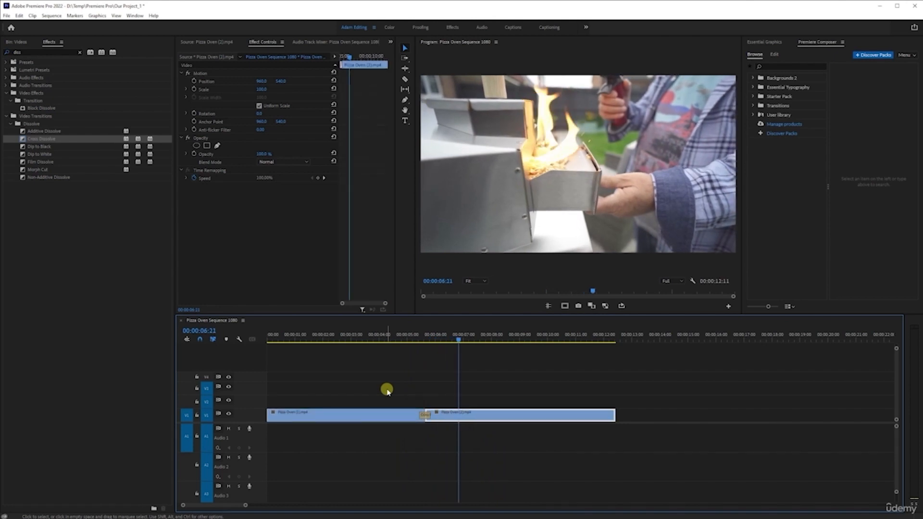
pyautogui.hotkey('ctrl', 's')
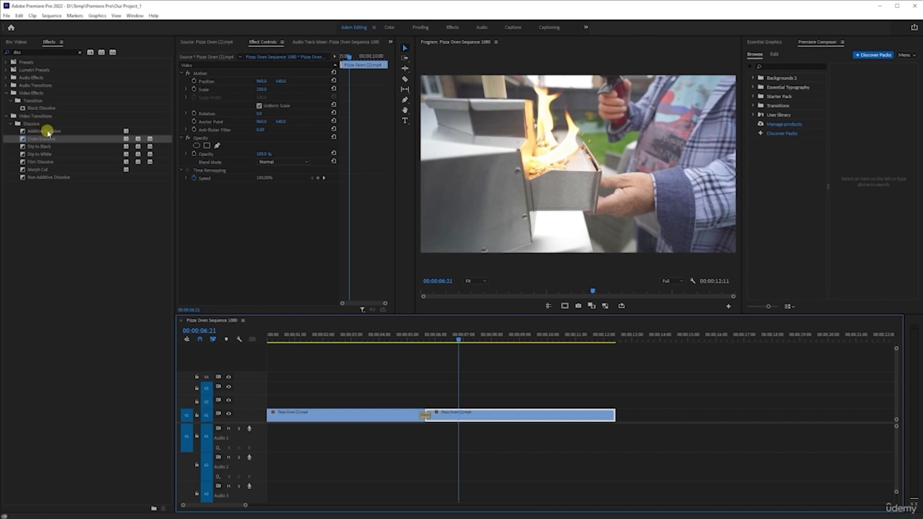
# Step: Replace the Cross Dissolve between the two V1 clips with a Dip to White transition
pyautogui.click(43, 154)
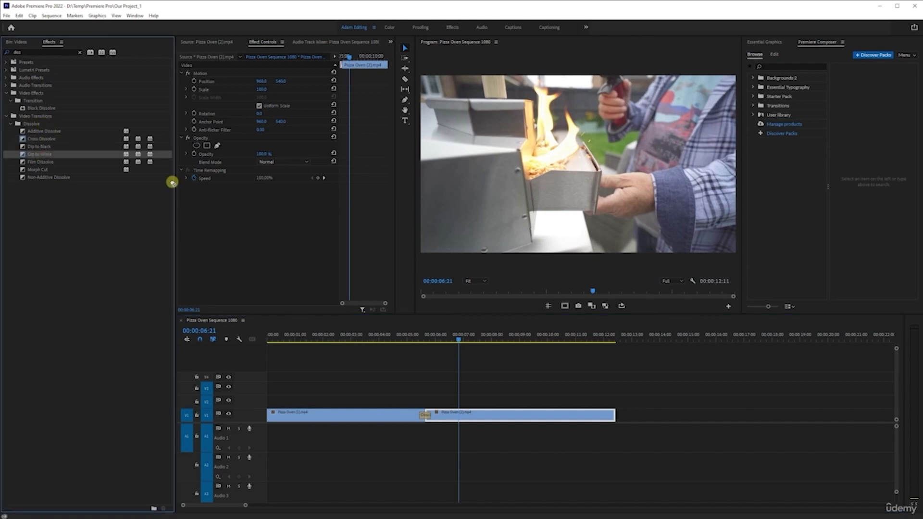
pyautogui.moveTo(172, 183); pyautogui.dragTo(425, 417)
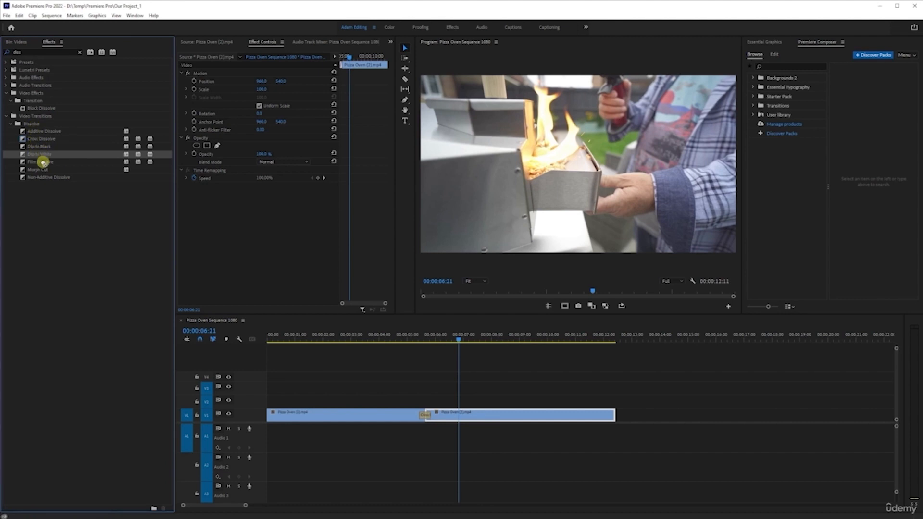
pyautogui.moveTo(43, 163); pyautogui.dragTo(426, 416)
# Step: Set Dip to White as the default transition, and make Cross Dissolve the default again
pyautogui.rightClick(33, 156)
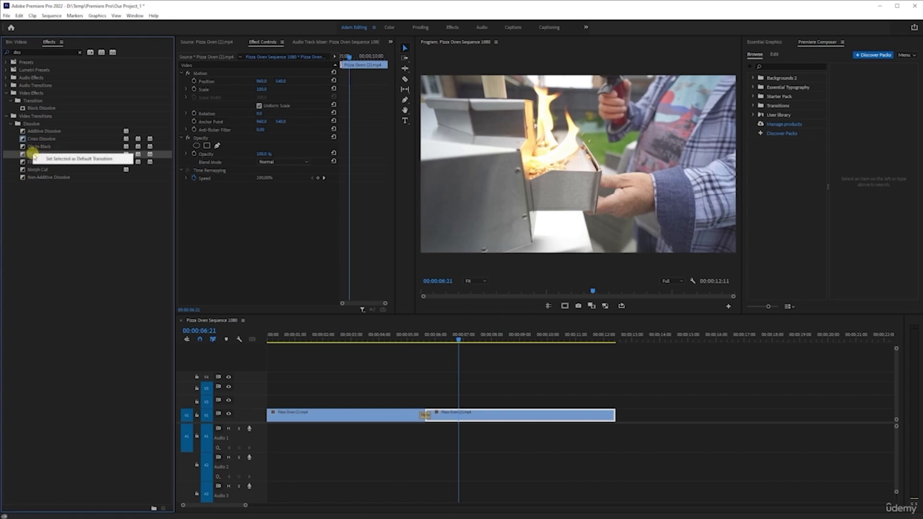
pyautogui.click(93, 160)
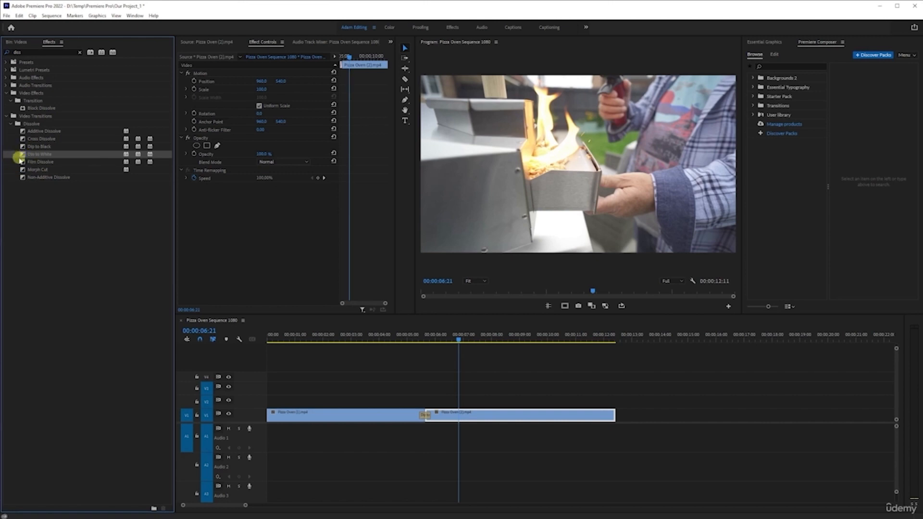
pyautogui.click(49, 139)
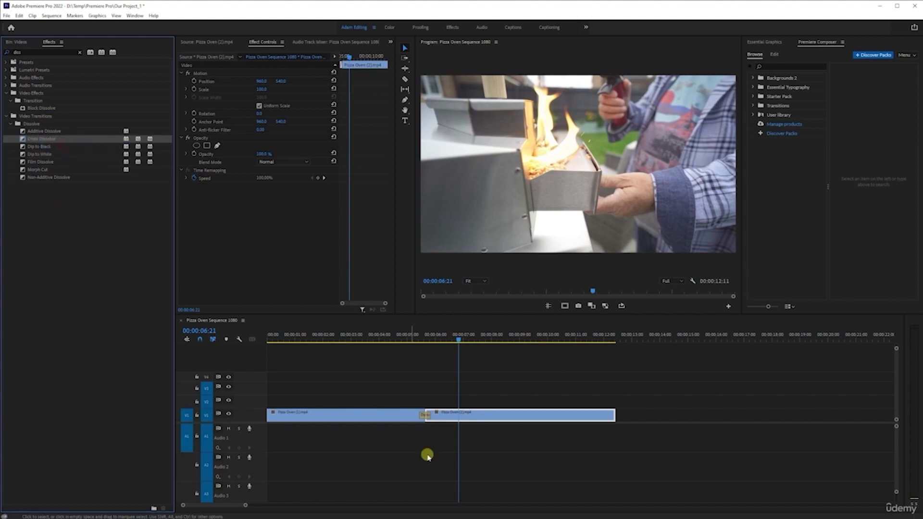
# Step: Play across the cut from about 4.5 seconds to preview the Dip to White transition
pyautogui.click(398, 336)
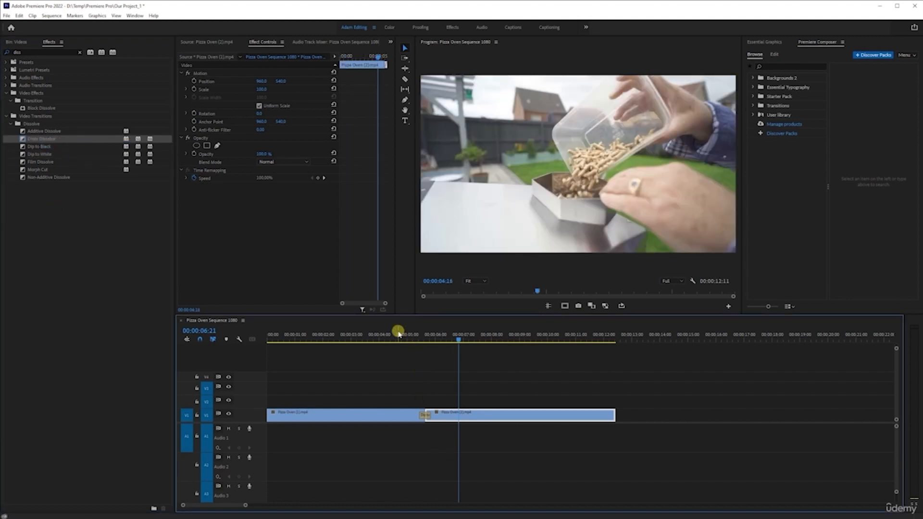
pyautogui.press('space')
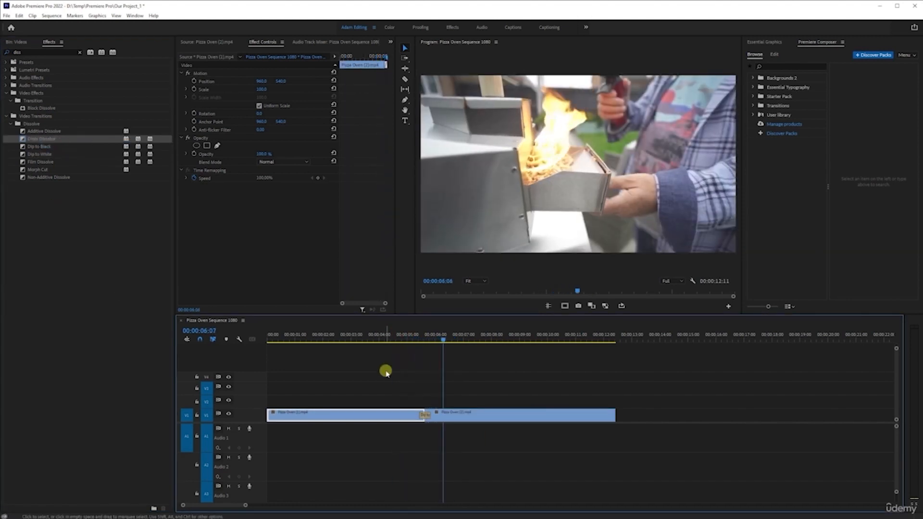
pyautogui.click(396, 340)
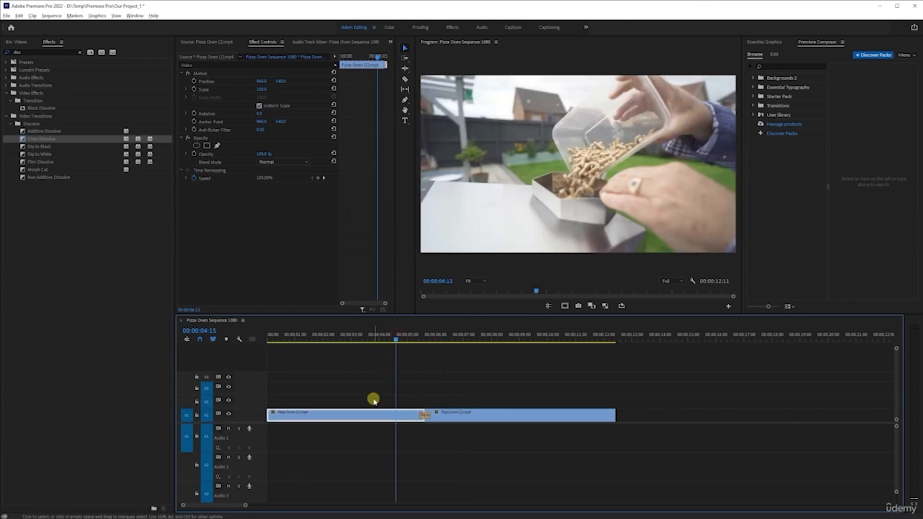
pyautogui.scroll(2, 374, 398)
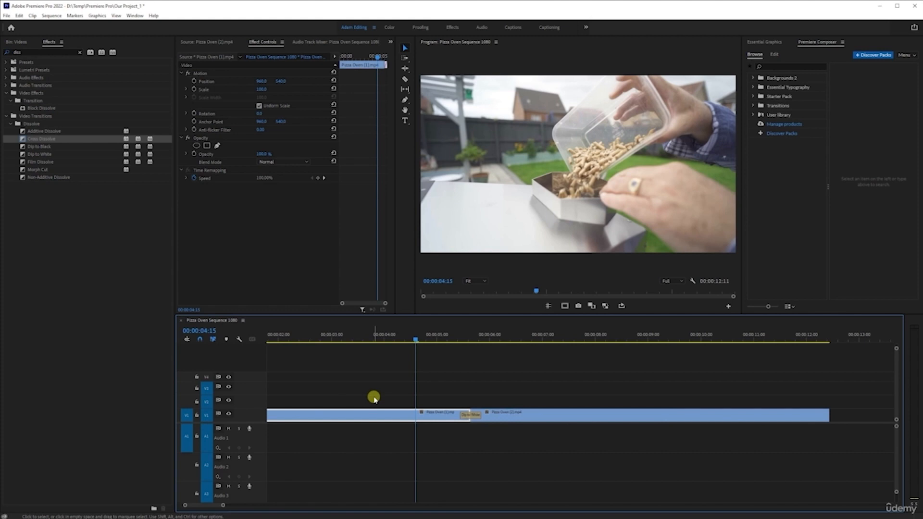
pyautogui.press('space')
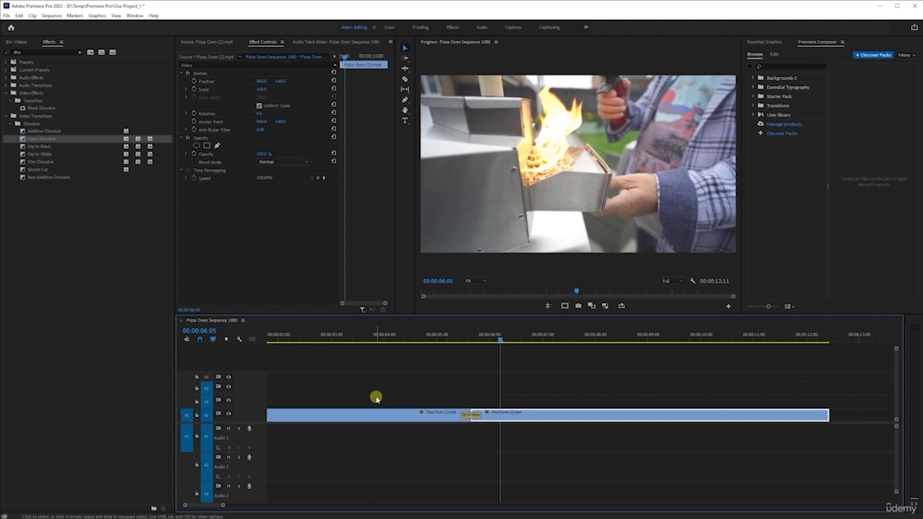
pyautogui.click(375, 337)
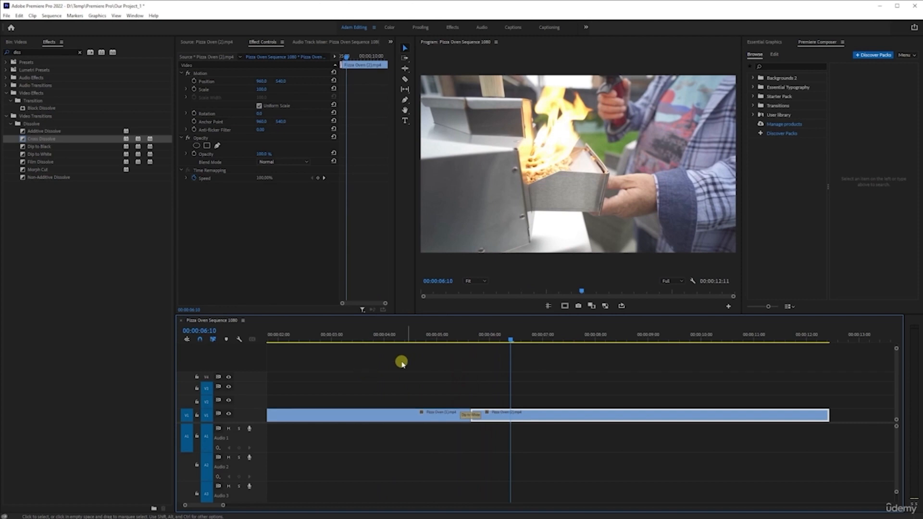
# Step: Examine the middle frame of the Dip to White at the cut and replay the transition from several earlier points
pyautogui.click(471, 336)
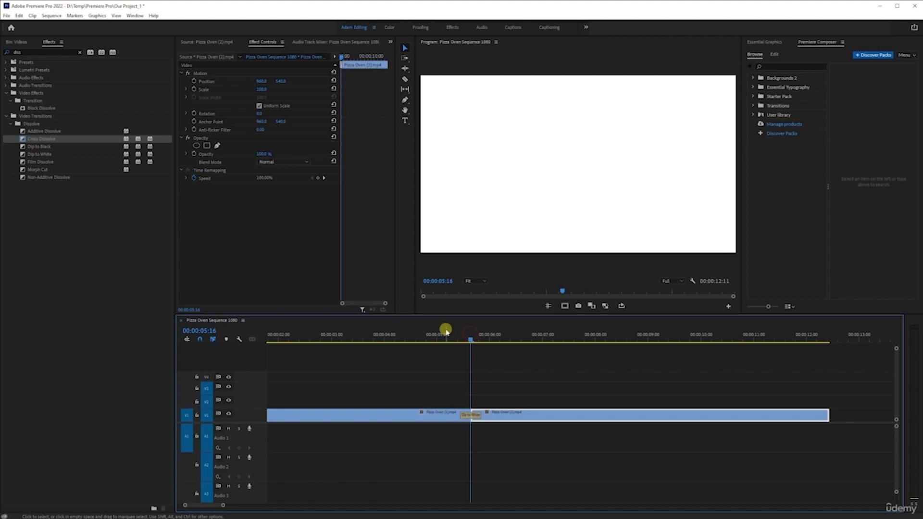
pyautogui.click(431, 336)
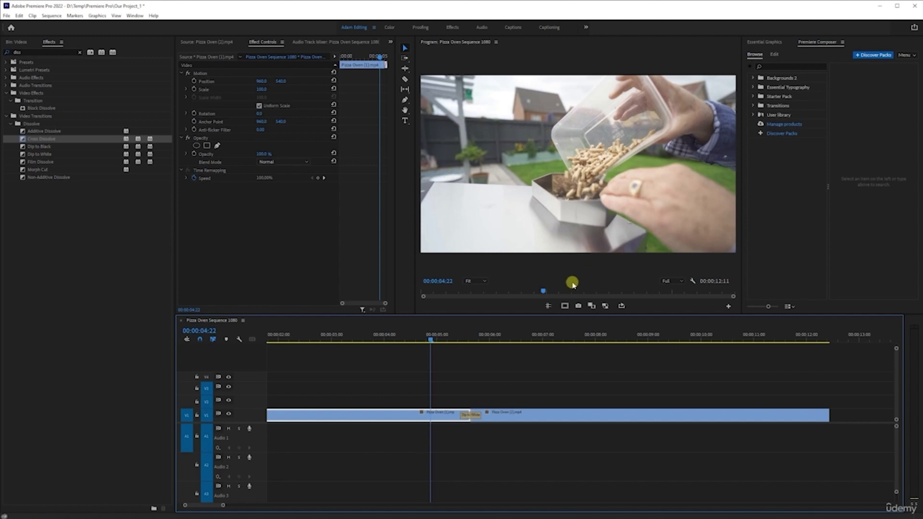
pyautogui.press('space')
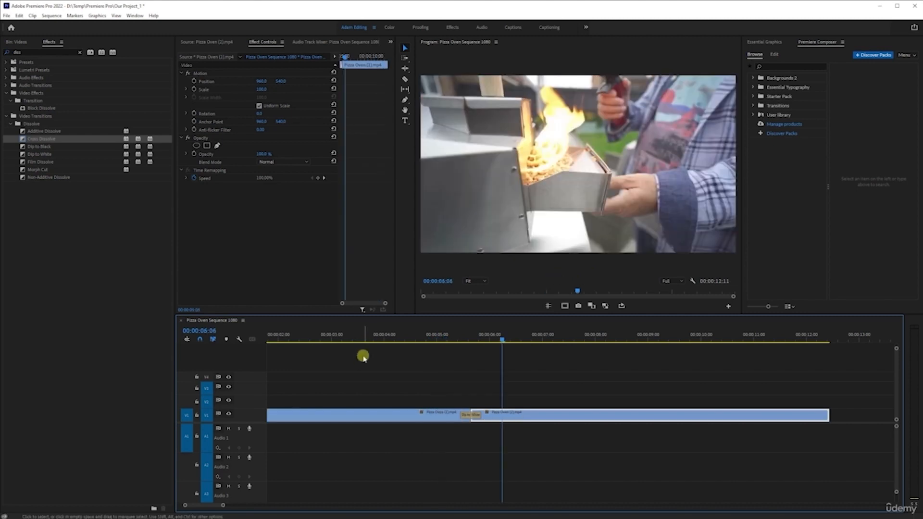
pyautogui.click(359, 336)
pyautogui.press('space')
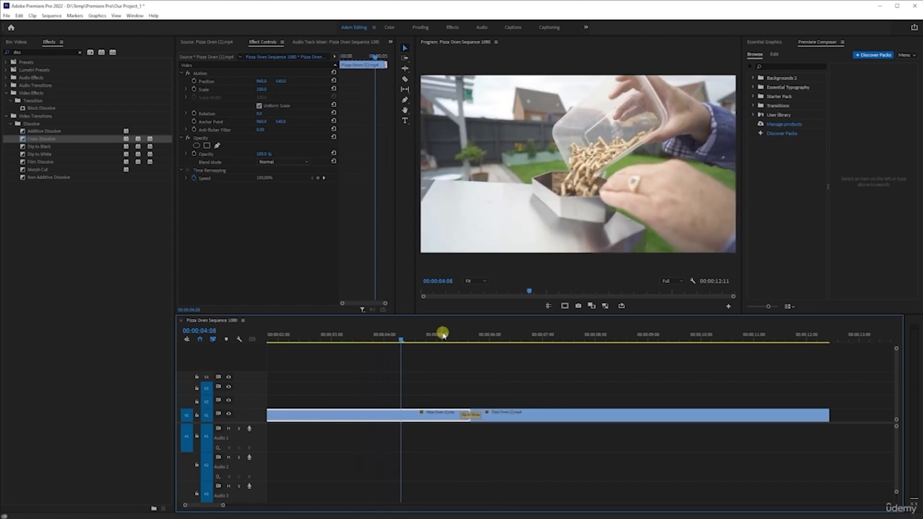
pyautogui.press('space')
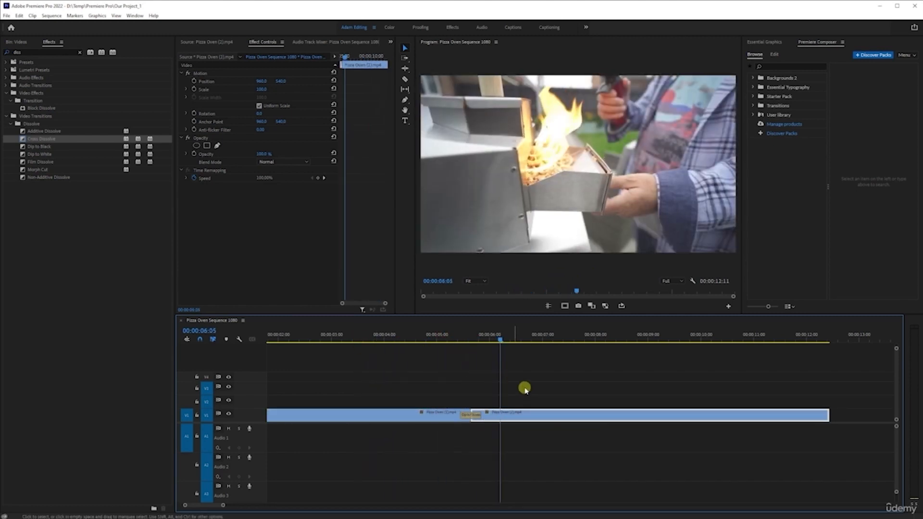
pyautogui.click(454, 337)
pyautogui.press('space')
# Step: Replace the Dip to White at the cut with a Dip to Black transition and play across it
pyautogui.press('space')
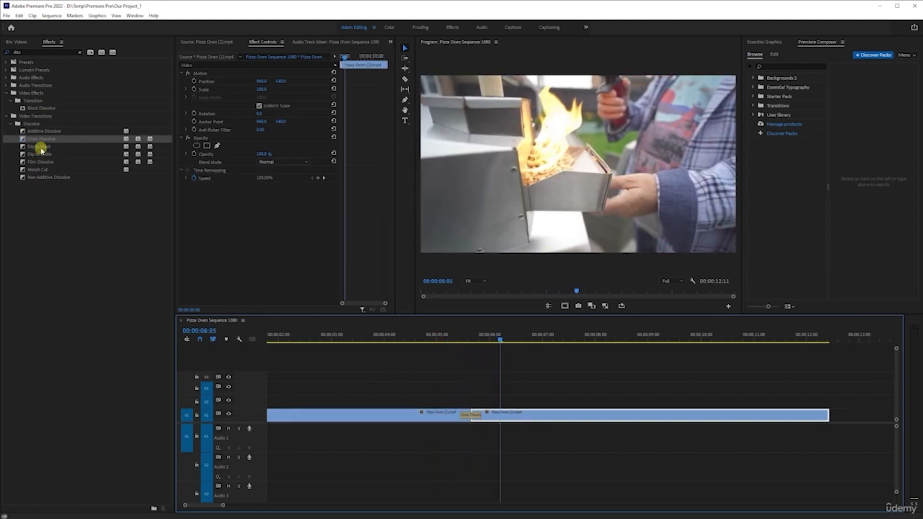
pyautogui.moveTo(40, 149); pyautogui.dragTo(470, 415)
pyautogui.click(426, 336)
pyautogui.press('space')
pyautogui.press('space')
pyautogui.click(445, 335)
pyautogui.press('space')
# Step: Scrub through the Dip to Black at the cut and replay it from just after 5 seconds
pyautogui.moveTo(490, 340); pyautogui.dragTo(462, 340)
pyautogui.press('=')
pyautogui.press('=')
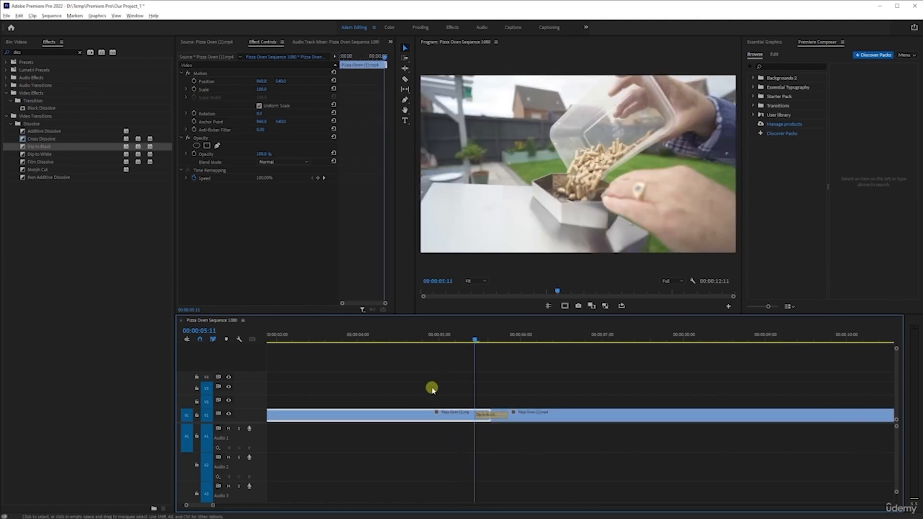
pyautogui.press('space')
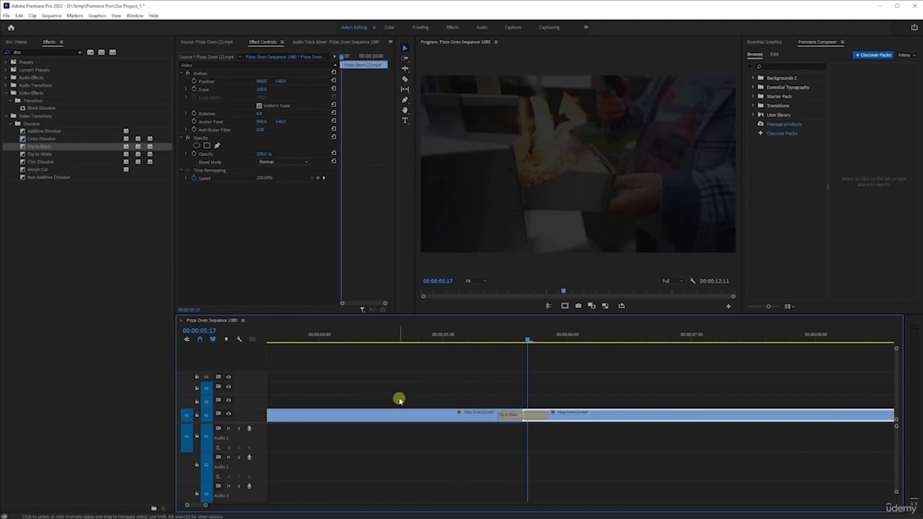
pyautogui.click(446, 336)
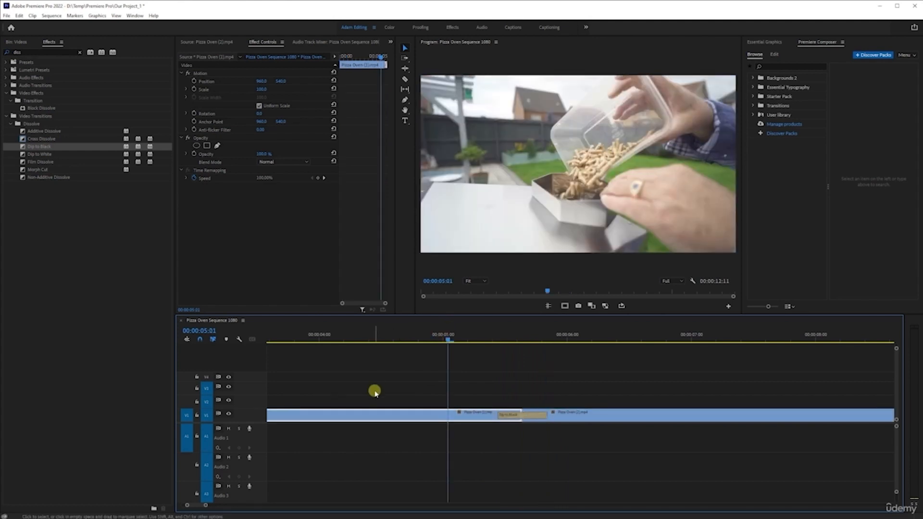
pyautogui.click(448, 337)
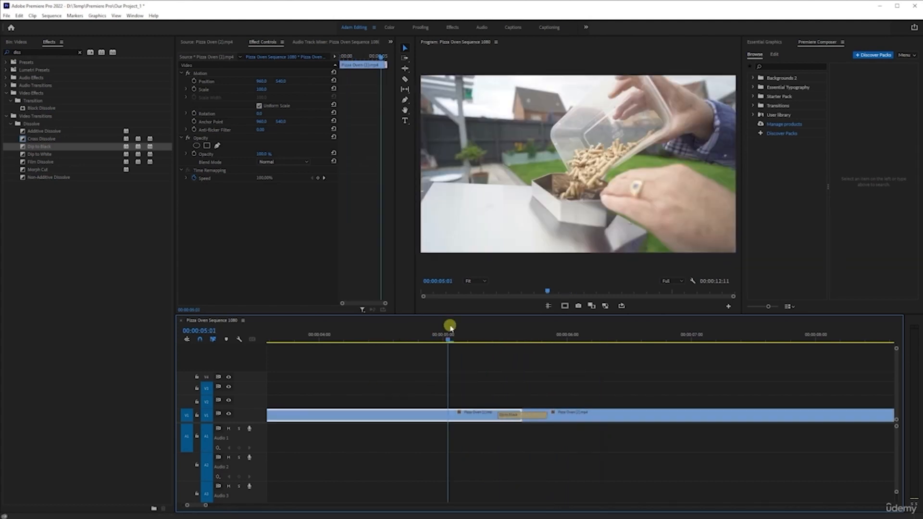
pyautogui.press('space')
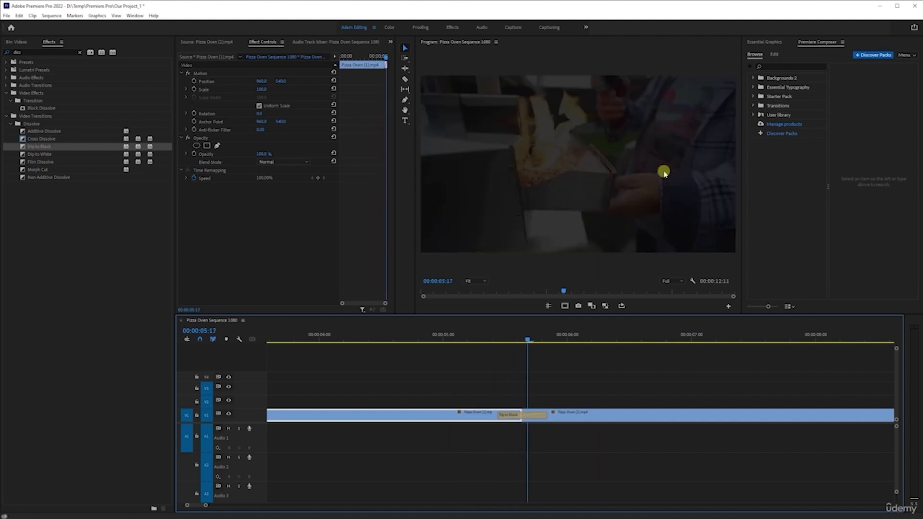
pyautogui.press('space')
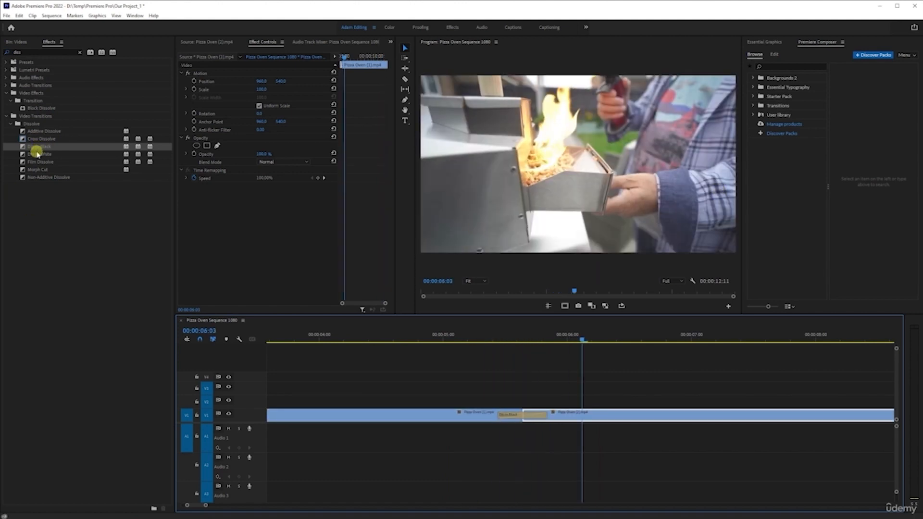
# Step: Replace the Dip to Black at the cut with Dip to White and preview the transition
pyautogui.moveTo(37, 154); pyautogui.dragTo(513, 418)
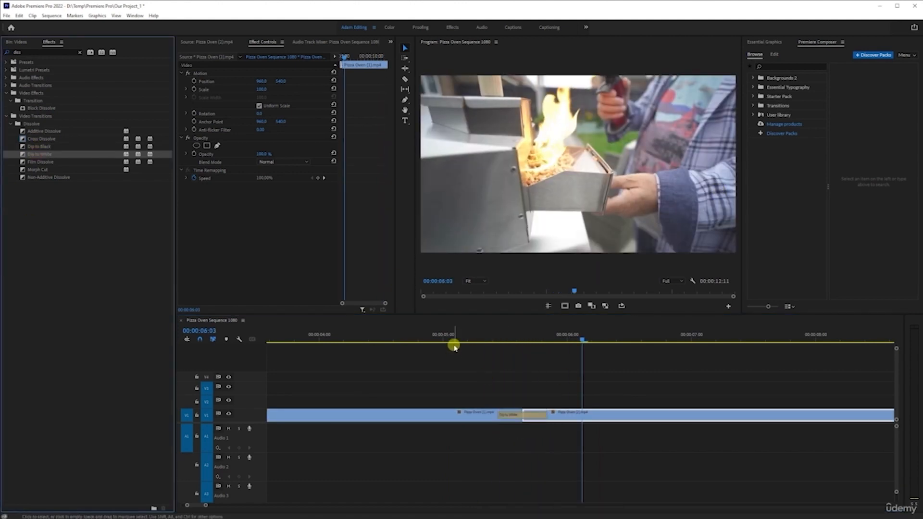
pyautogui.click(468, 339)
pyautogui.press('space')
pyautogui.press('space')
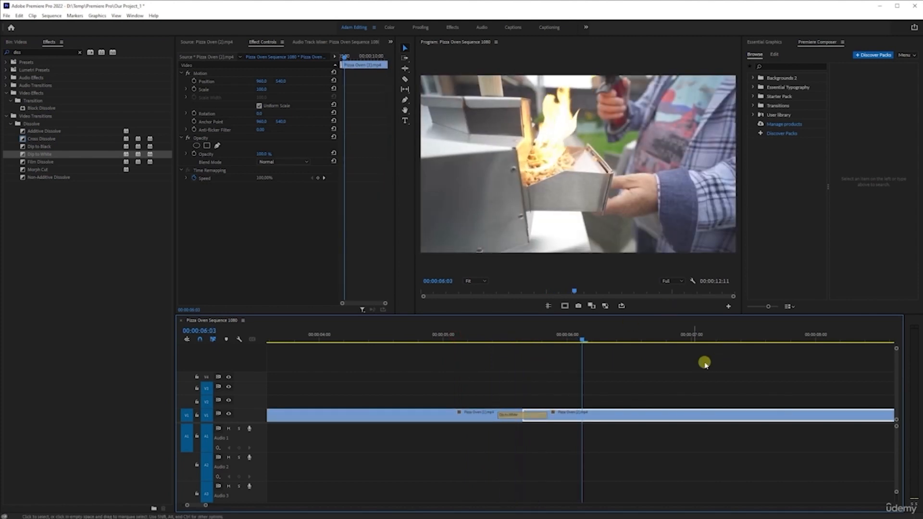
pyautogui.press('-')
pyautogui.press('-')
pyautogui.press('-')
pyautogui.press('-')
pyautogui.press('-')
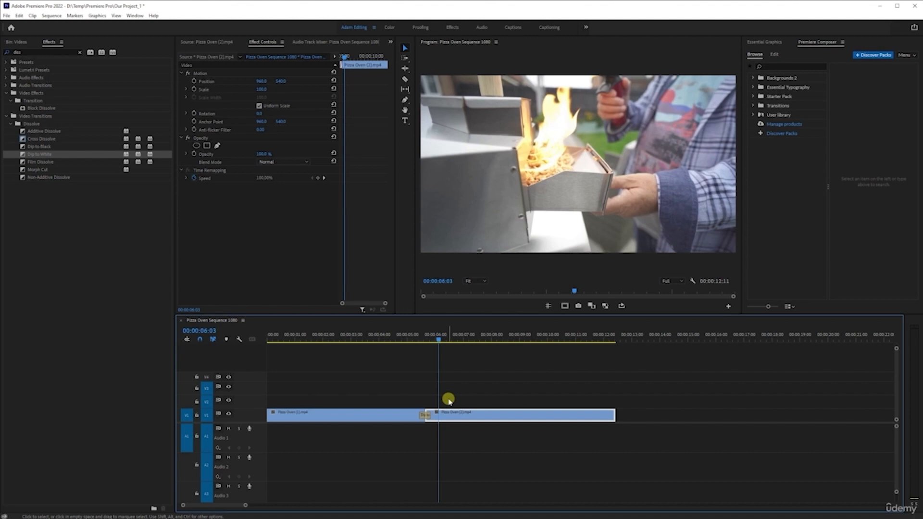
pyautogui.moveTo(414, 333); pyautogui.dragTo(435, 336)
pyautogui.click(522, 411)
pyautogui.press('Right')
pyautogui.press('Right')
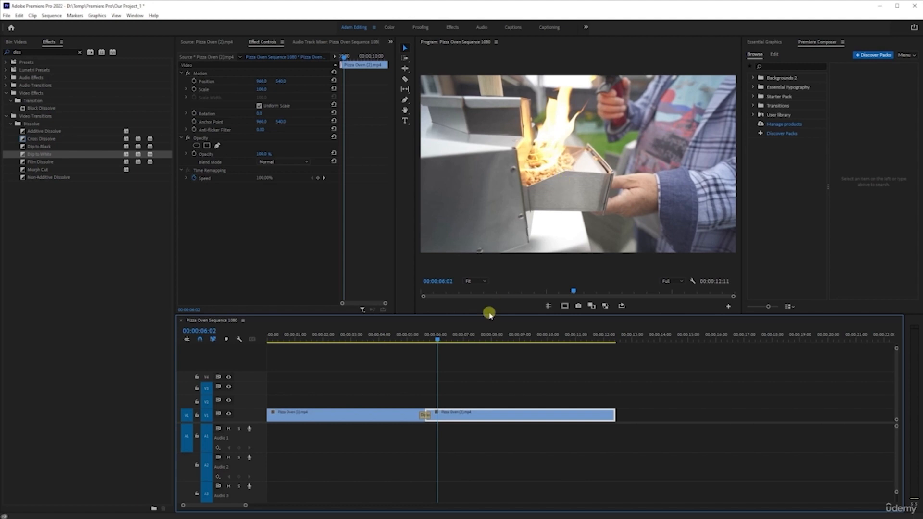
pyautogui.scroll(3, 385, 369)
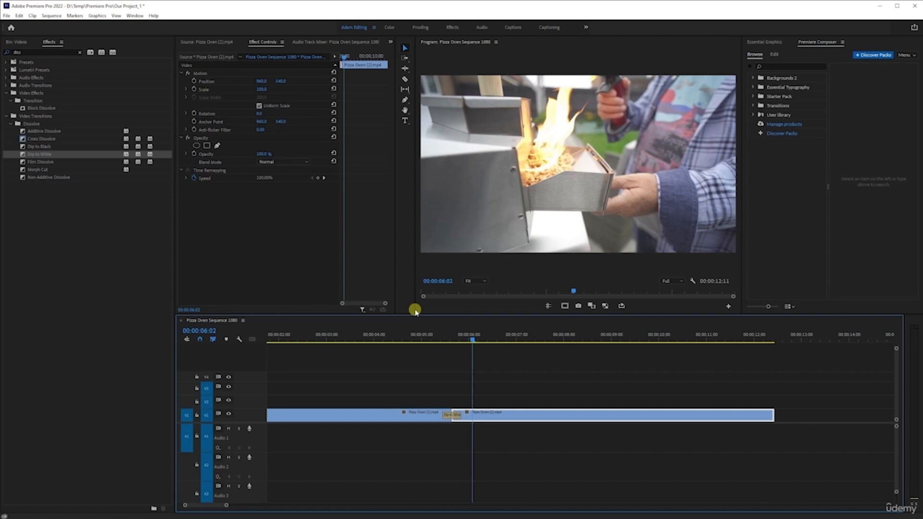
pyautogui.press('-')
pyautogui.press('-')
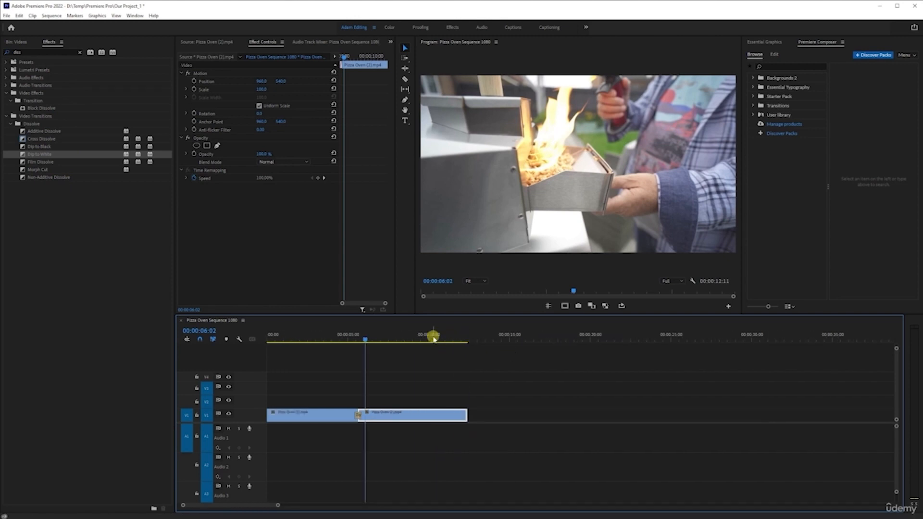